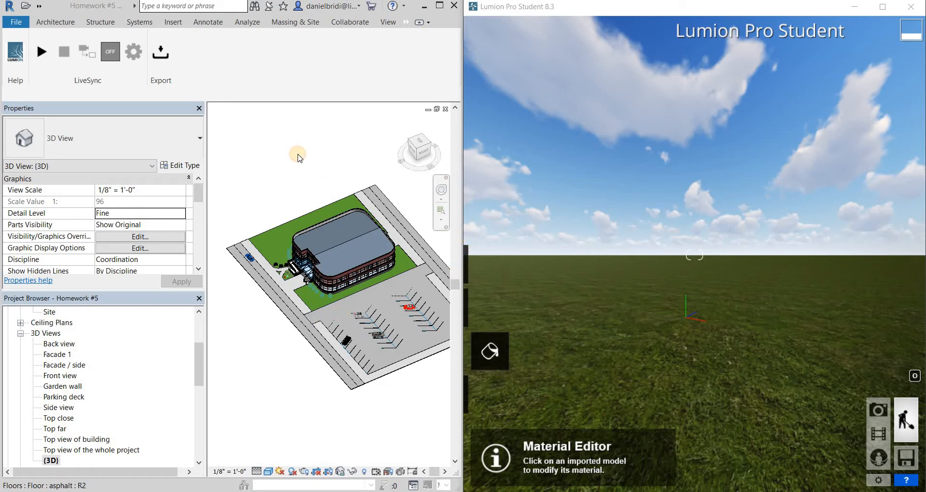
Step: Review the Lumion export options for the project's 3D view, closing them without exporting
scroll(316, 176, "down", 1)
scroll(332, 191, "up", 1)
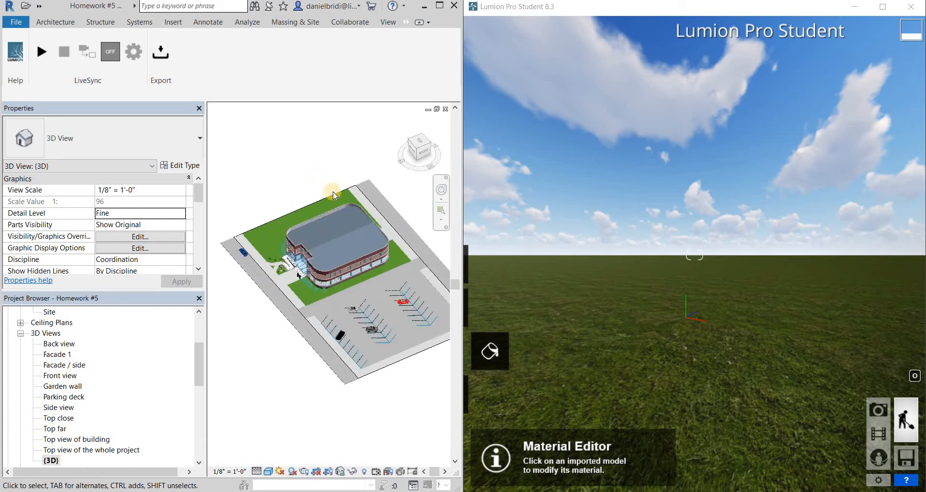
middle_click_drag(325, 192, 332, 215, "shift")
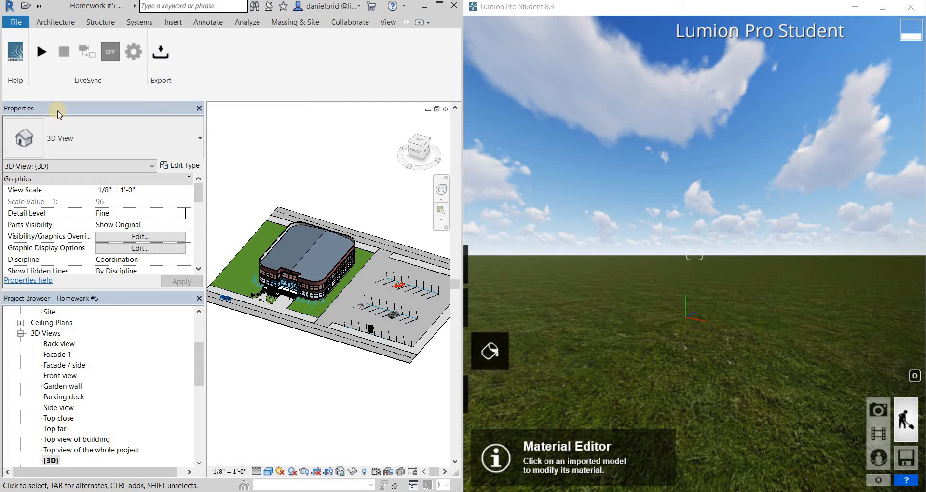
left_click(164, 52)
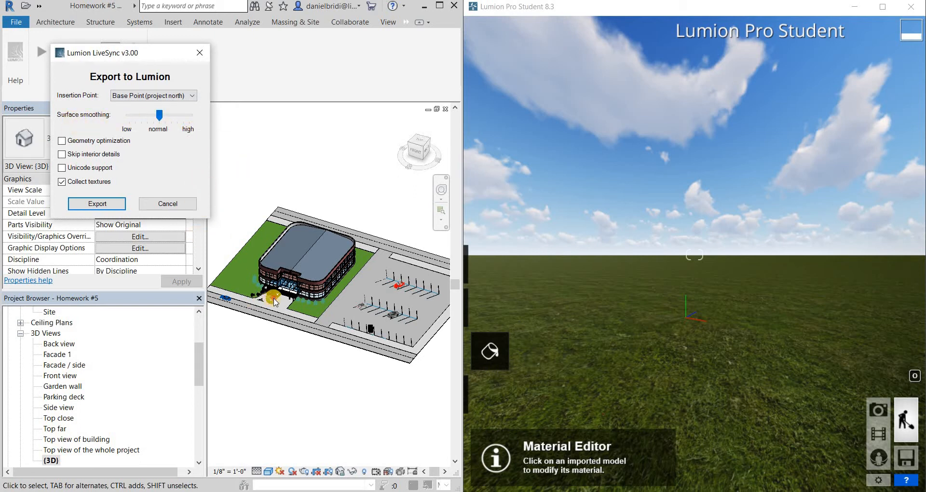
left_click(297, 285)
left_click(200, 54)
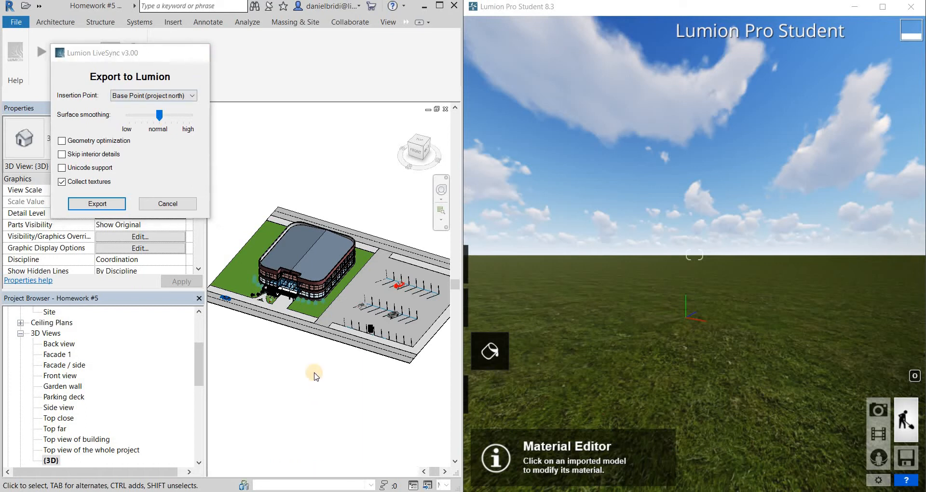
Step: Examine the curved canopy over the stepped entrance at the back of the building
scroll(292, 237, "up", 6)
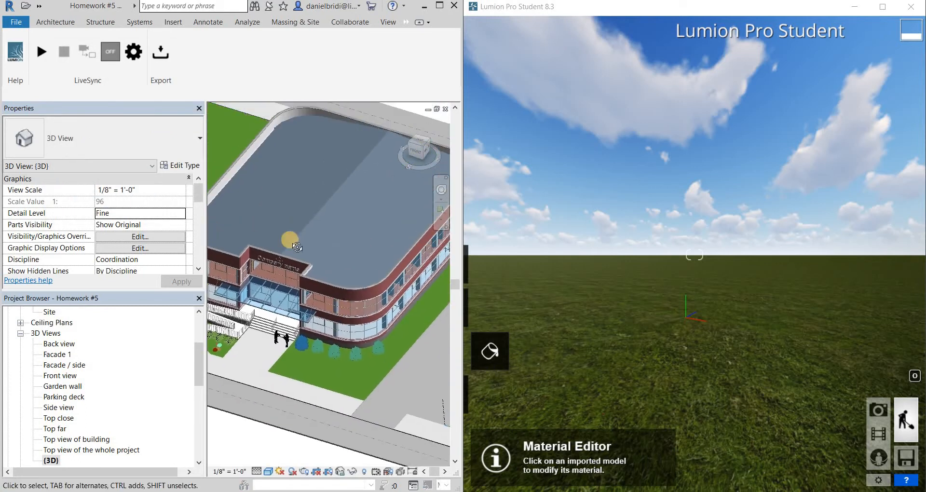
middle_click_drag(343, 241, 358, 327, "shift")
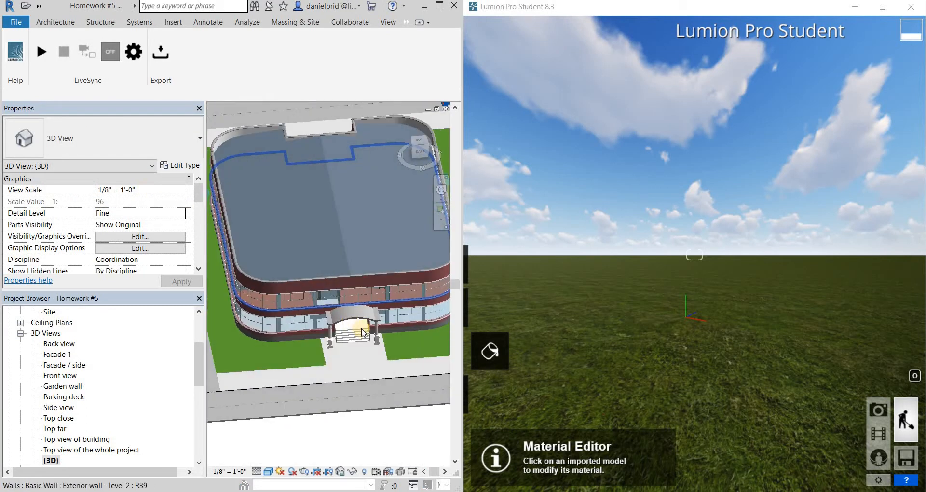
scroll(362, 328, "up", 6)
scroll(371, 323, "down", 1)
scroll(373, 311, "up", 5)
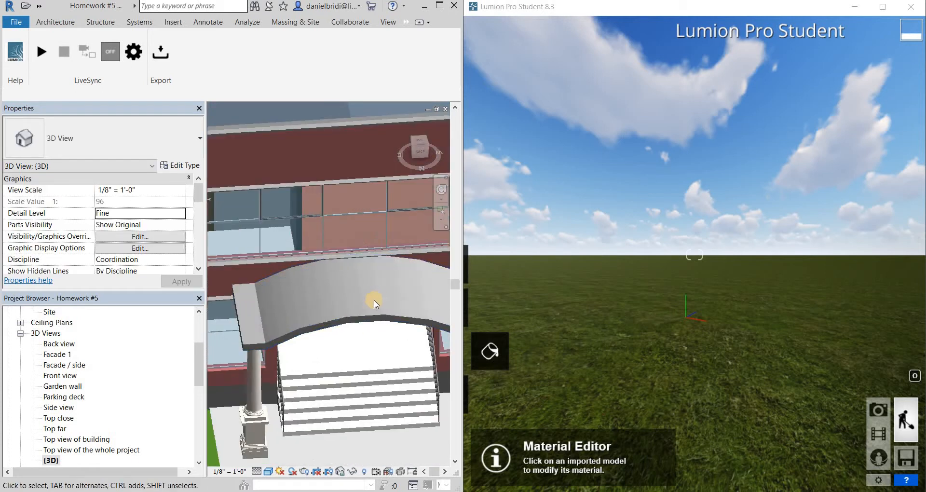
scroll(375, 306, "down", 5)
Step: Try out the surface smoothing setting of the Lumion export, closing the options without exporting
left_click(162, 54)
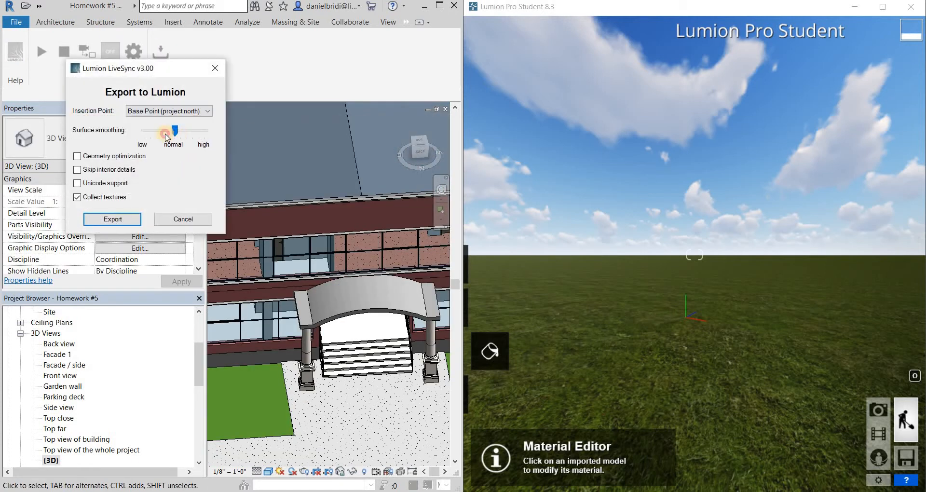
left_click(144, 131)
left_click(155, 131)
left_click(212, 139)
left_click(213, 71)
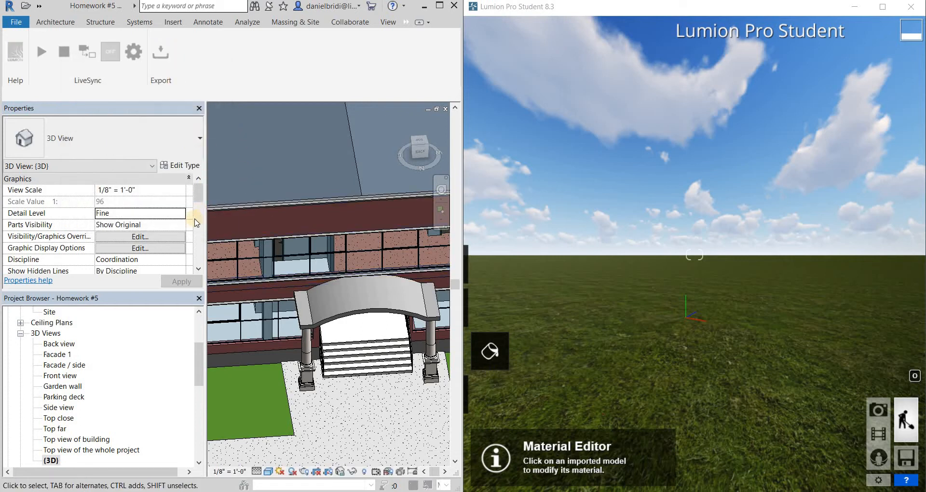
Step: Start exporting the model as a COLLADA file, and cancel both the save and the export
left_click(160, 52)
left_click(151, 236)
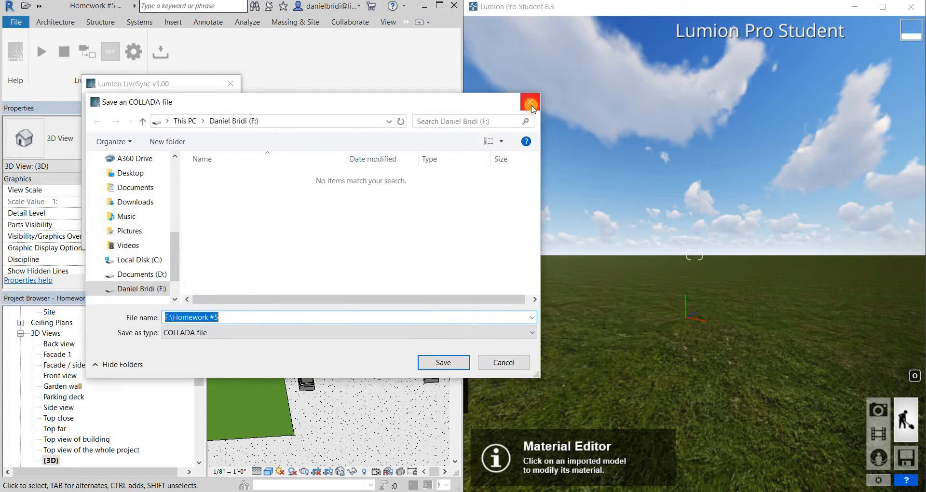
left_click(531, 102)
left_click(230, 84)
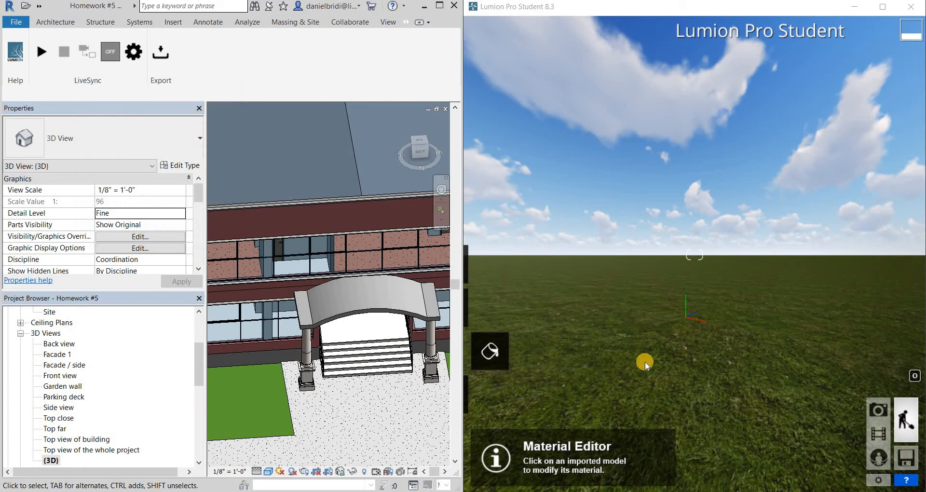
Step: Start LiveSync to send the Revit model into Lumion and view the building's front entrance there
left_click(471, 376)
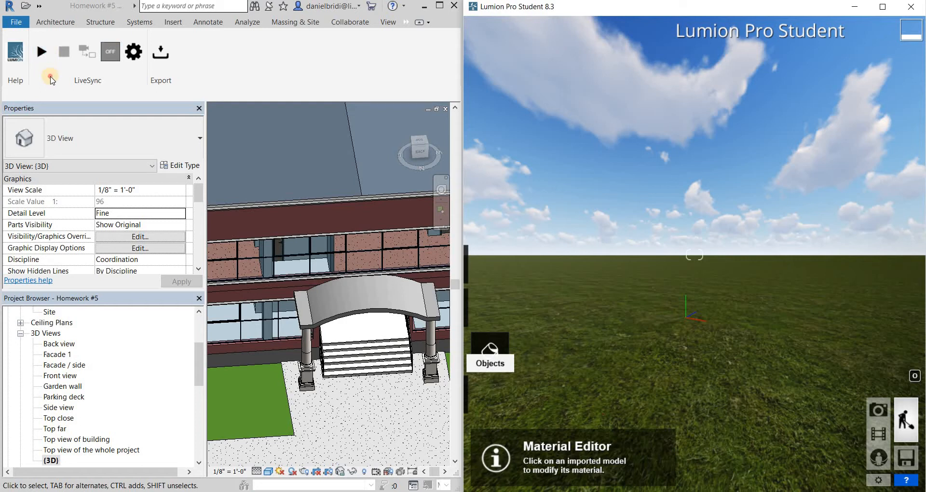
left_click(38, 50)
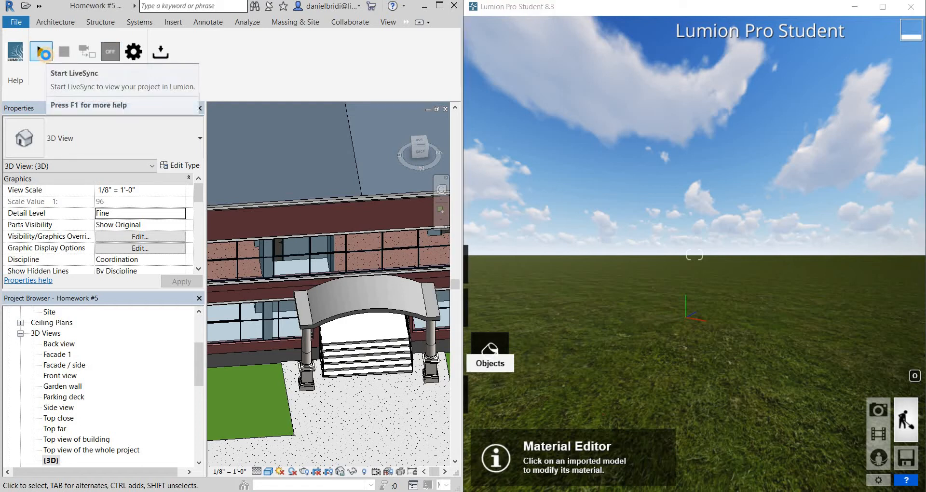
left_click(672, 393)
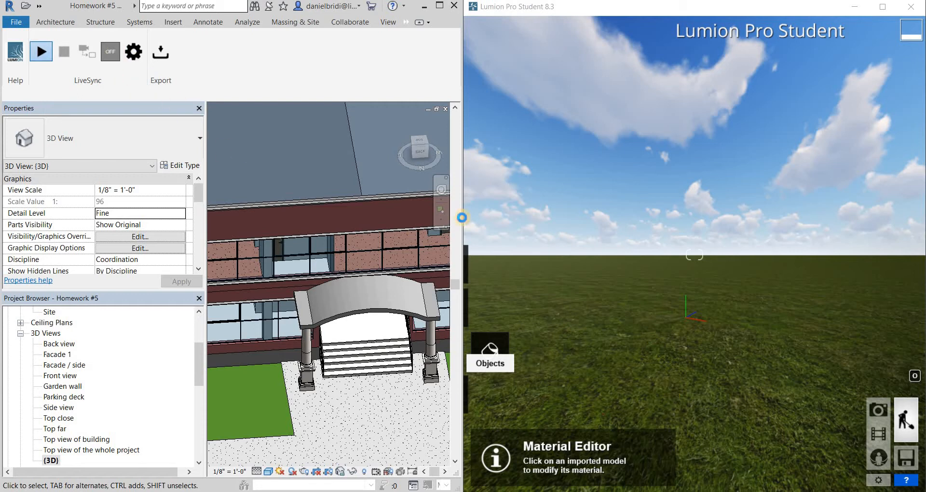
left_click(654, 265)
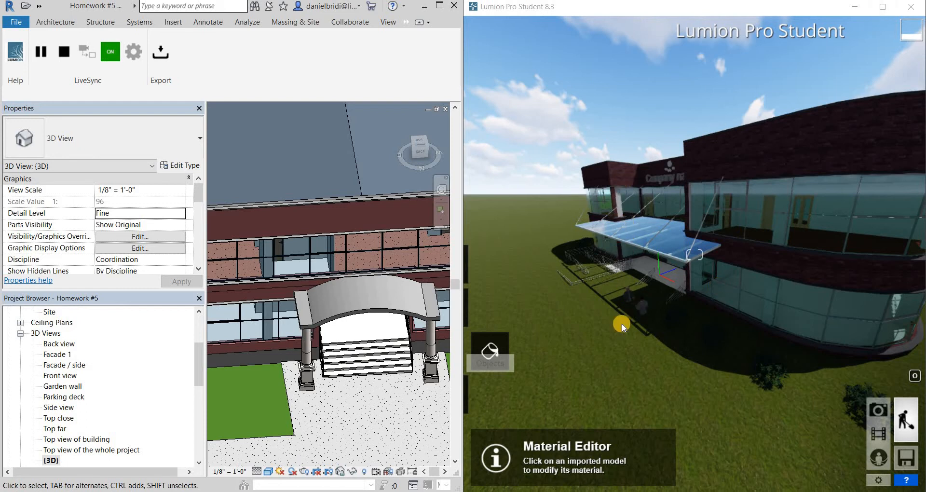
left_click(654, 315)
key("a")
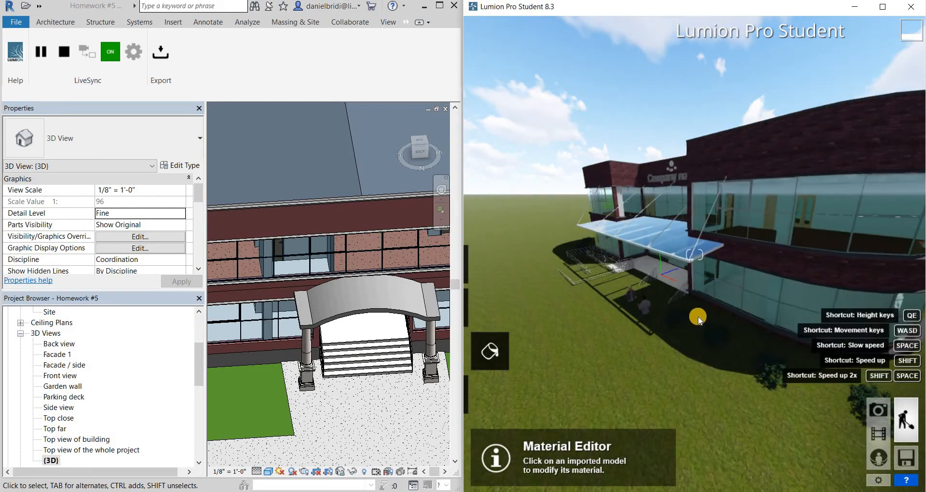
Step: Draw a straight exterior wall from Level 1 to Level 2 across the front walkway in Revit, and view it in Lumion
left_click(351, 406)
scroll(345, 366, "down", 5)
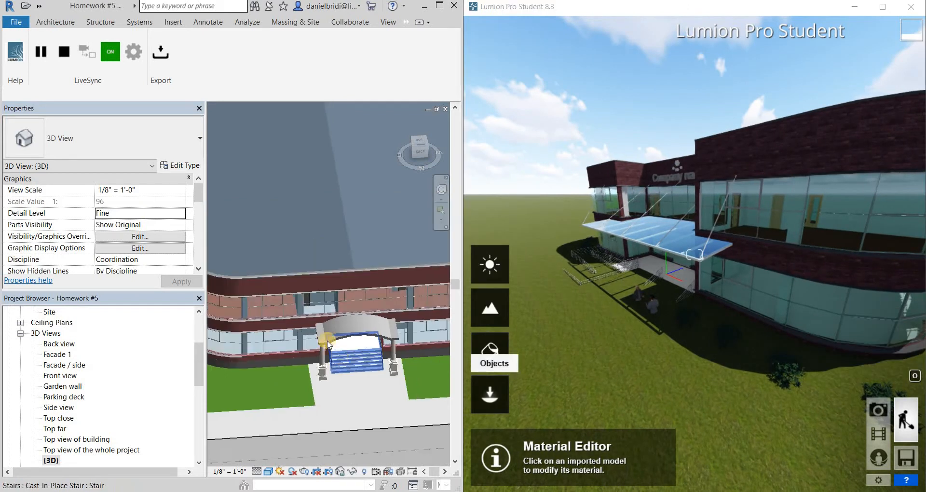
middle_click_drag(353, 307, 545, 301, "shift")
scroll(294, 371, "up", 6)
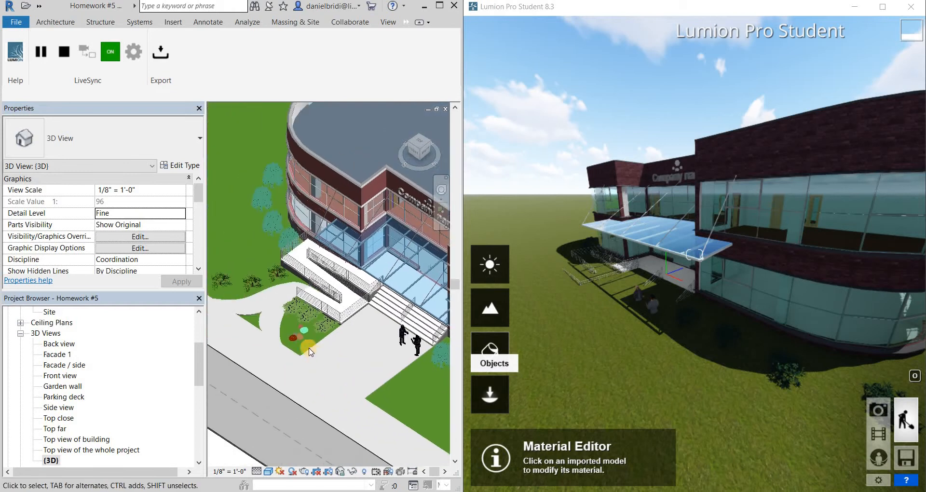
left_click(558, 149)
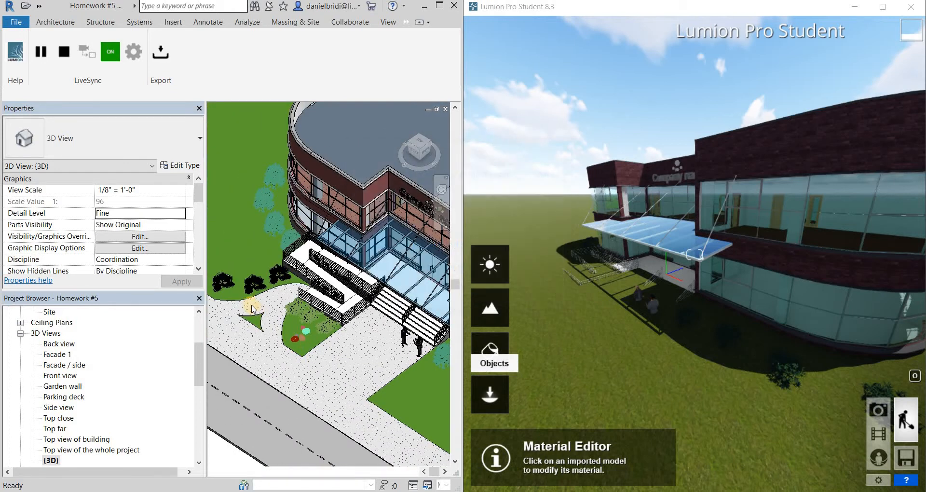
key("w")
key("a")
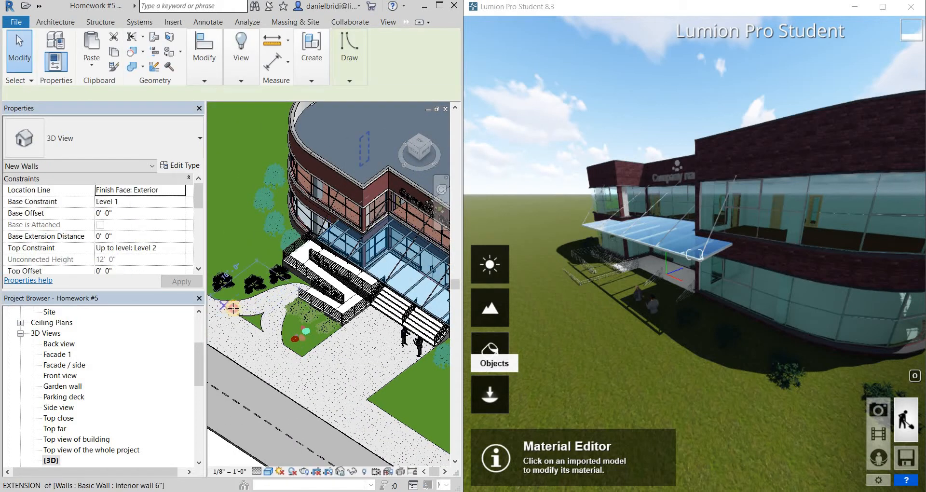
left_click(347, 404)
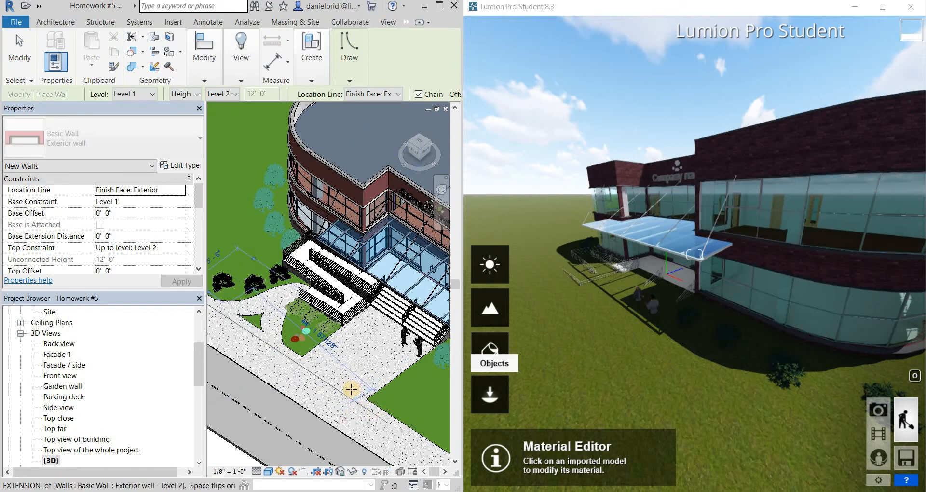
key("Escape")
key("Escape")
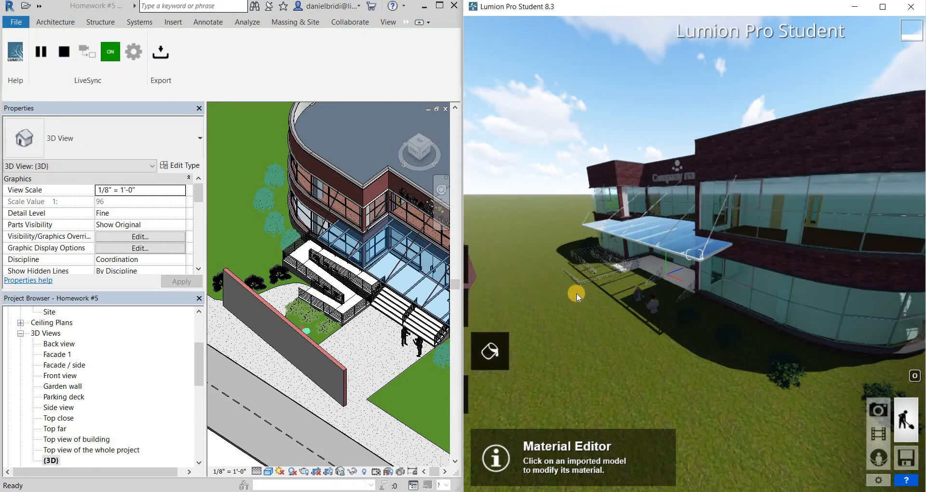
key("a")
key("s")
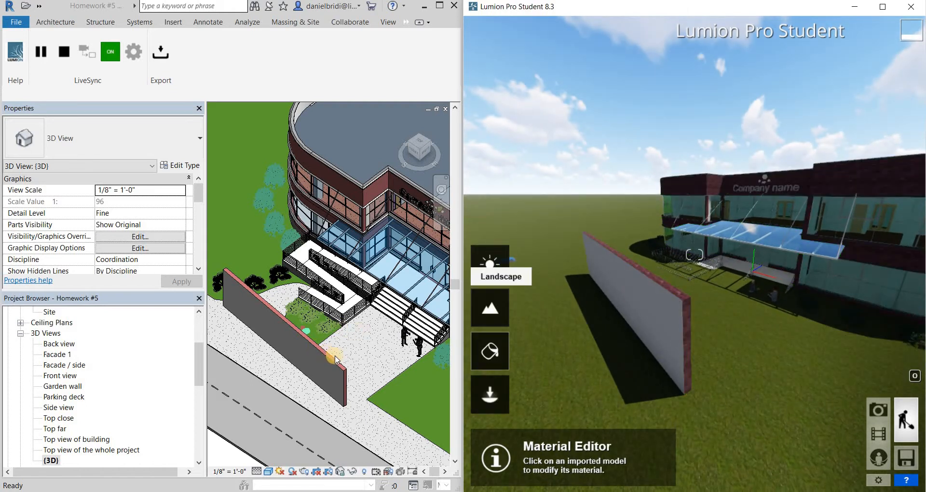
Step: Delete the exterior wall standing across the front walkway in Revit
left_click(338, 379)
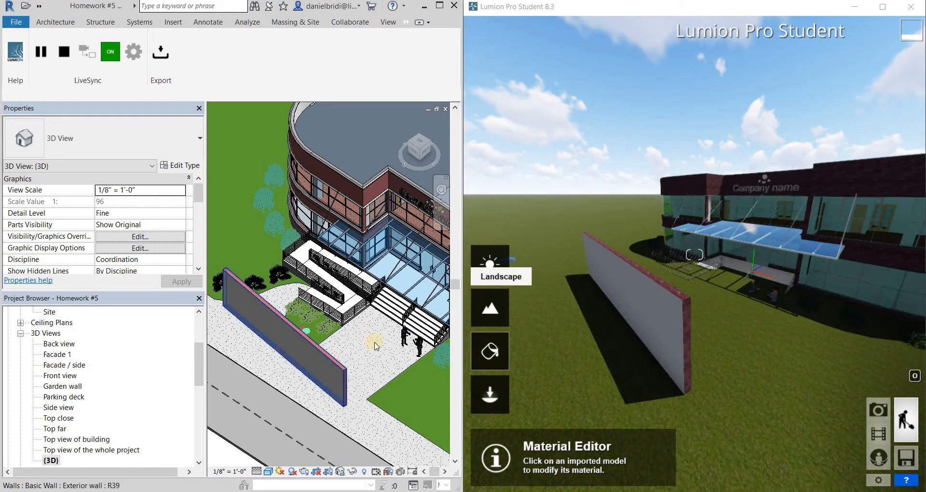
left_click(339, 380)
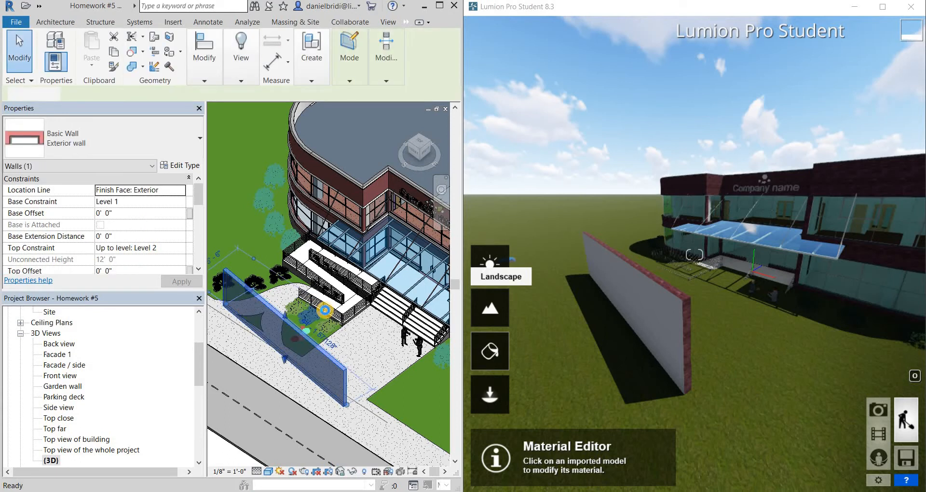
key("Delete")
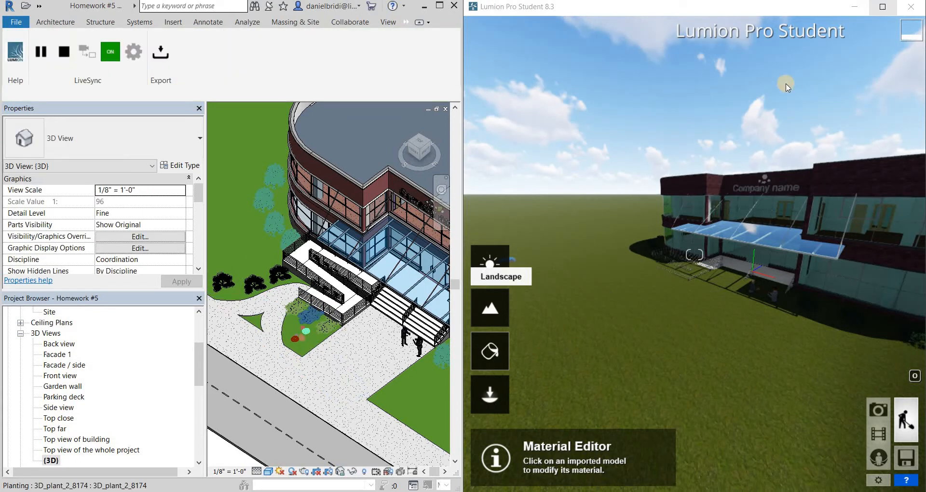
Step: Maximize the Lumion window and move the camera back until the whole building is in view
left_click(884, 8)
key("s")
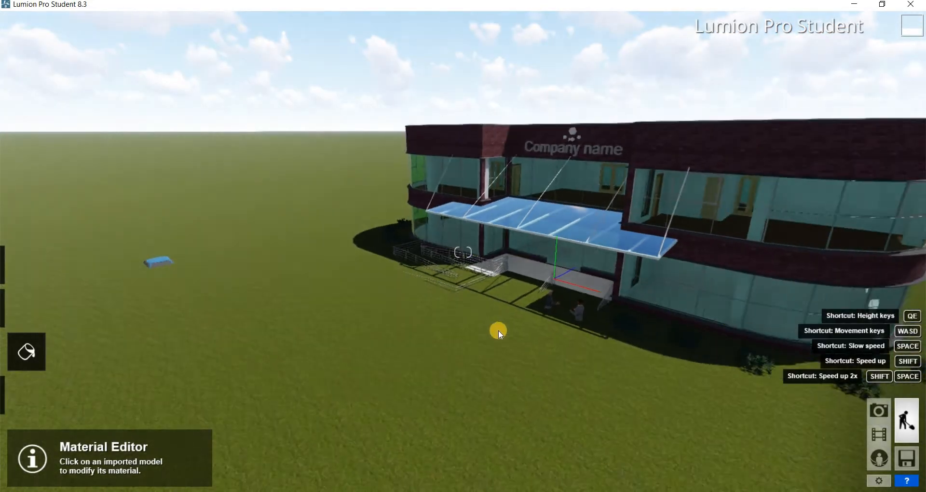
key("d")
key("d")
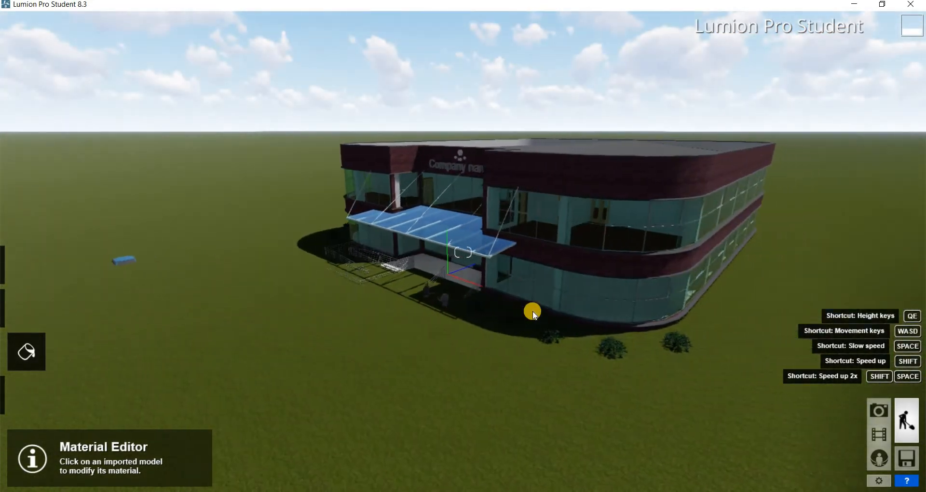
key("s")
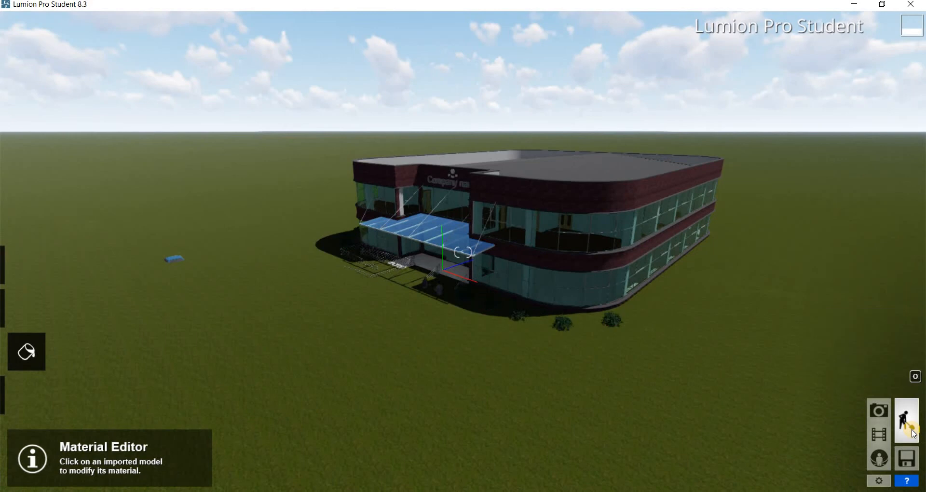
Step: Look through Lumion's start scenes and scene saving options, and return to Build mode without saving
left_click(909, 460)
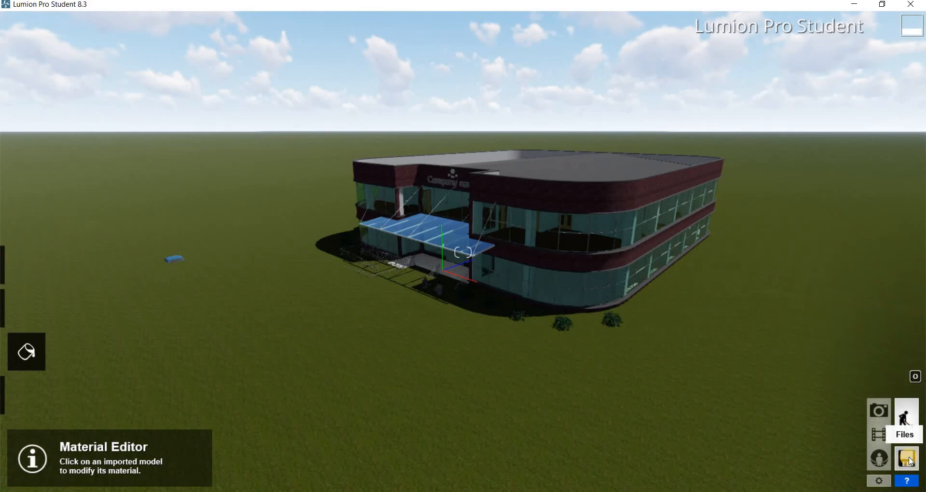
left_click(348, 62)
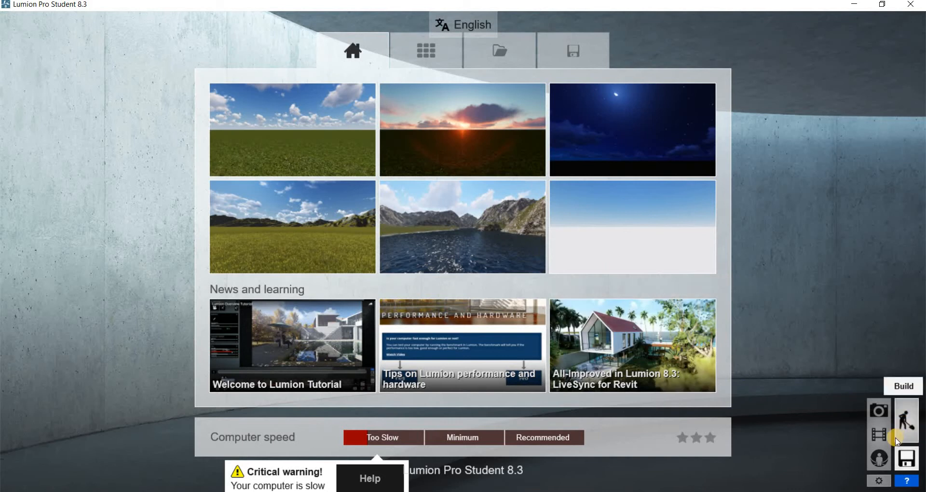
left_click(913, 425)
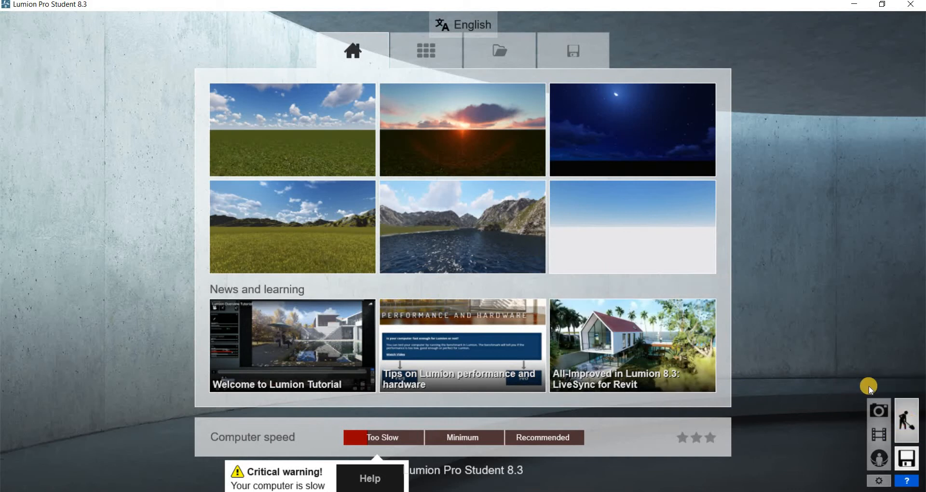
left_click(908, 460)
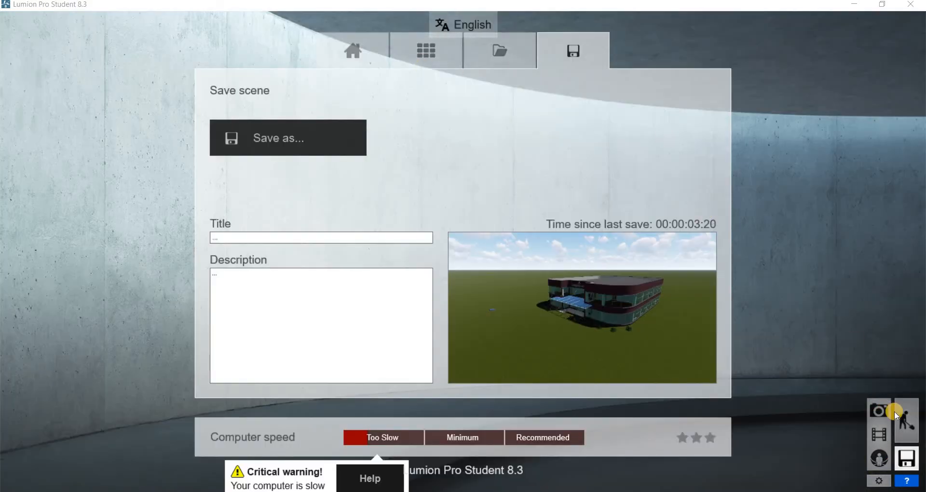
left_click(918, 423)
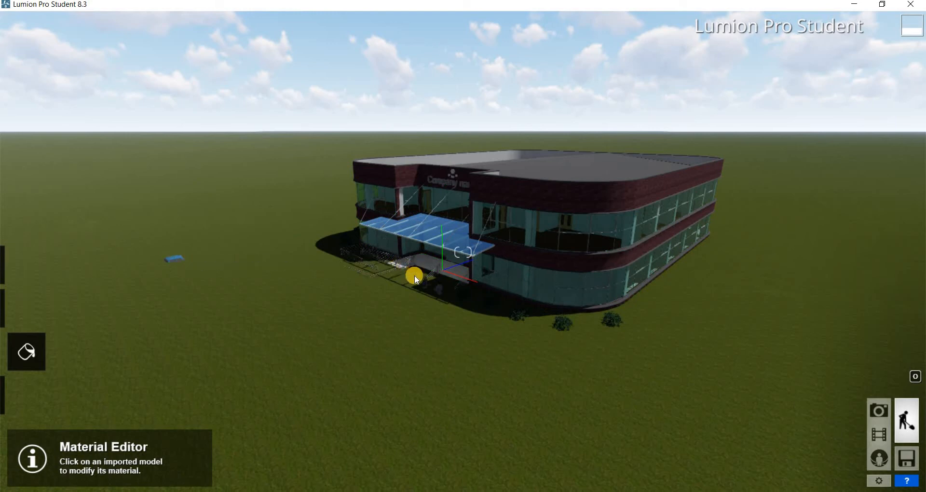
mouse_move(24, 392)
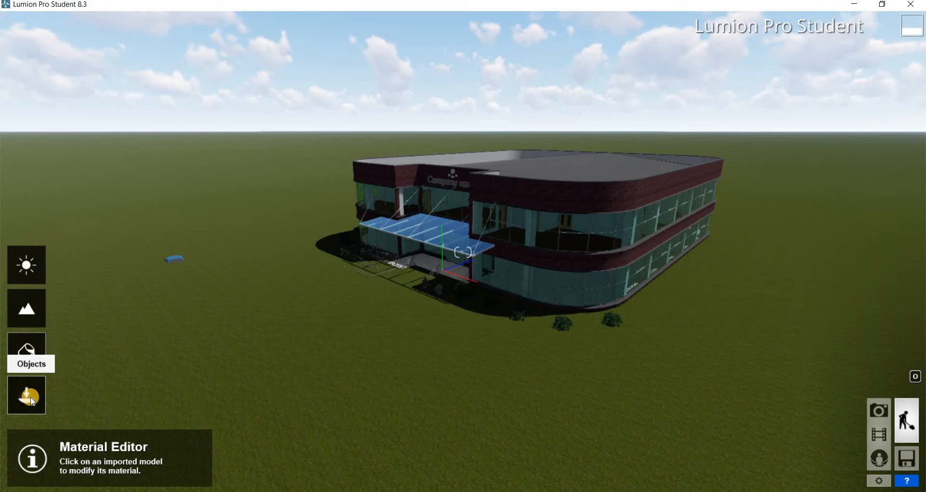
Step: Raise the imported Homework #5 model until its road, walkways and parking lot stand above the grass terrain
left_click(32, 401)
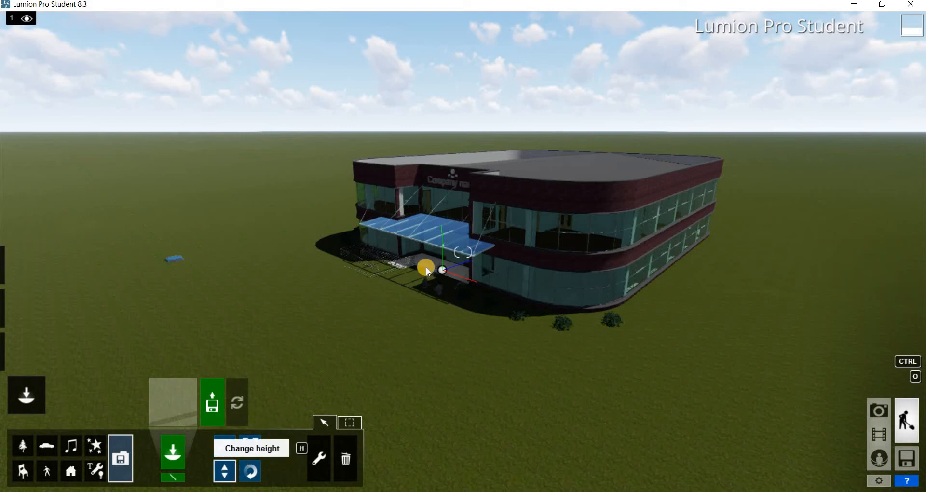
left_click(445, 262)
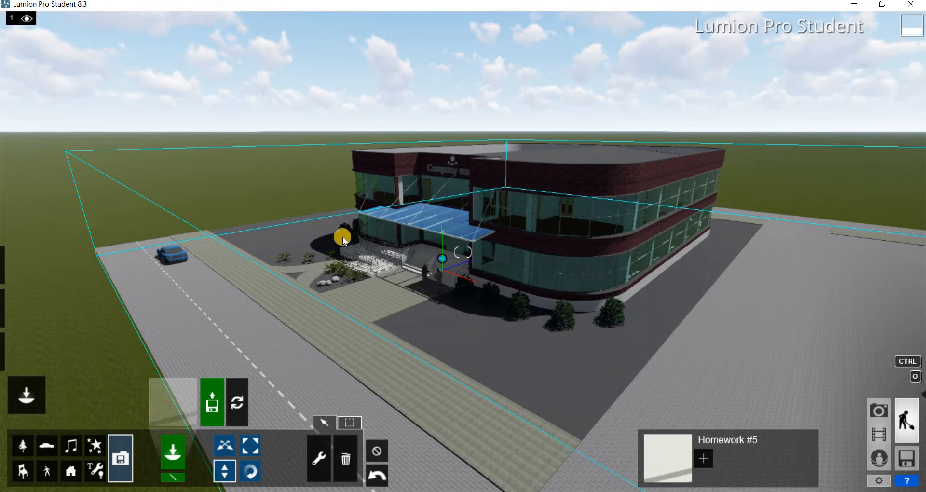
right_click_drag(387, 257, 456, 176)
key("a")
key("a")
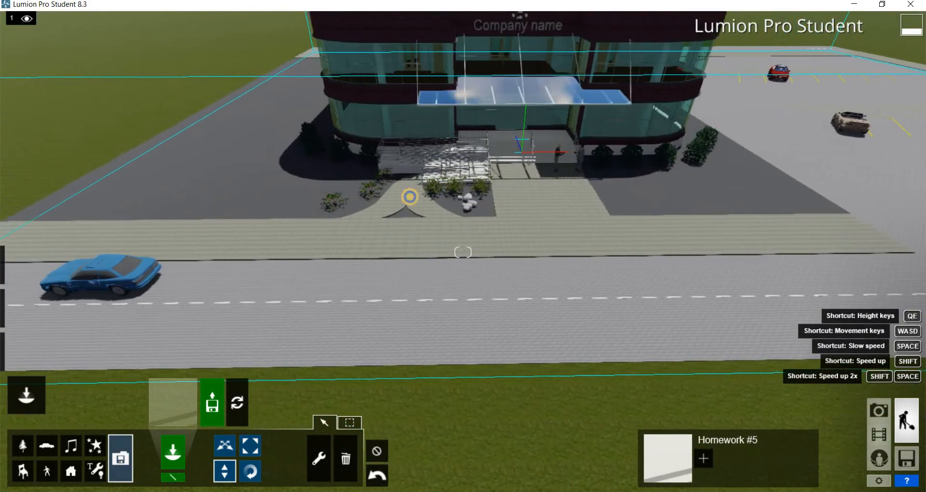
right_click_drag(410, 198, 401, 194)
key("s")
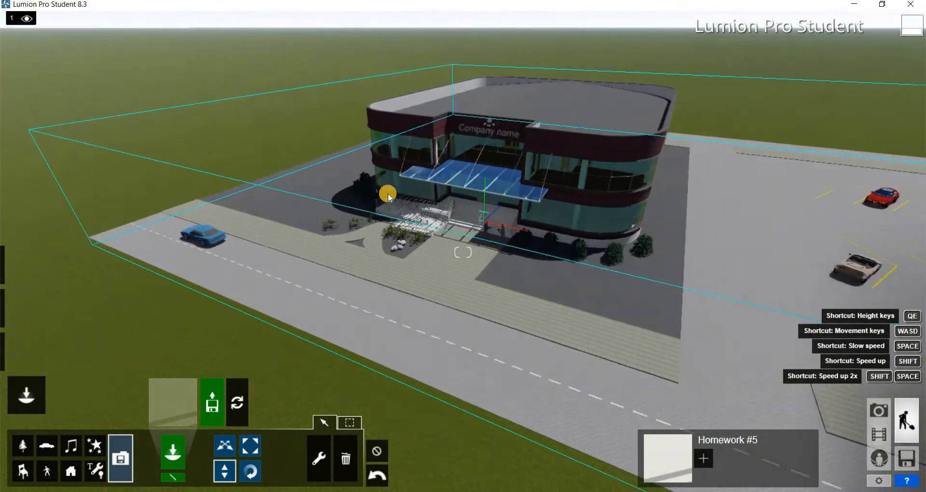
key("w")
key("a")
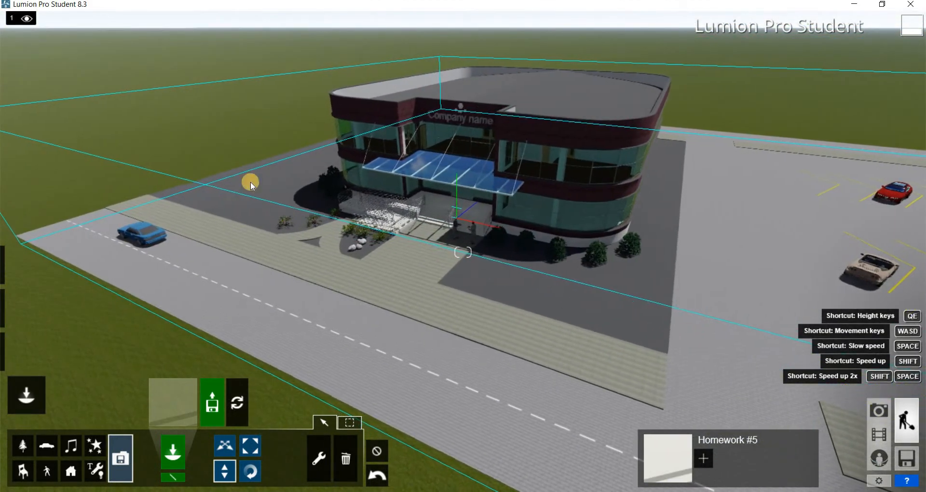
Step: Turn the sun direction to the southeast and adjust the sun height so that sunlight falls on the building's front
mouse_move(21, 318)
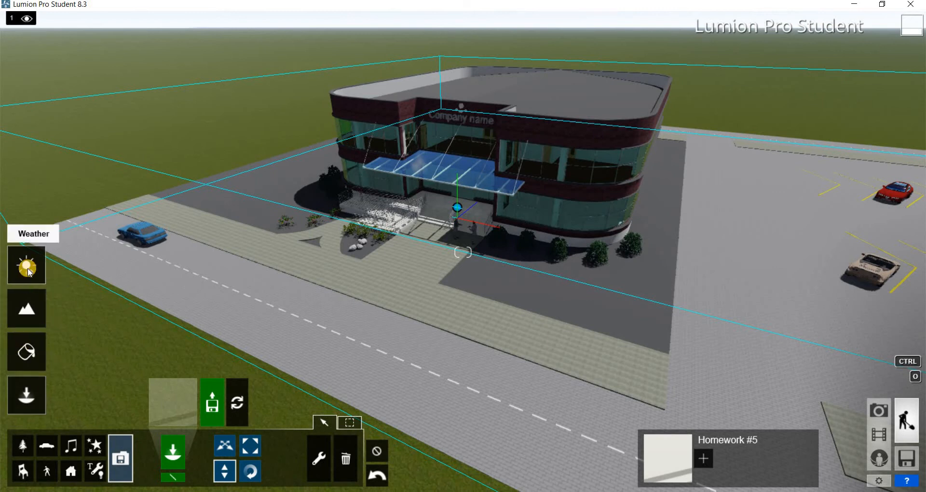
left_click(28, 268)
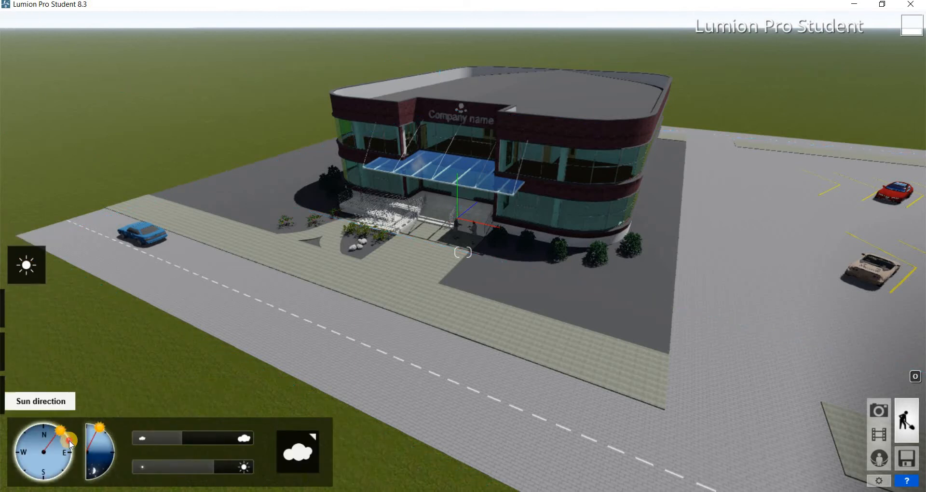
left_click_drag(71, 444, 86, 476)
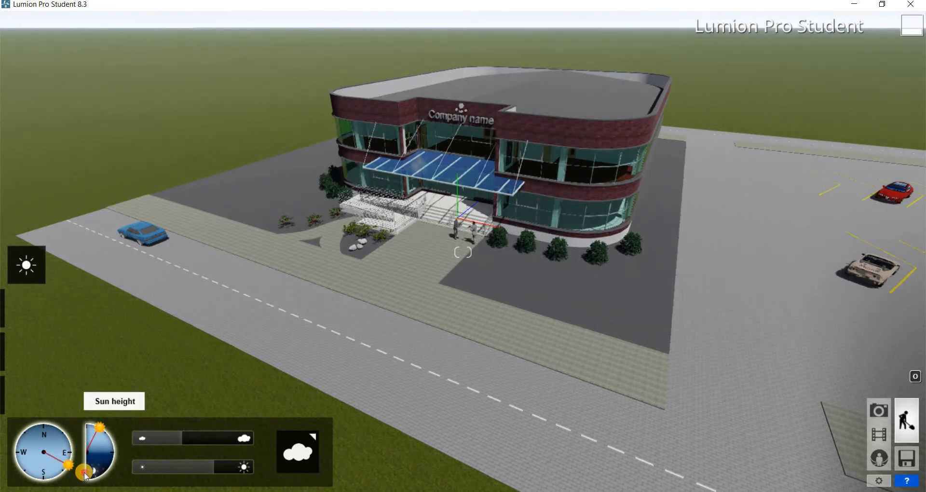
left_click(61, 478)
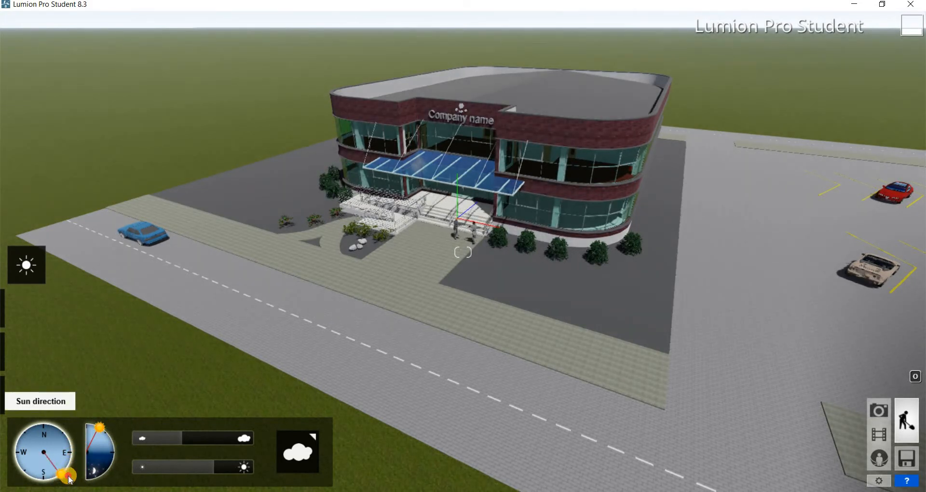
left_click(81, 469)
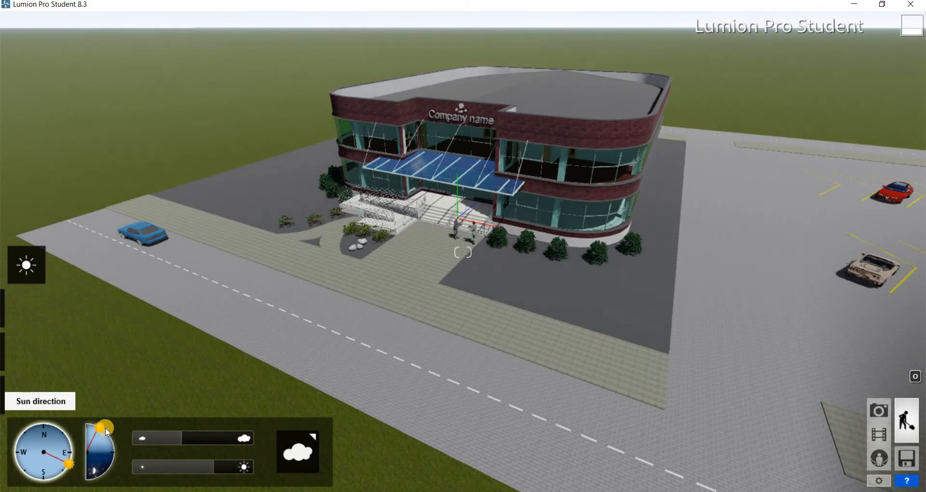
left_click_drag(120, 448, 113, 421)
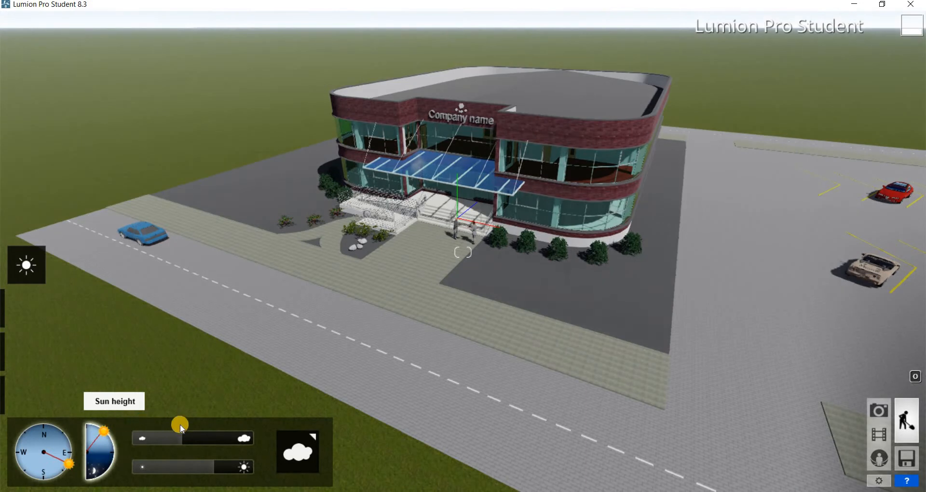
Step: Try denser clouds at 1.3 and a brighter sun at 0.9, and set them back to 0.8 and 0.7
left_click(184, 437)
right_click_drag(314, 296, 306, 304)
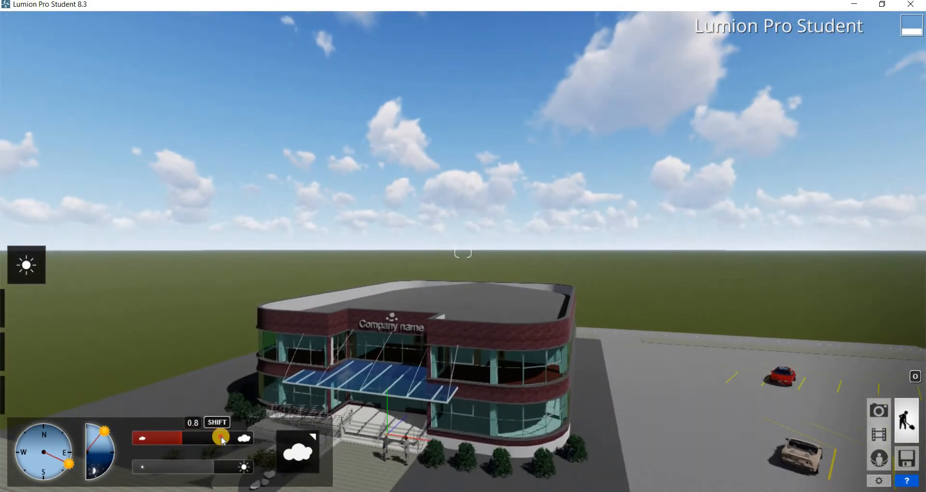
left_click_drag(223, 441, 185, 442)
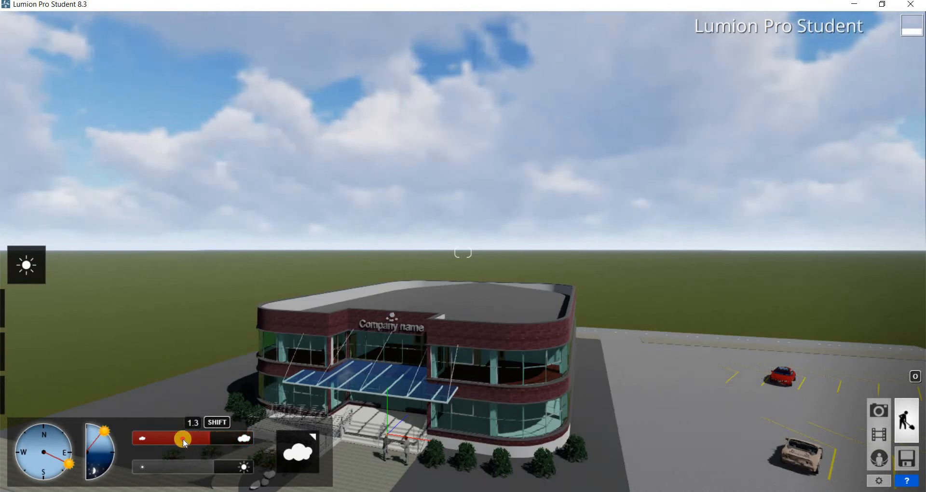
left_click(222, 469)
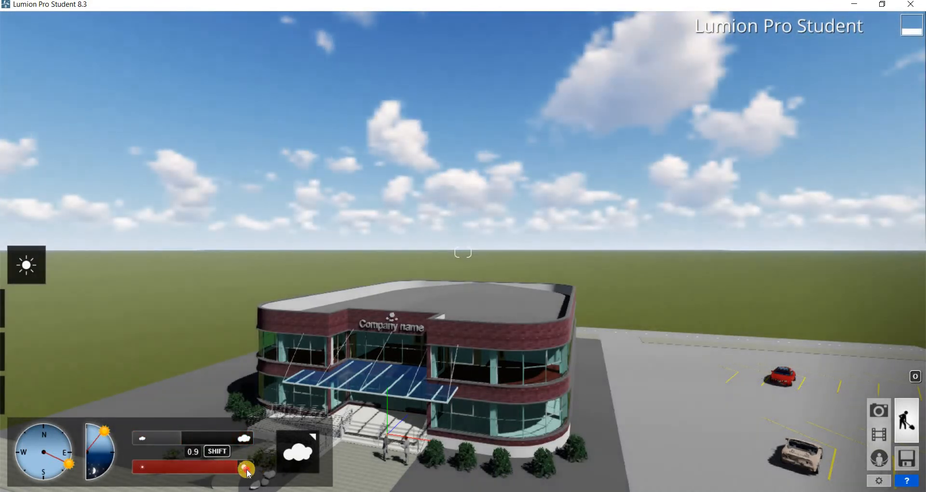
left_click_drag(246, 474, 215, 467)
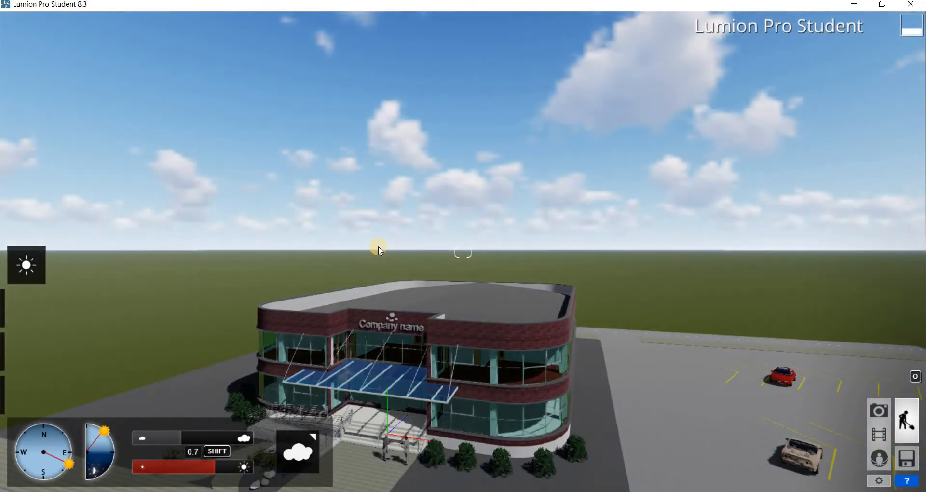
Step: Raise a steep hill on the open terrain across the road from the building, and lower it back to ground level with a faster brush
key("s")
left_click(26, 308)
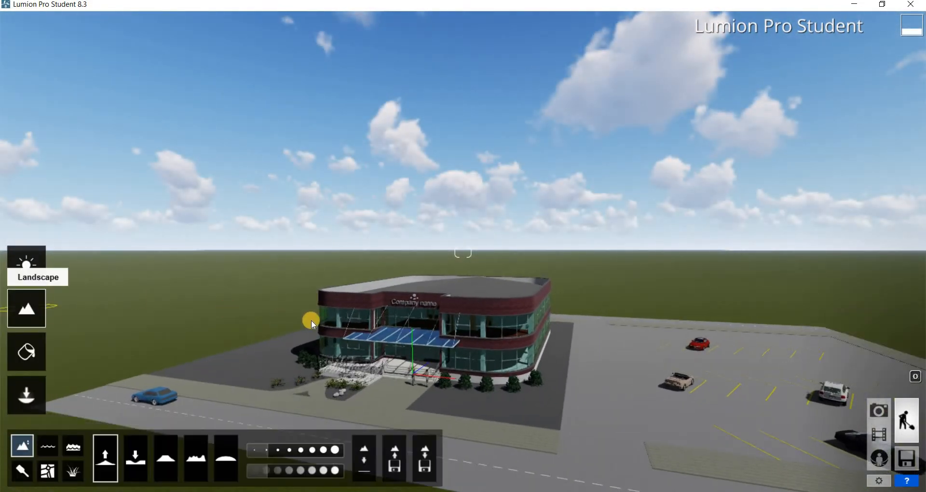
right_click_drag(458, 236, 280, 275)
key("a")
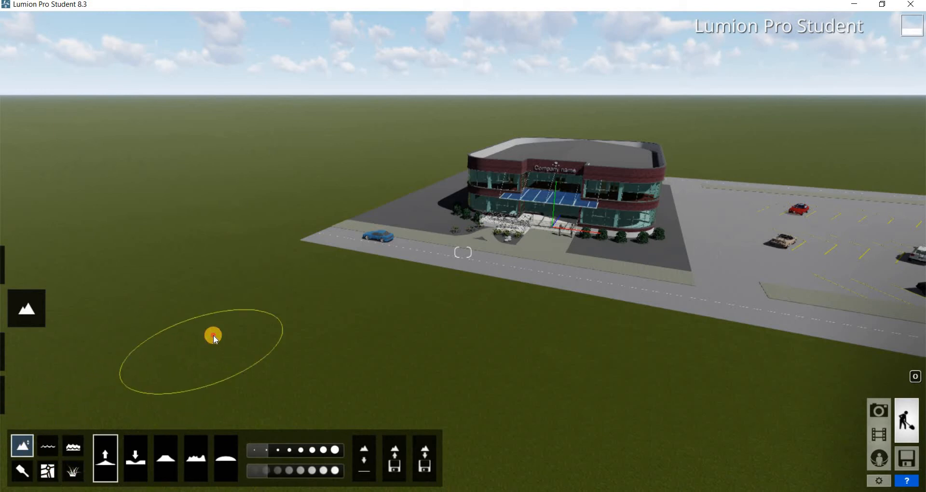
left_click(213, 335)
left_click_drag(214, 334, 218, 319)
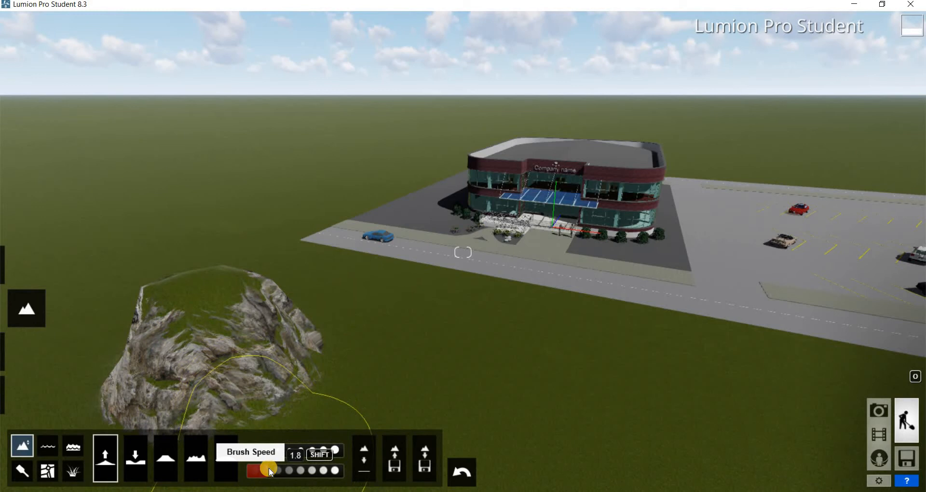
left_click_drag(281, 470, 319, 470)
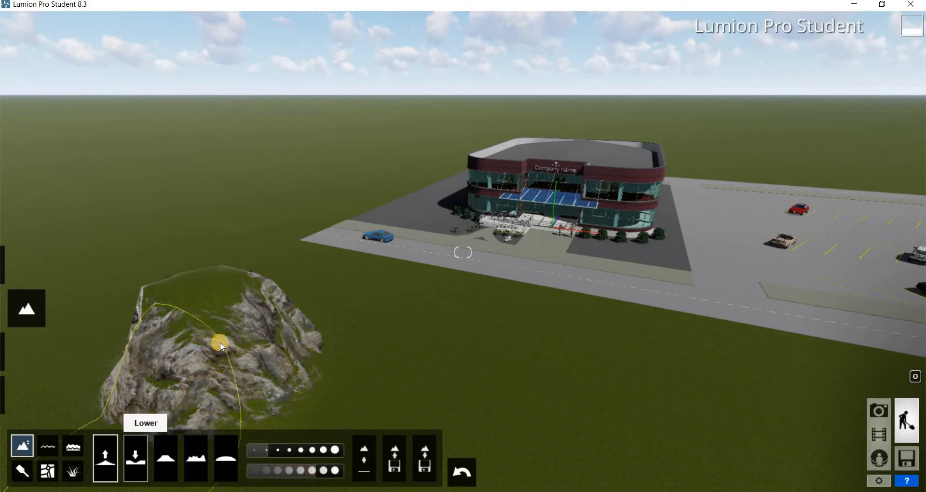
mouse_move(220, 343)
left_mouse_down()
mouse_move(224, 327)
mouse_move(253, 348)
mouse_move(232, 349)
mouse_move(342, 327)
left_mouse_up()
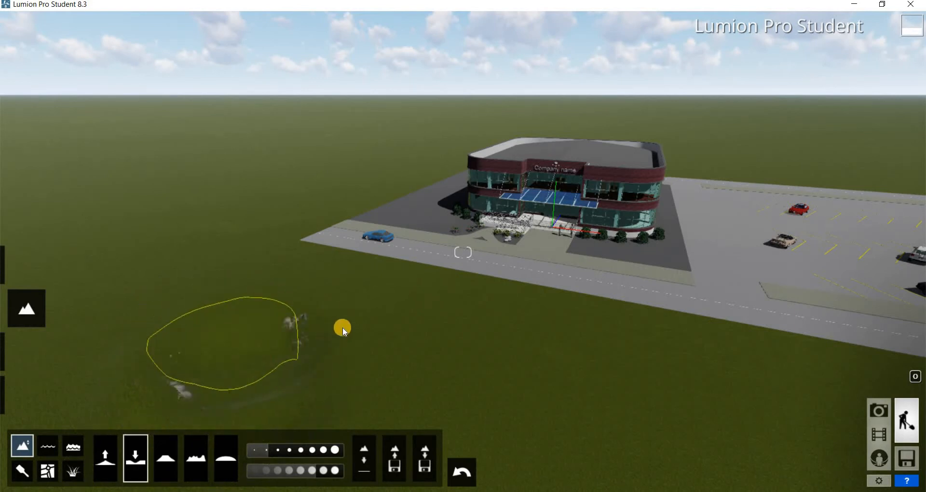
Step: Turn on the landscape grass for the terrain in front of the building
key("d")
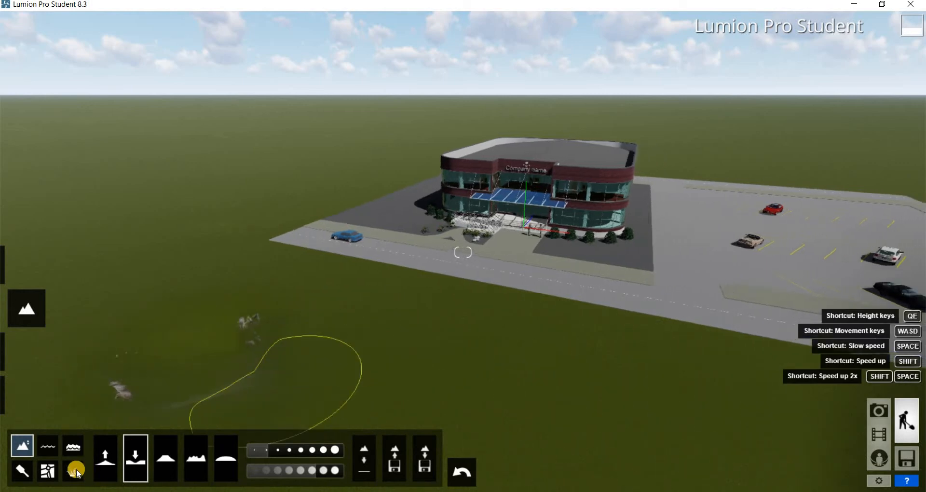
key("w")
left_click(78, 474)
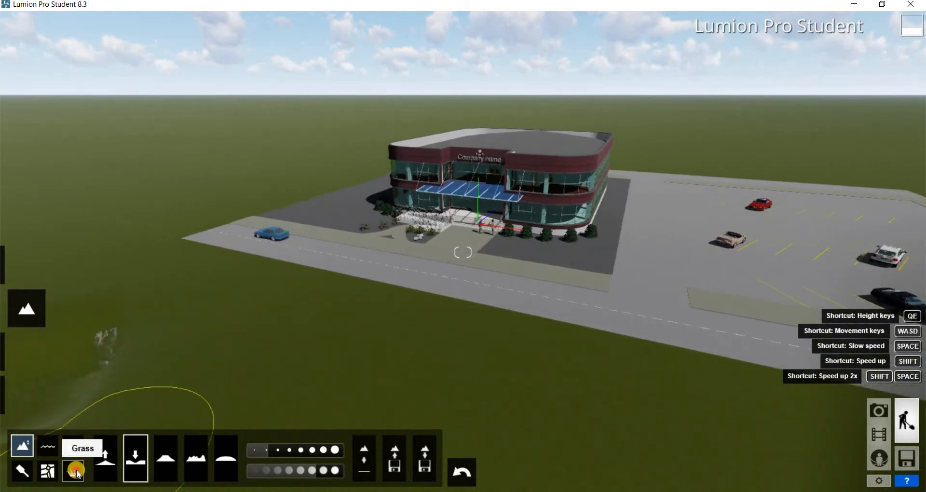
key("w")
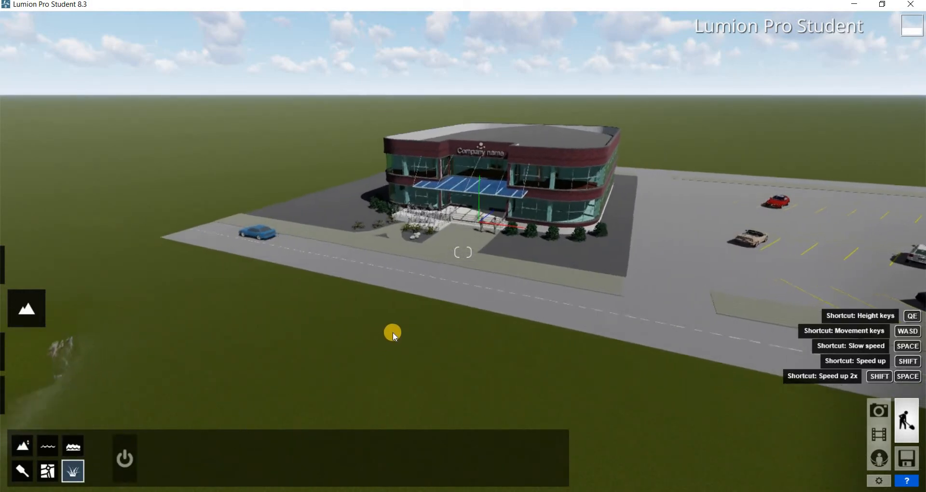
key("w")
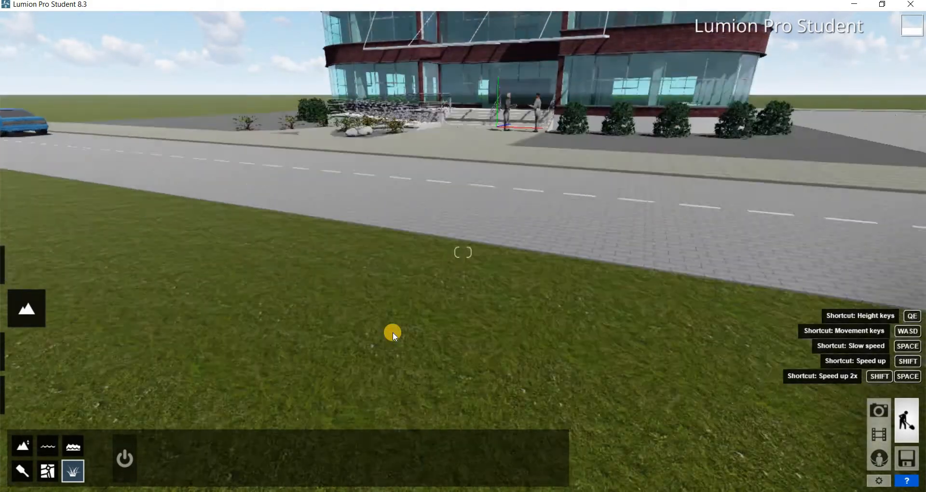
key("w")
key("a")
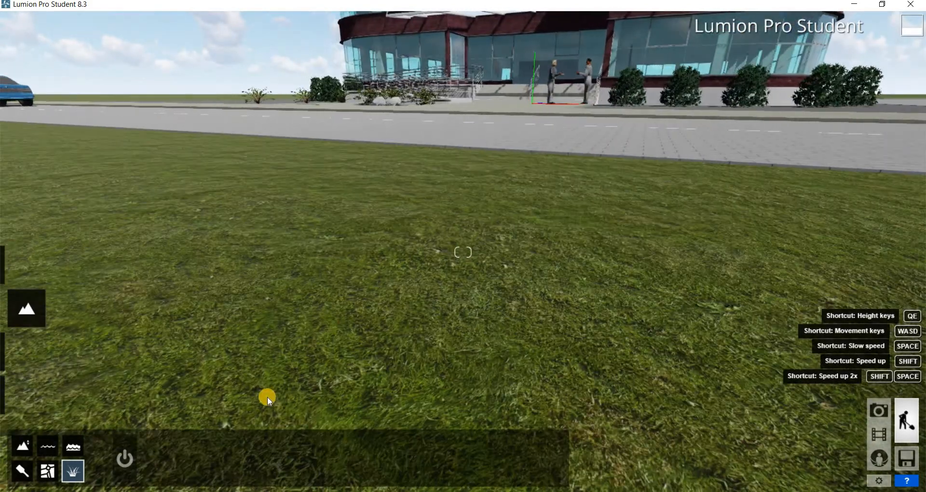
left_click(125, 458)
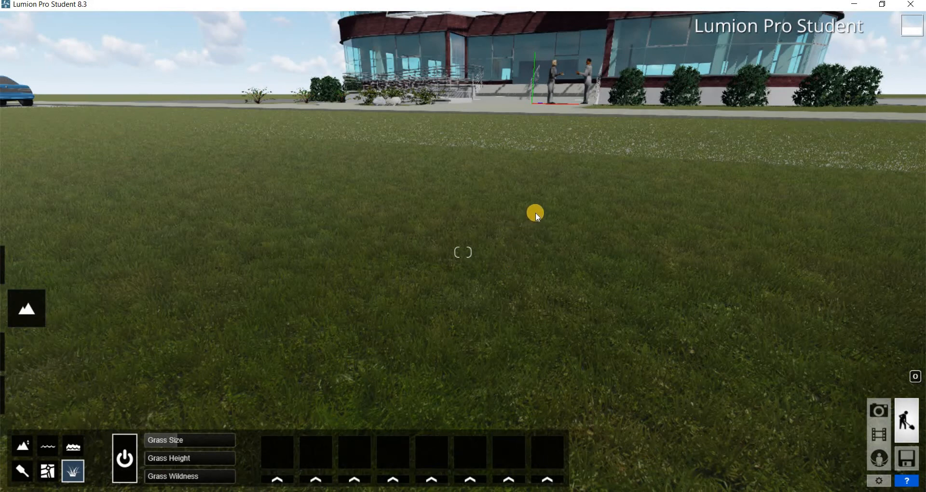
Step: Inspect the road paving, walkway and lawn surfaces around the building up close for grass coverage
key("w")
key("d")
key("q")
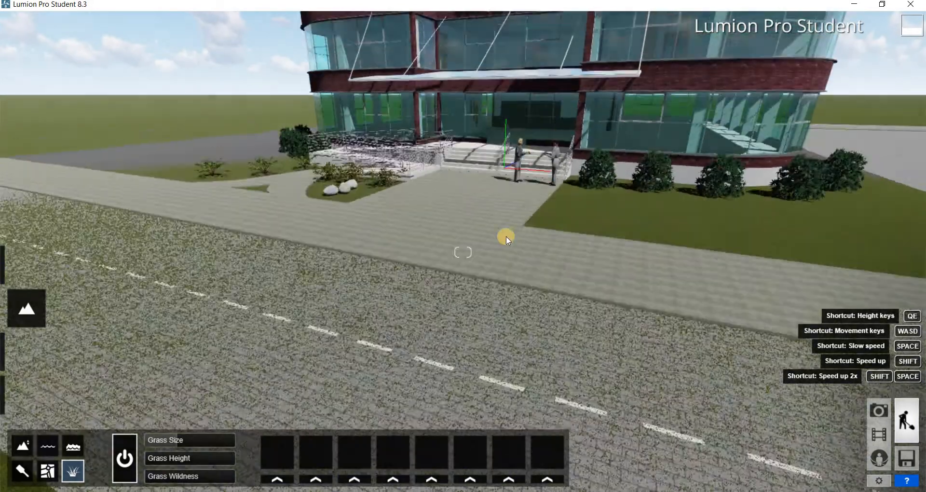
key("q")
right_click_drag(504, 237, 516, 230)
key("e")
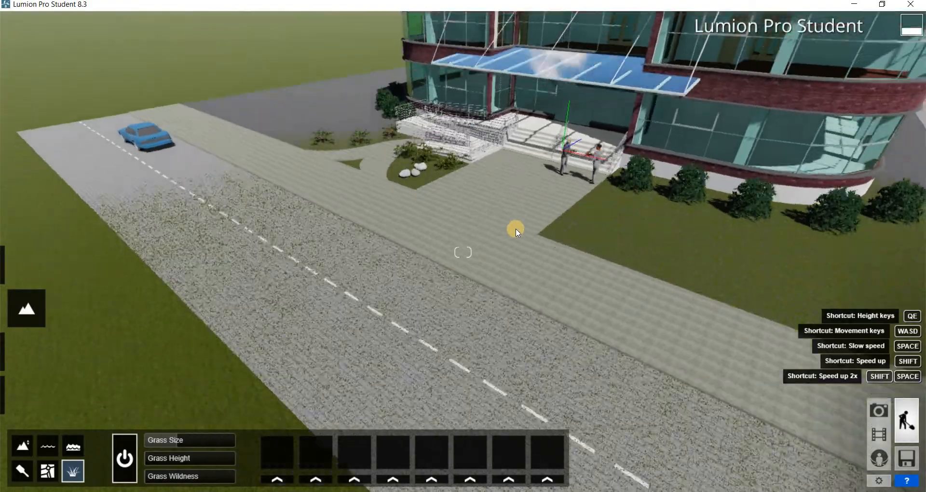
key("e")
key("s")
key("d")
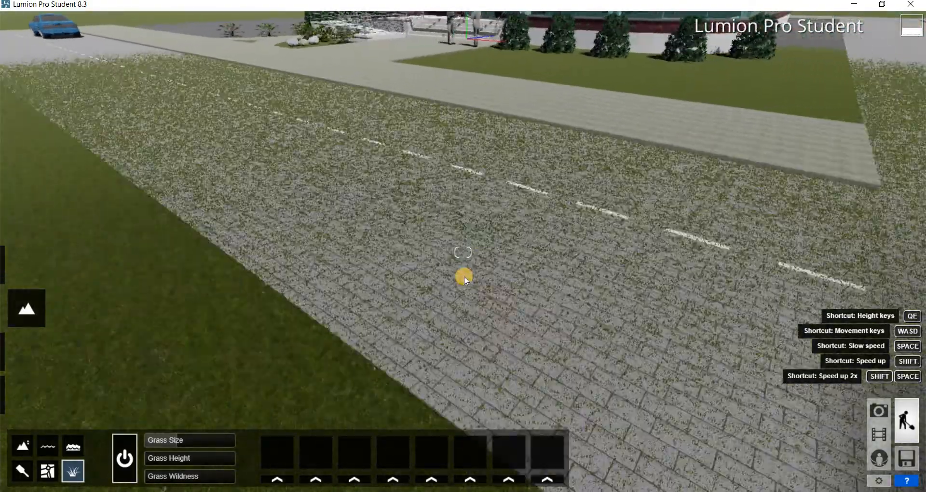
key("e")
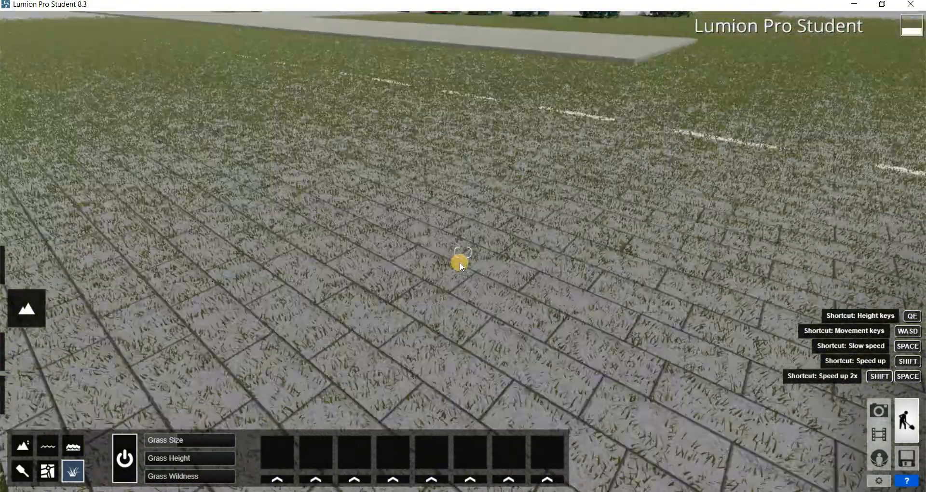
key("e")
key("q")
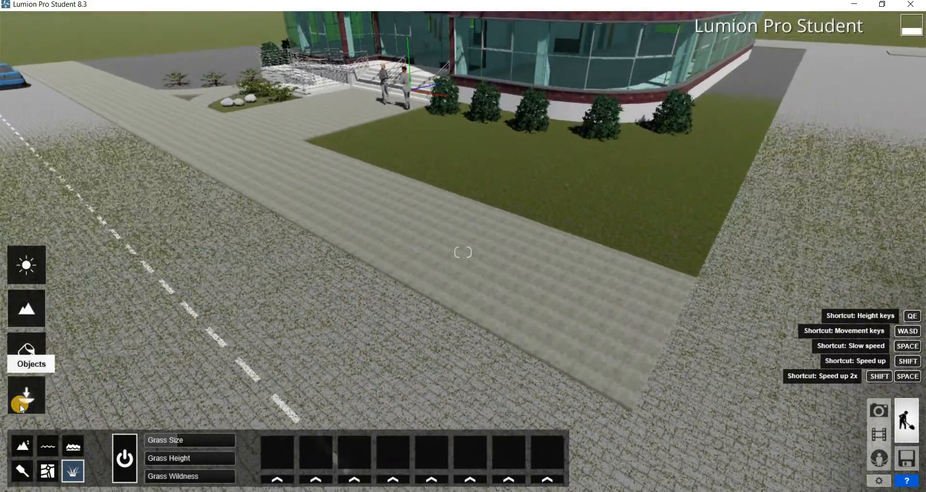
Step: Raise the Homework #5 model slightly so that its road and lawn surfaces clear the landscape grass
left_click(22, 407)
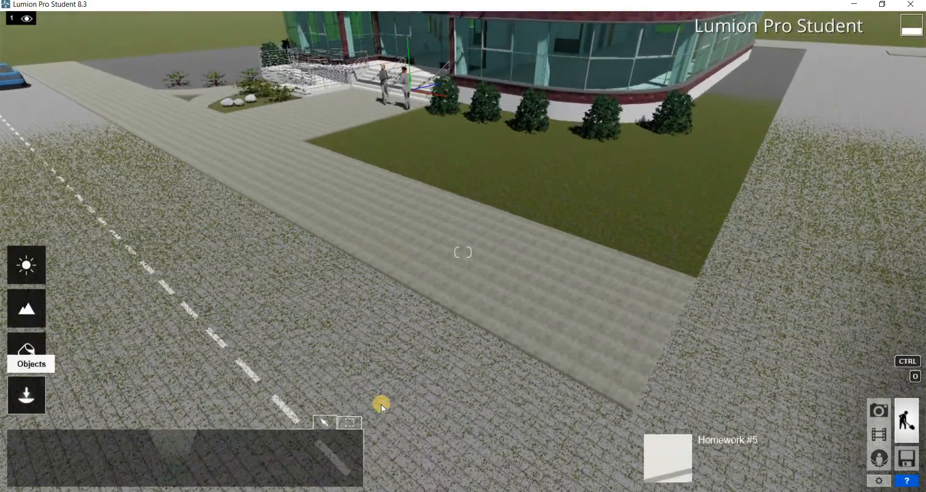
key("w")
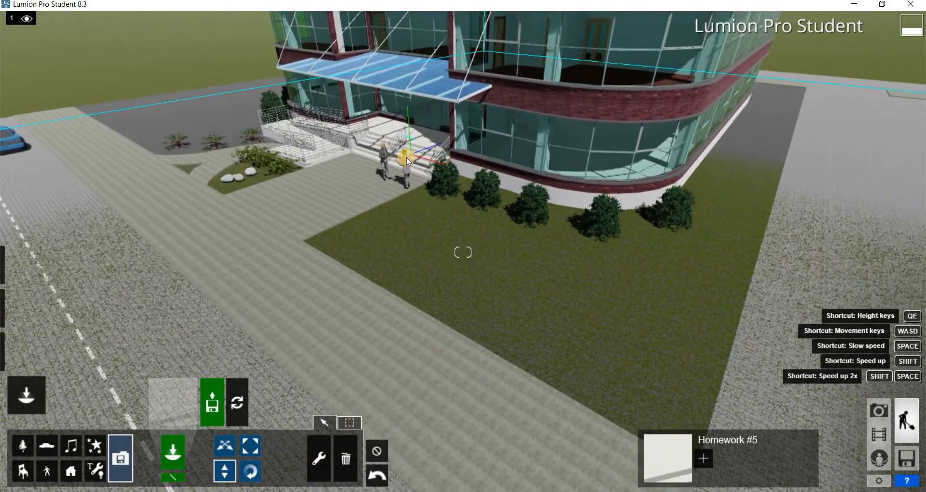
left_click(413, 138)
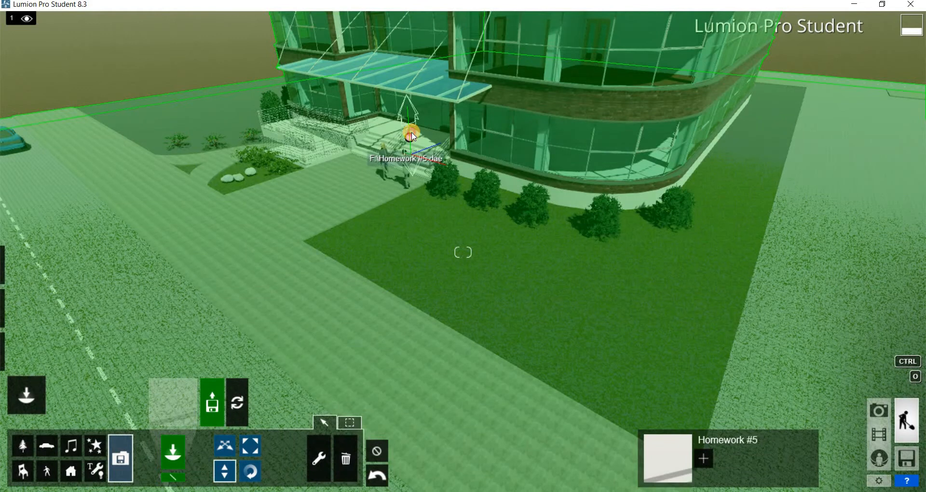
left_click_drag(412, 133, 412, 132)
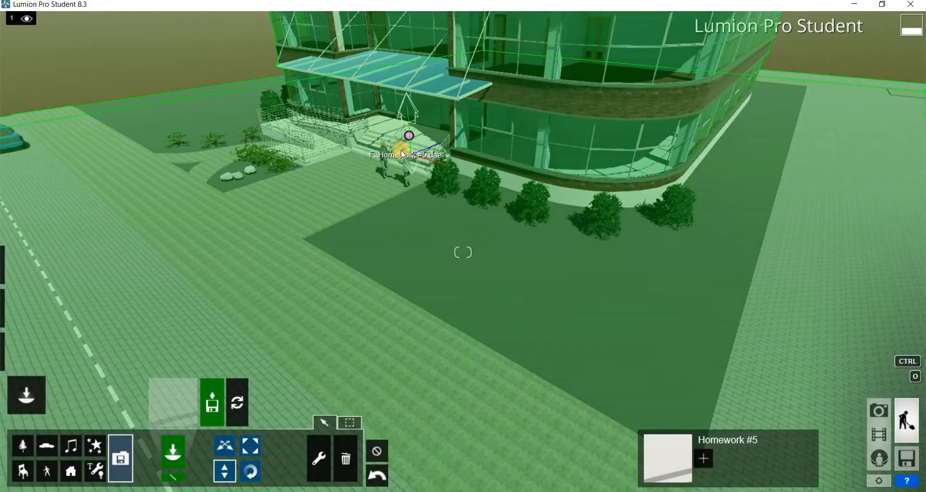
Step: Try out moving the camera forward, backward, up and down between the open grass, the road and the building front
key("s")
key("e")
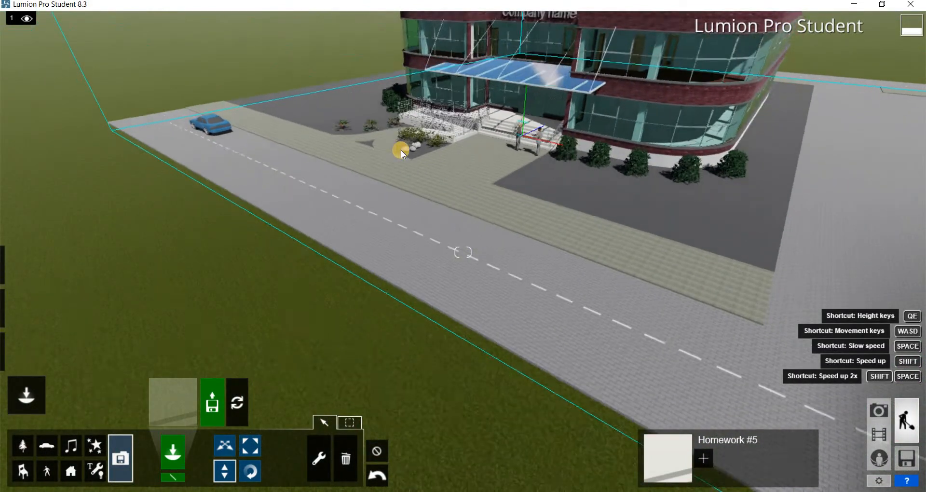
right_click_drag(401, 150, 423, 190)
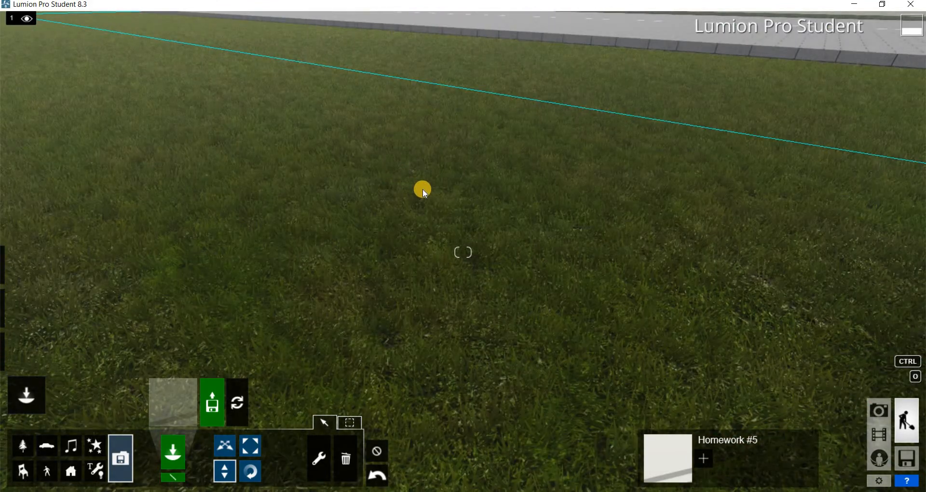
key("q")
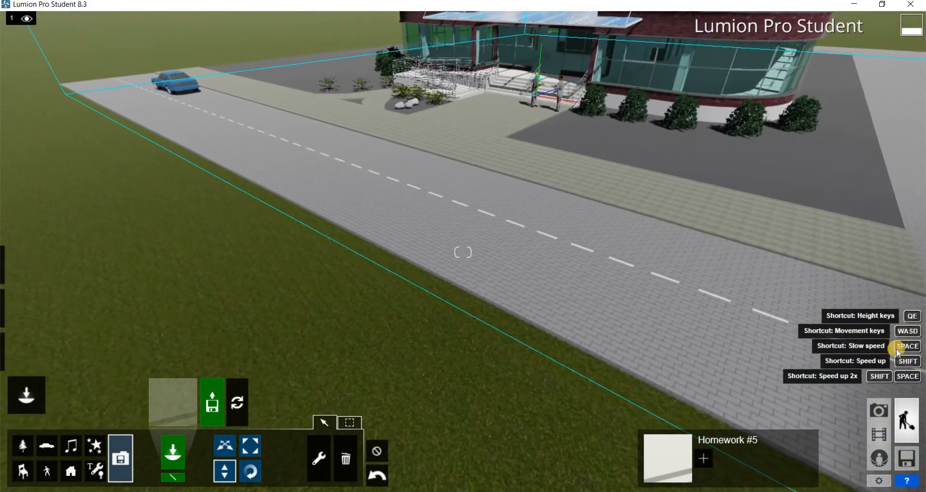
key("s")
key("w")
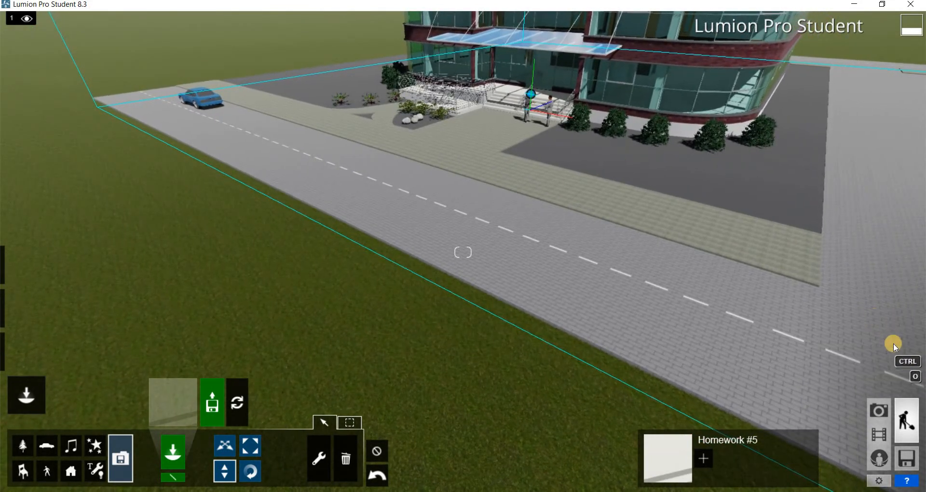
key("w")
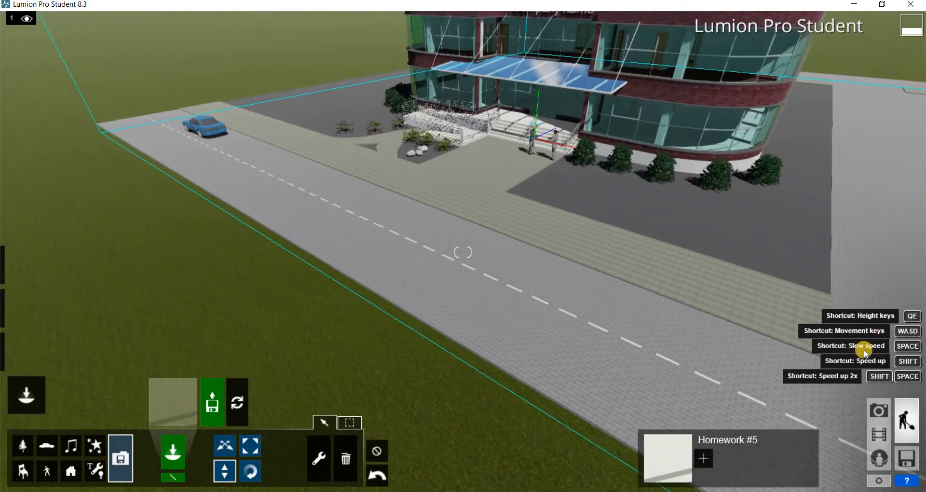
key("s")
key("d")
key("w")
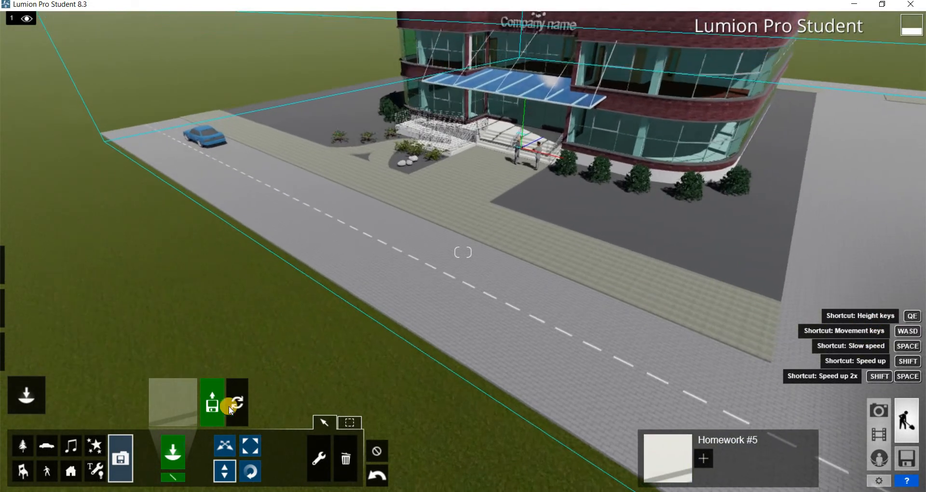
Step: Practise changing the camera height and travelling sideways over the grass across the road from the building
mouse_move(11, 363)
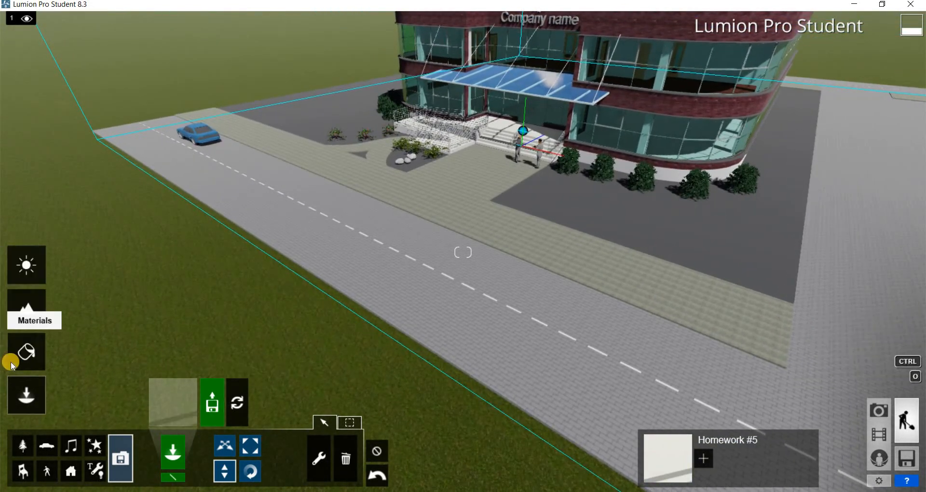
key("s")
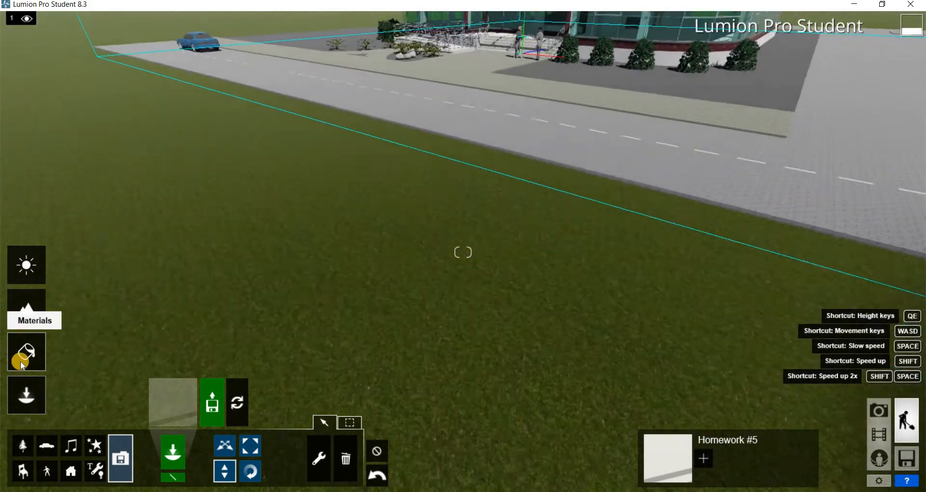
key("s")
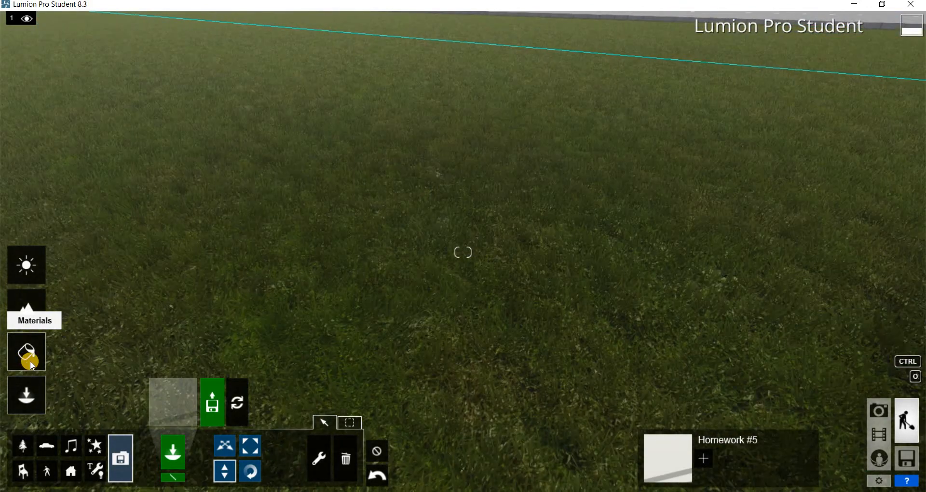
key("e")
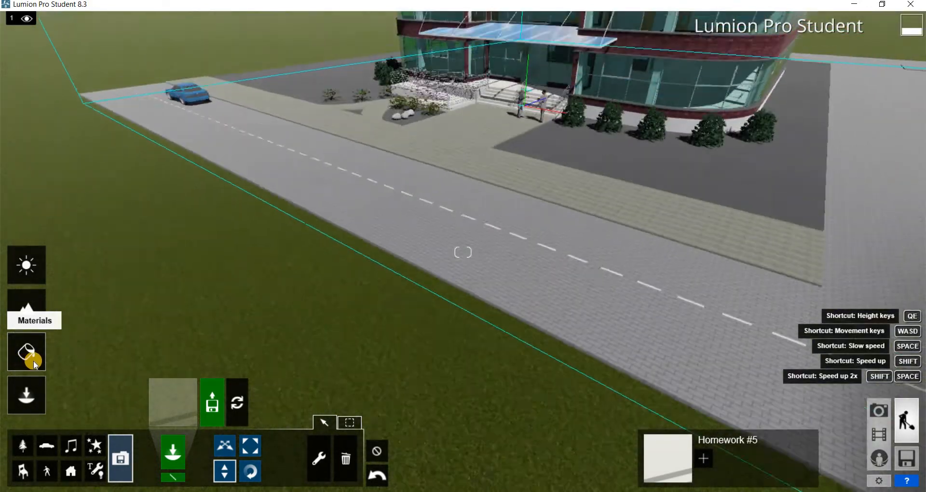
key("e")
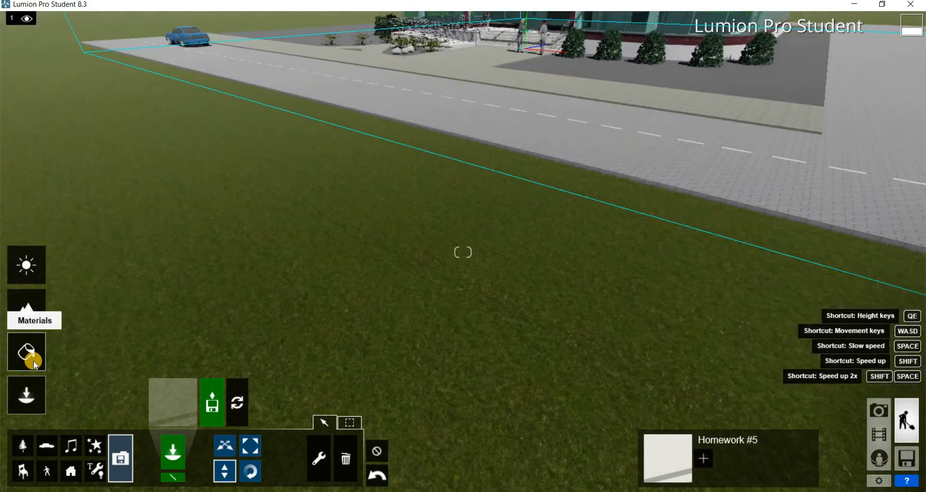
key("d")
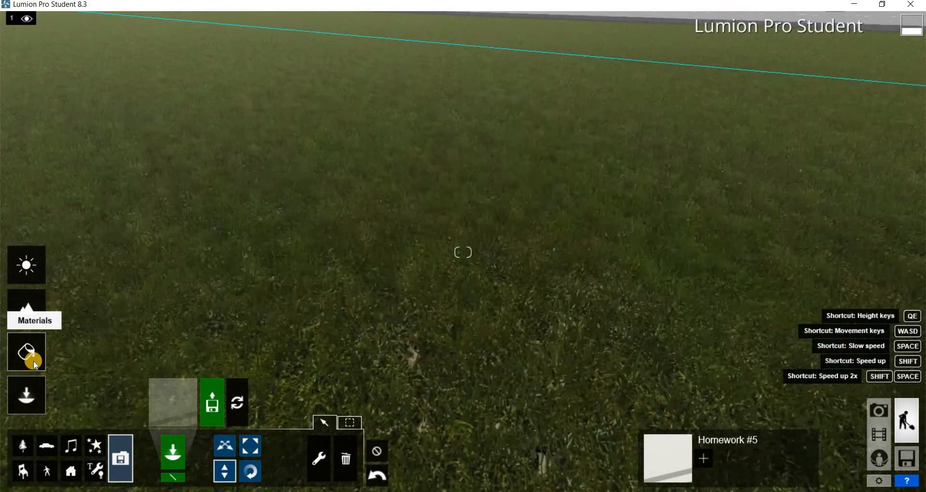
key("e")
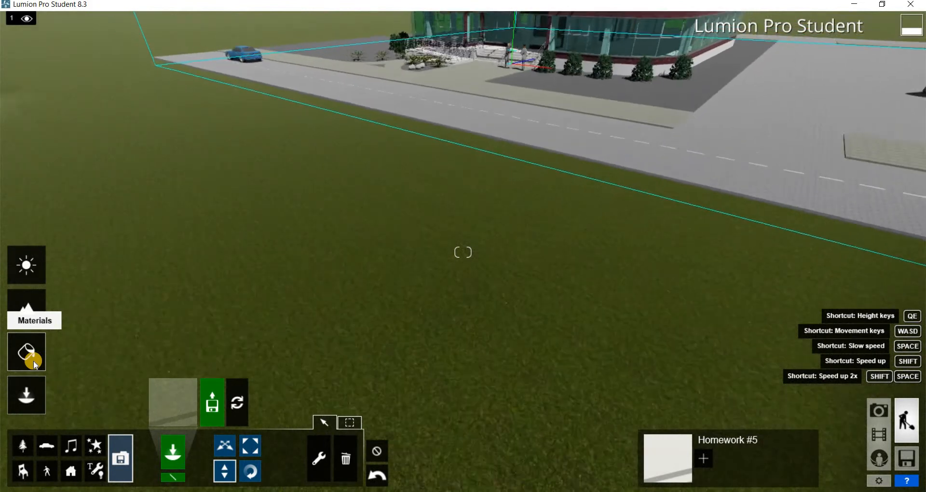
key("a")
key("d")
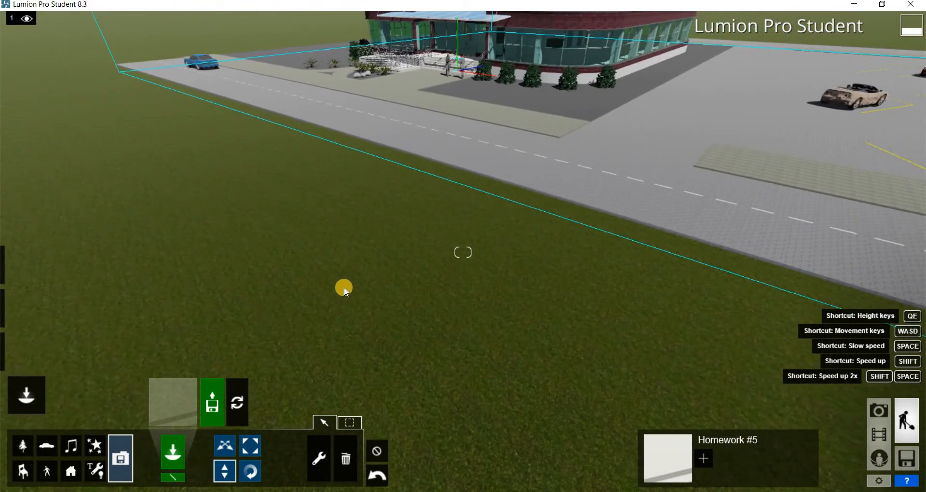
Step: Compare slow, normal and sped-up camera travel over the open grass in front of the building
key("a")
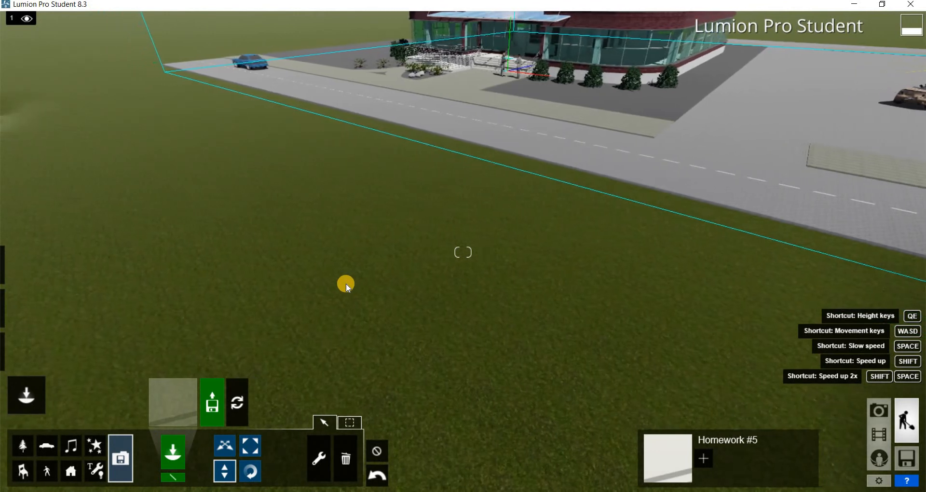
key("w")
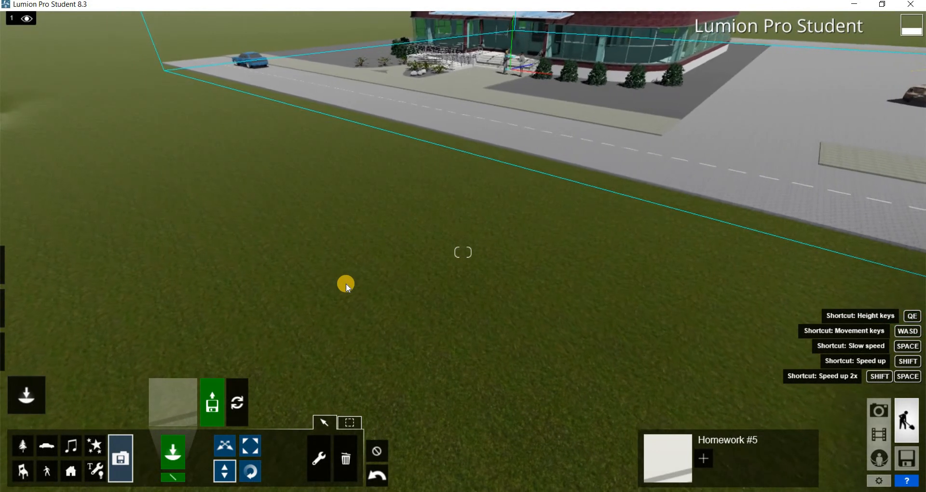
key("w")
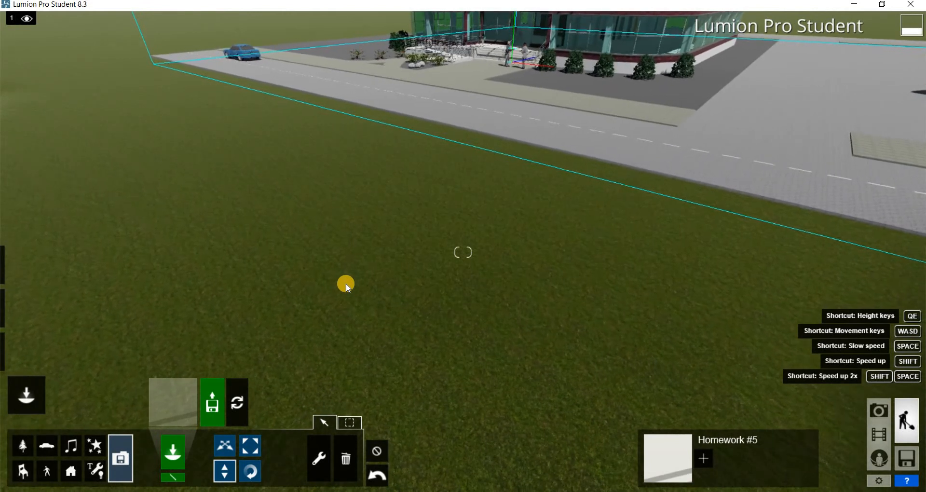
key("w")
key("w")
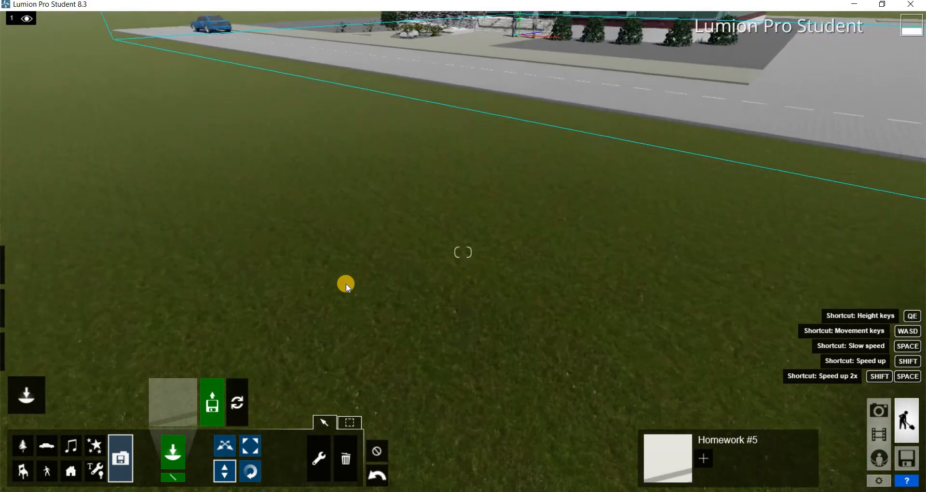
key("s")
key("s")
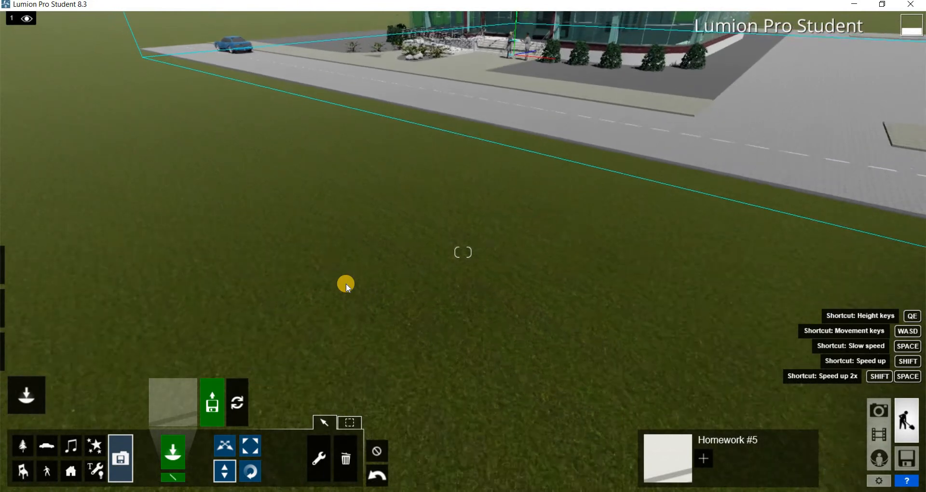
key("w")
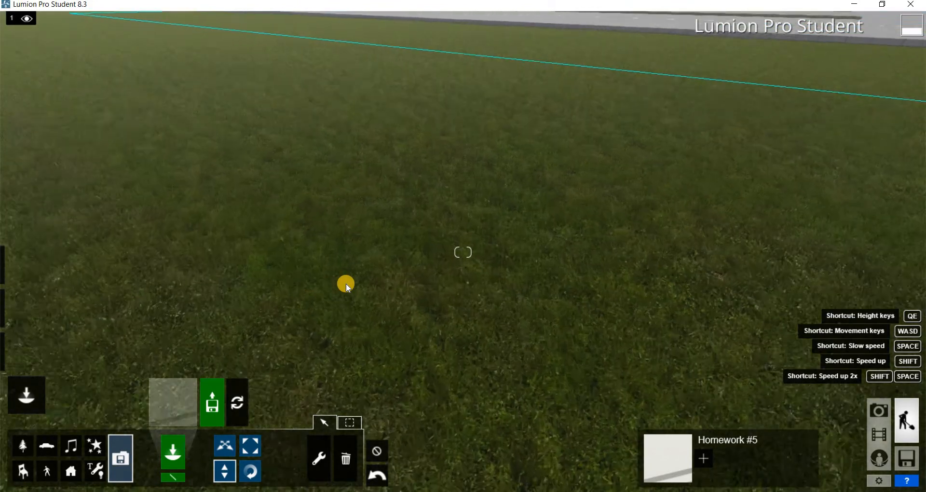
key("s")
key("s")
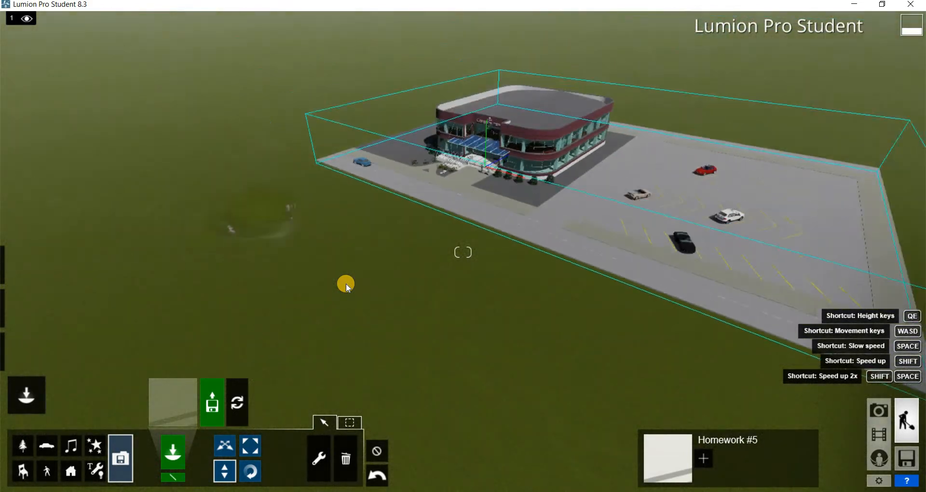
key("w")
key("w")
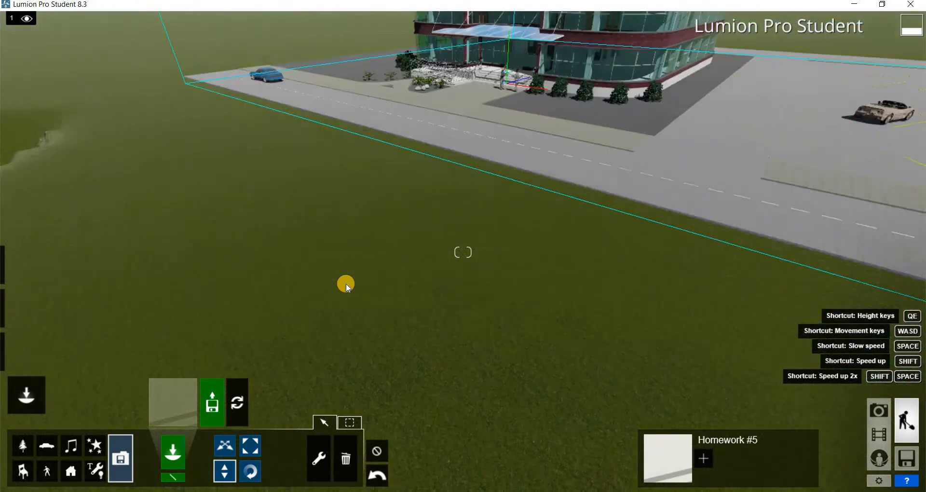
Step: Open the landscape grass settings and test the grass wildness at 2.6 before returning it to minimum
right_click_drag(493, 183, 486, 205)
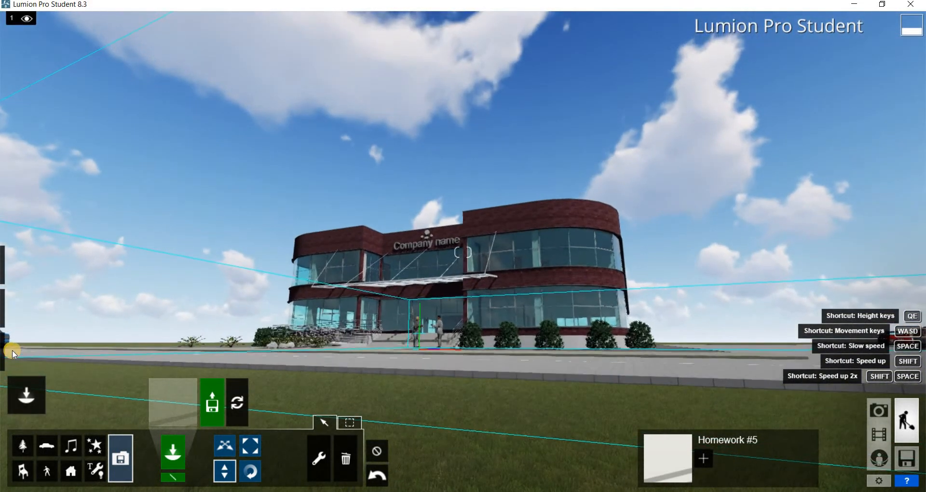
mouse_move(35, 312)
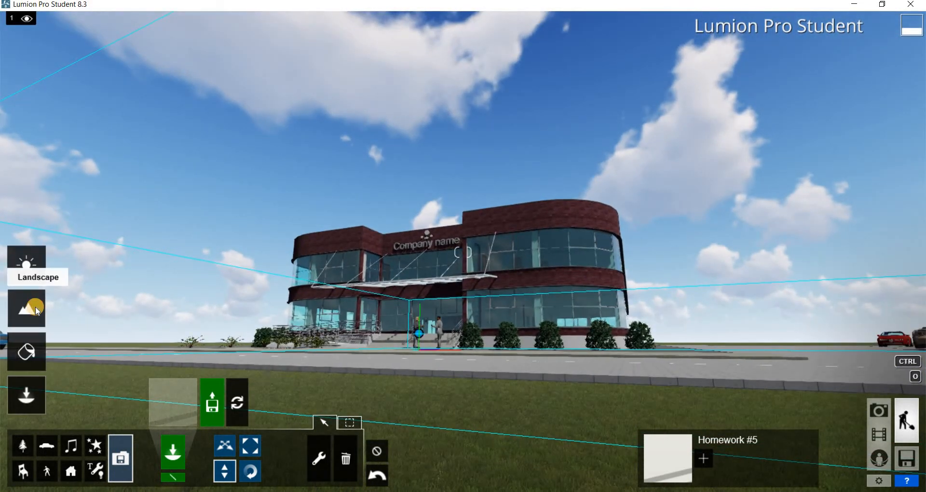
left_click(36, 306)
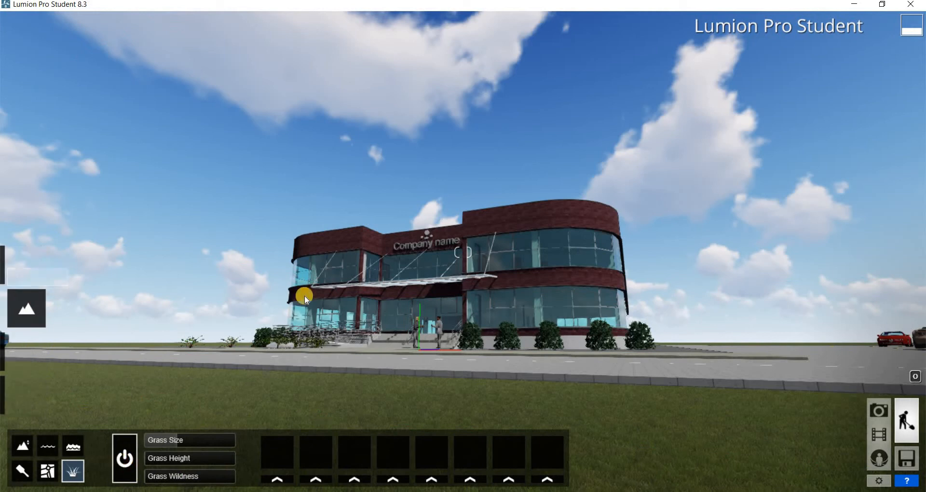
right_click_drag(354, 269, 162, 480)
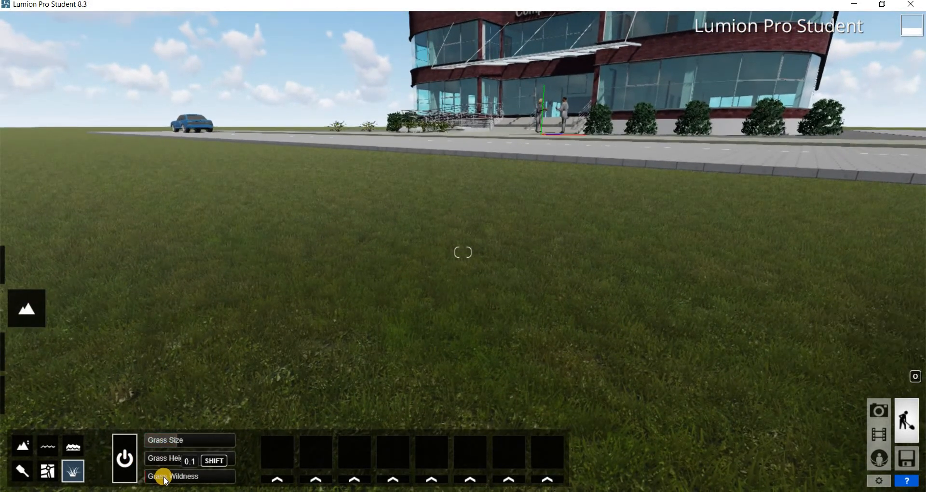
left_click_drag(187, 480, 246, 480)
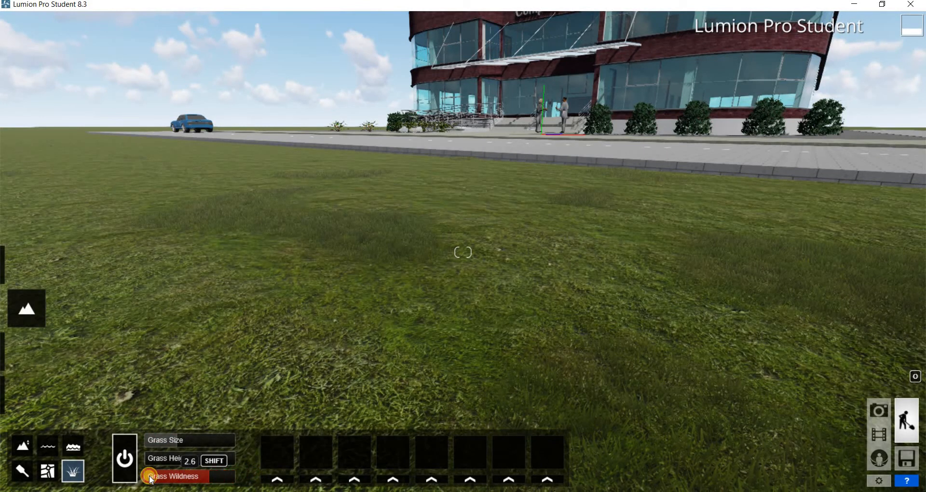
left_click_drag(150, 476, 158, 459)
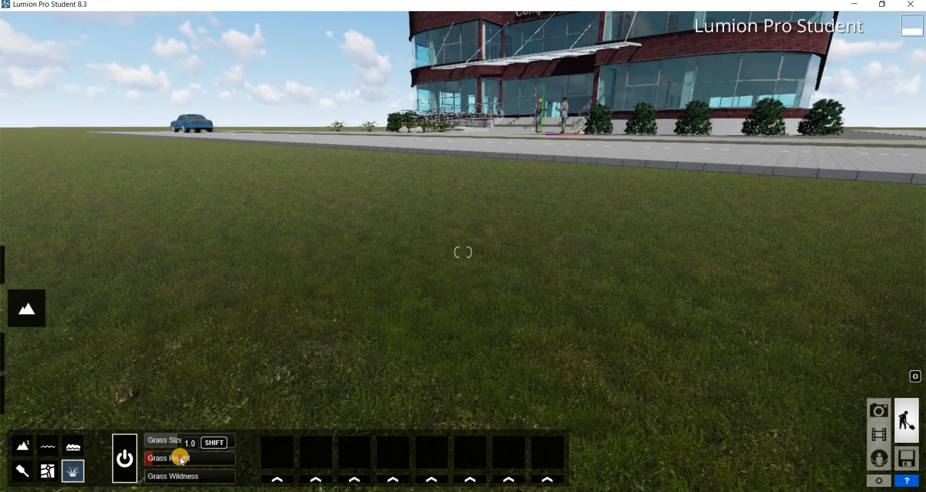
Step: Make the landscape grass taller with a grass size of 0.3, and turn the grass off
left_click_drag(207, 461, 205, 460)
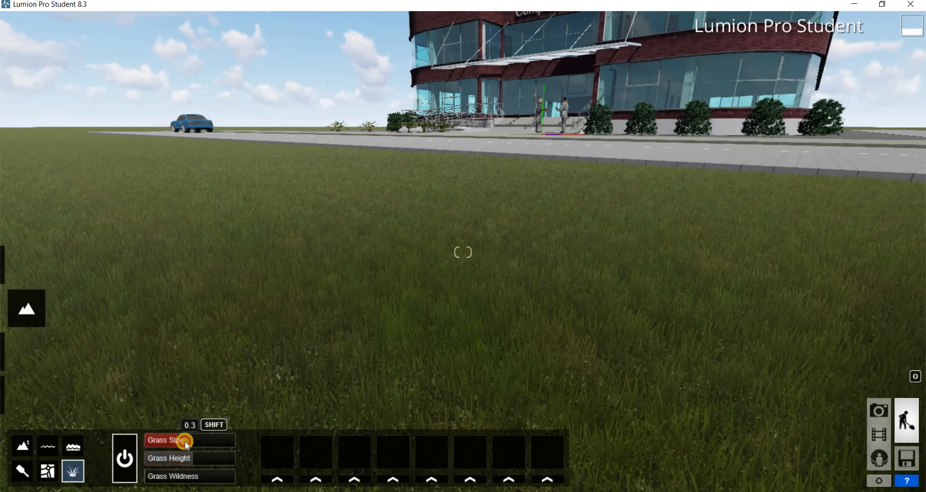
mouse_move(194, 447)
left_mouse_down()
mouse_move(218, 446)
mouse_move(201, 454)
mouse_move(177, 445)
left_mouse_up()
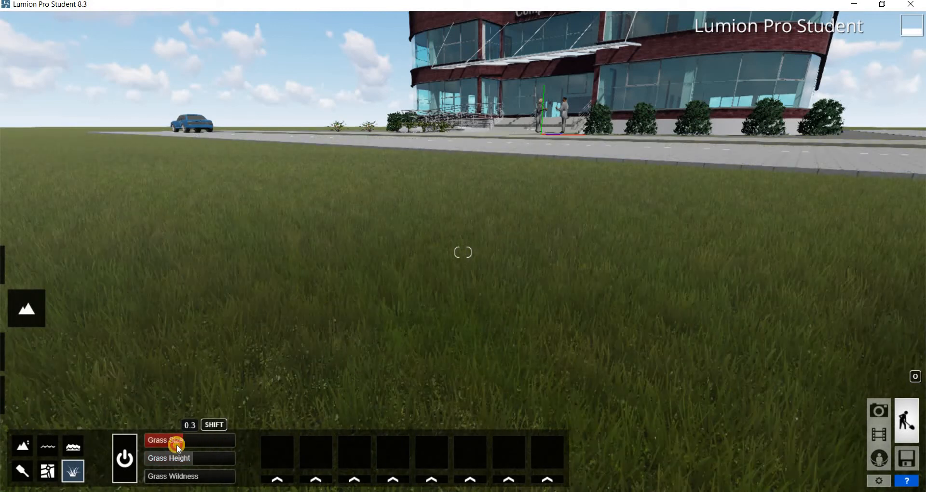
left_click(175, 478)
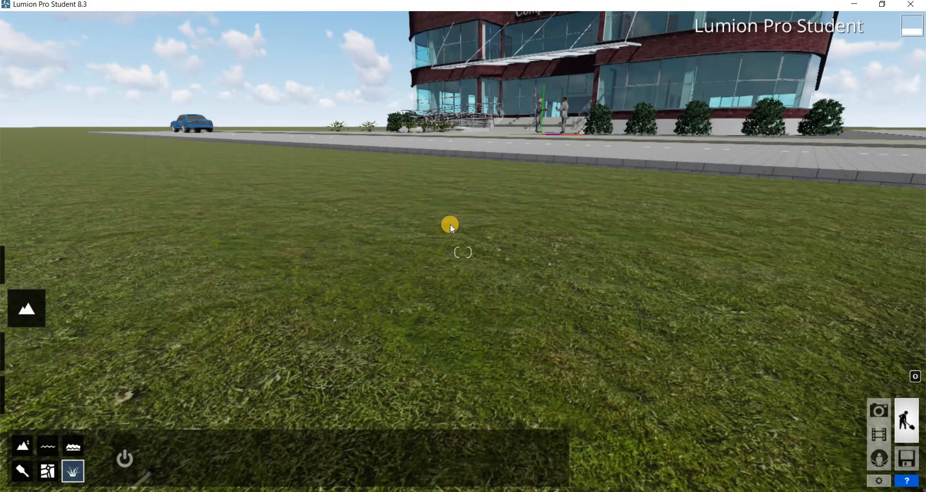
Step: Examine the building, its entrance and the road from an elevated view
key("w")
key("q")
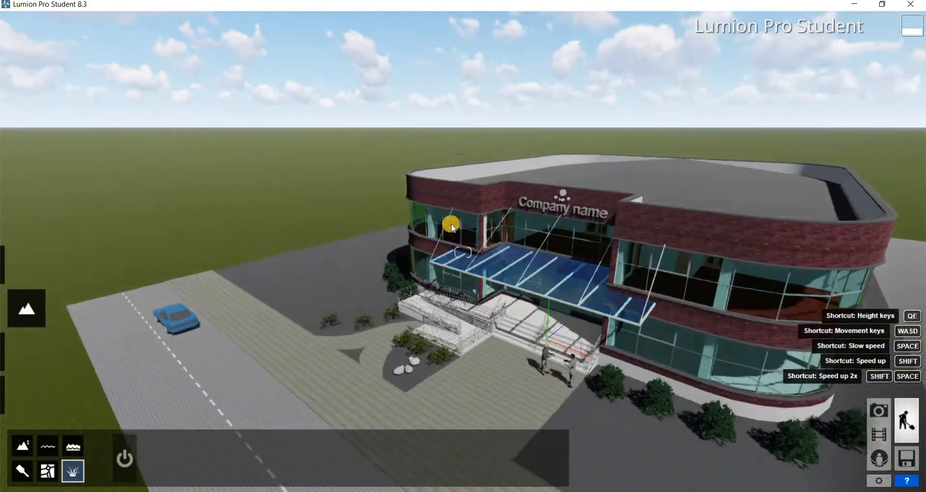
right_click_drag(452, 224, 459, 219)
key("s")
key("q")
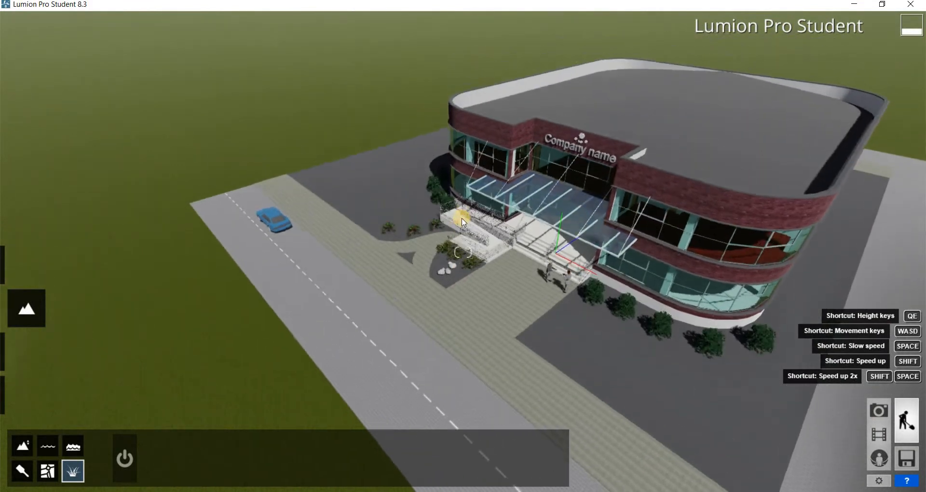
key("e")
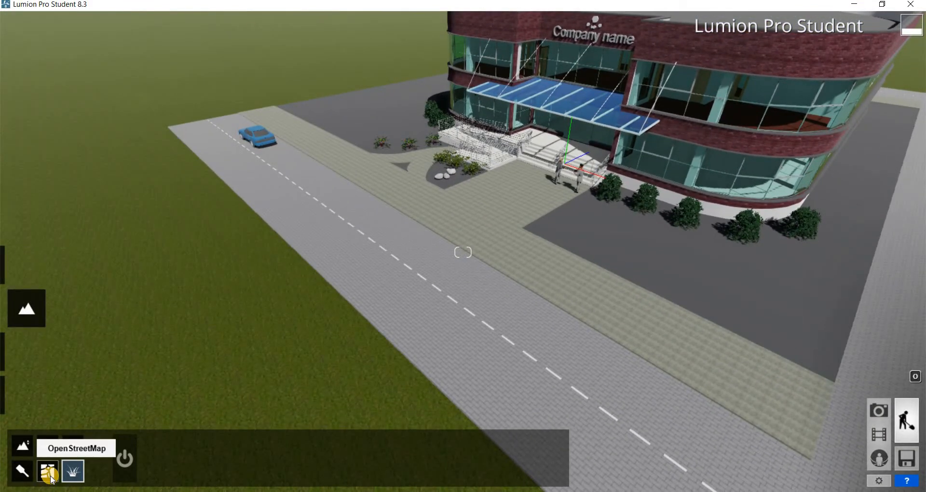
key("q")
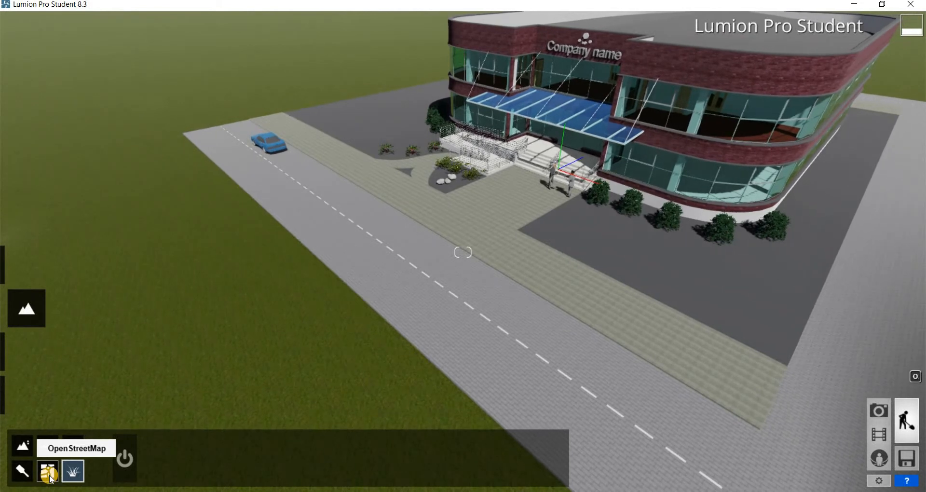
Step: Turn on the OpenStreetMap landscape, accept the beta notice, and open the map for choosing a GPS coordinate
left_click(53, 474)
left_click(113, 456)
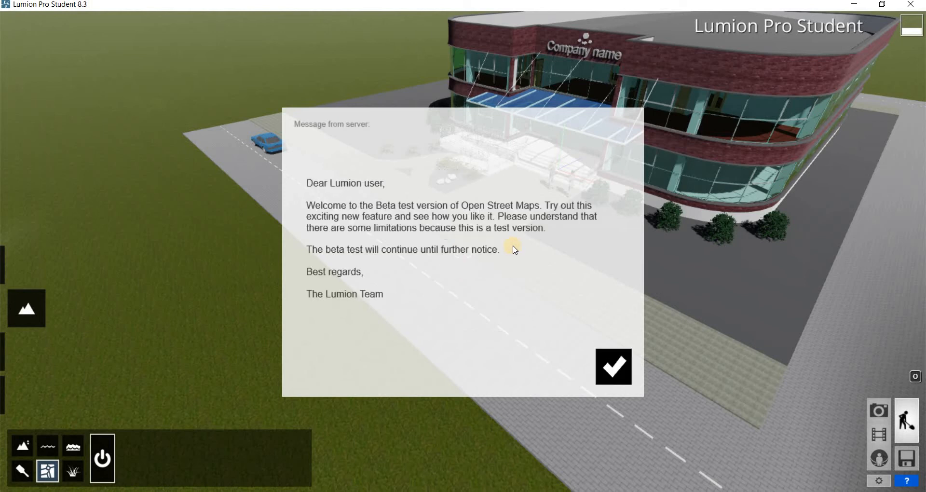
left_click(626, 370)
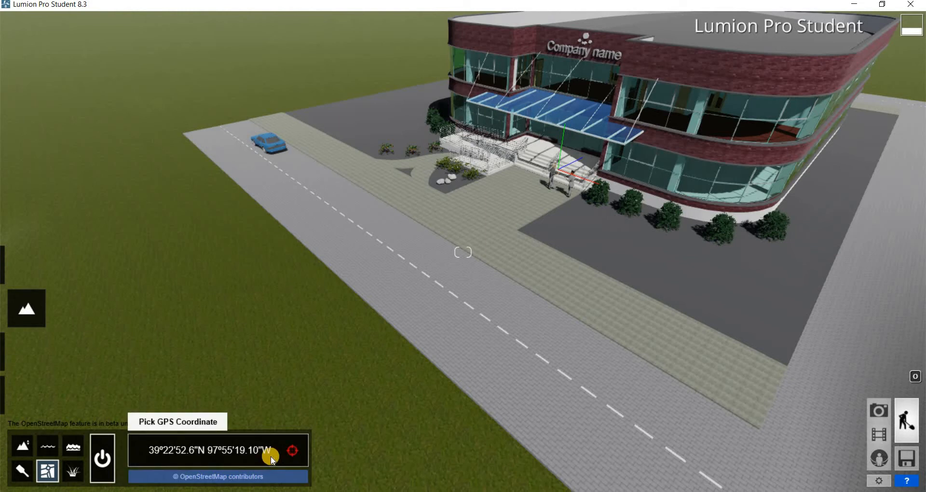
left_click(288, 454)
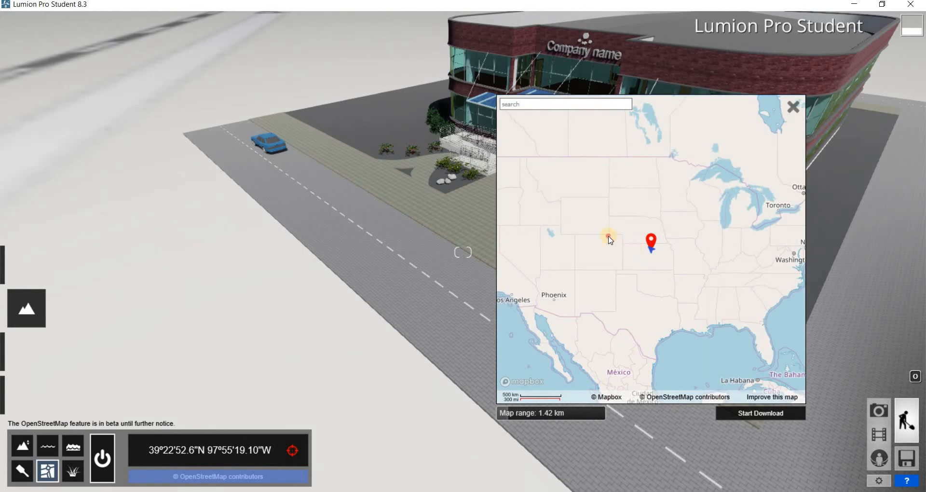
Step: Move the map's location marker from the central United States to the Tuscaloosa area at 33°08'16.2"N 87°36'41.6"W
left_click_drag(609, 236, 523, 189)
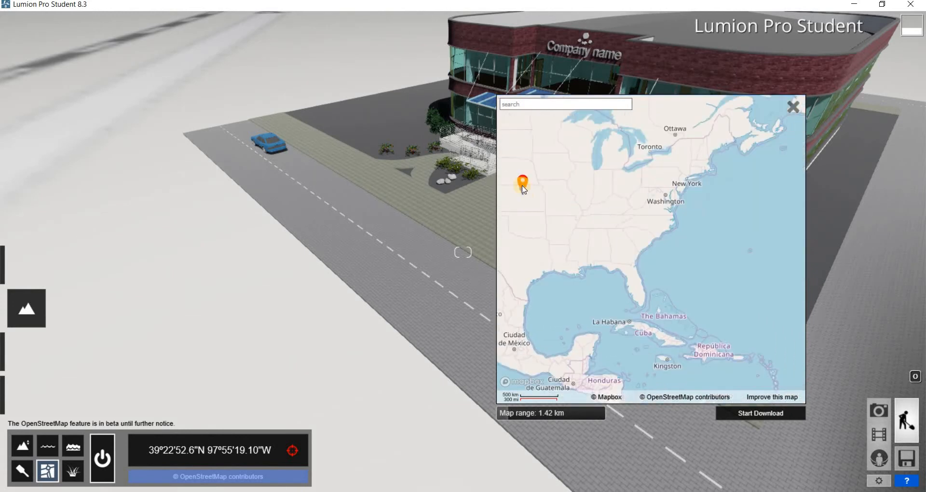
left_click_drag(592, 241, 599, 249)
scroll(600, 248, "up", 5)
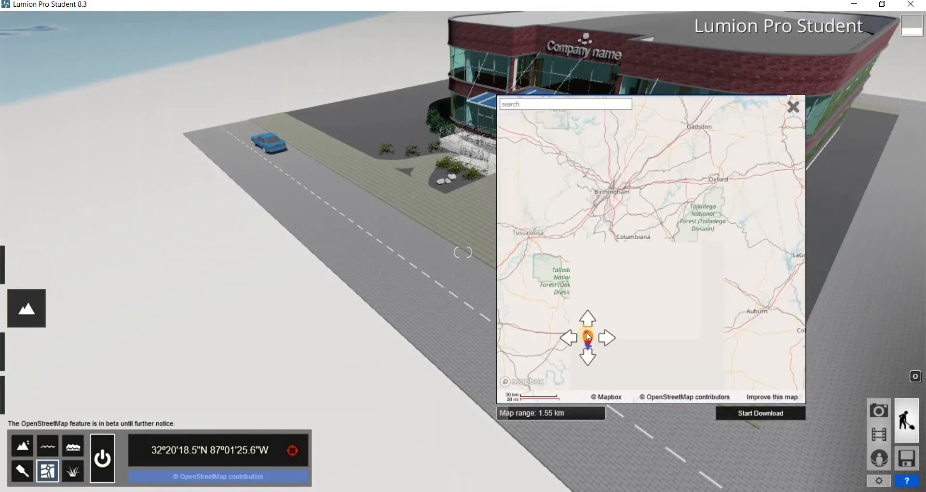
left_click_drag(592, 348, 524, 243)
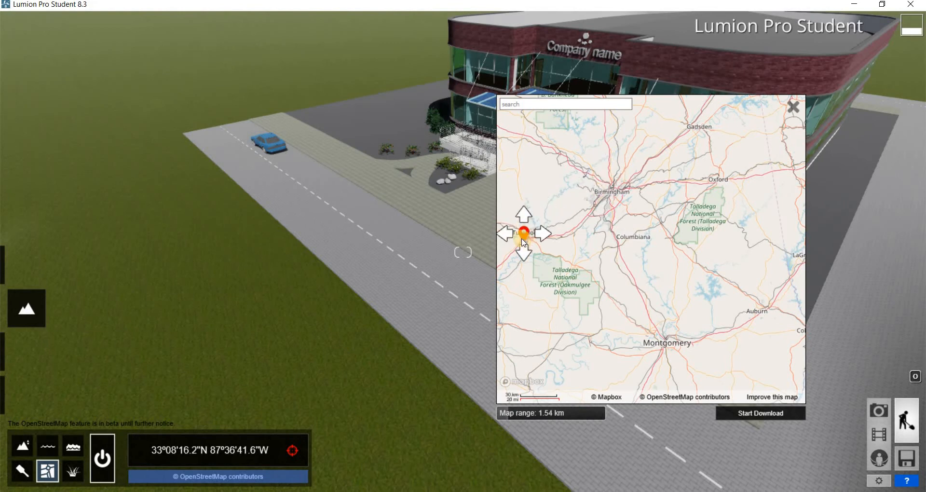
Step: Refine the marker position to the campus Quad in Tuscaloosa at 33°12'39.3"N 87°32'47.8"W and download the map data
scroll(525, 243, "up", 5)
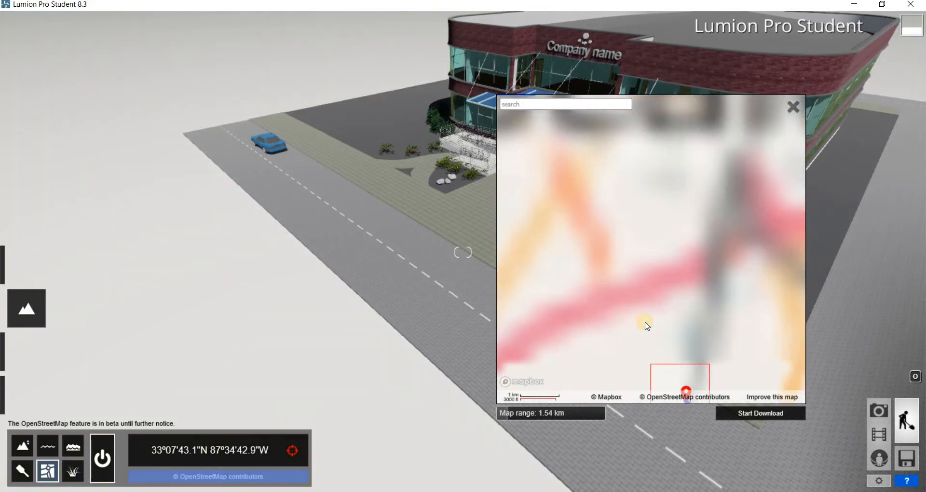
scroll(661, 352, "down", 3)
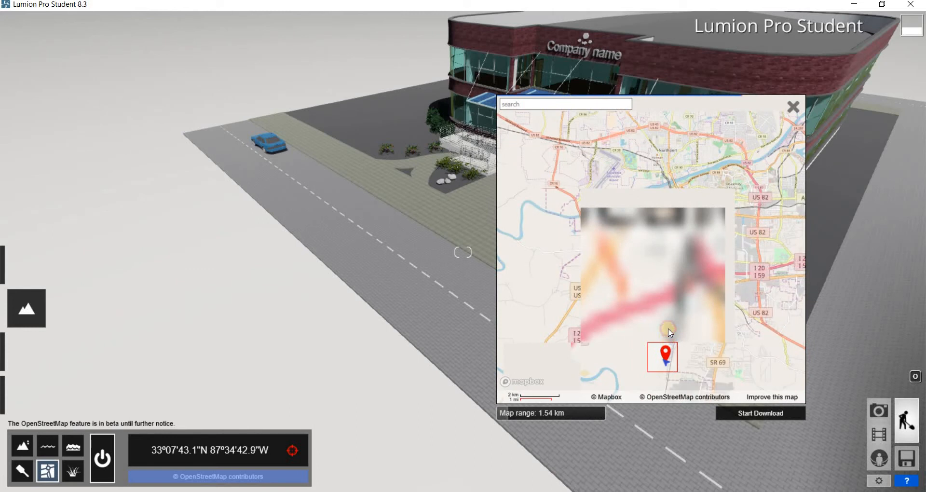
left_click_drag(664, 340, 654, 338)
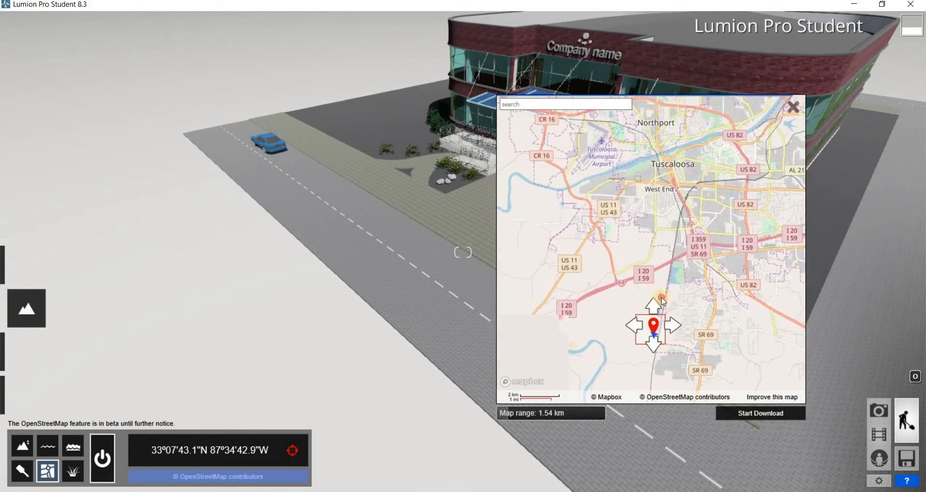
left_click_drag(664, 301, 647, 181)
scroll(656, 186, "up", 3)
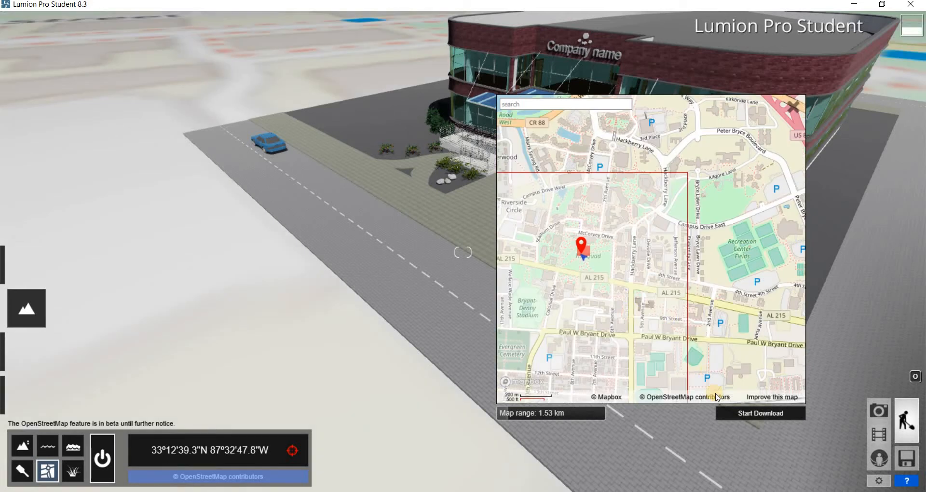
left_click(741, 413)
Step: Adjust the imported building model's height so its road and parking lot sit just above the OpenStreetMap ground
key("s")
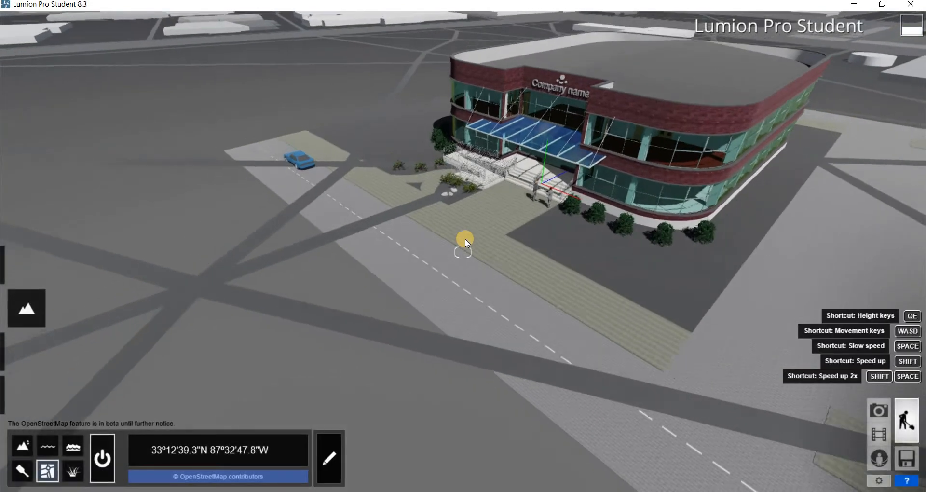
key("s")
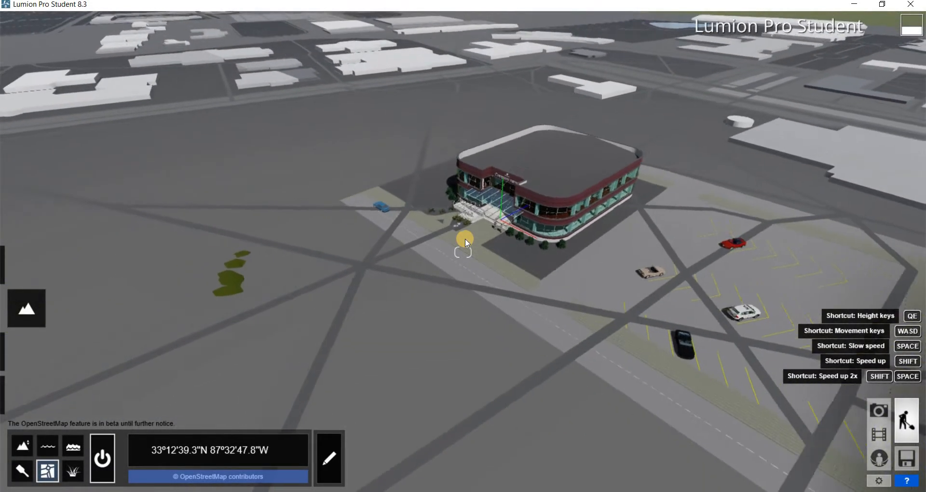
key("w")
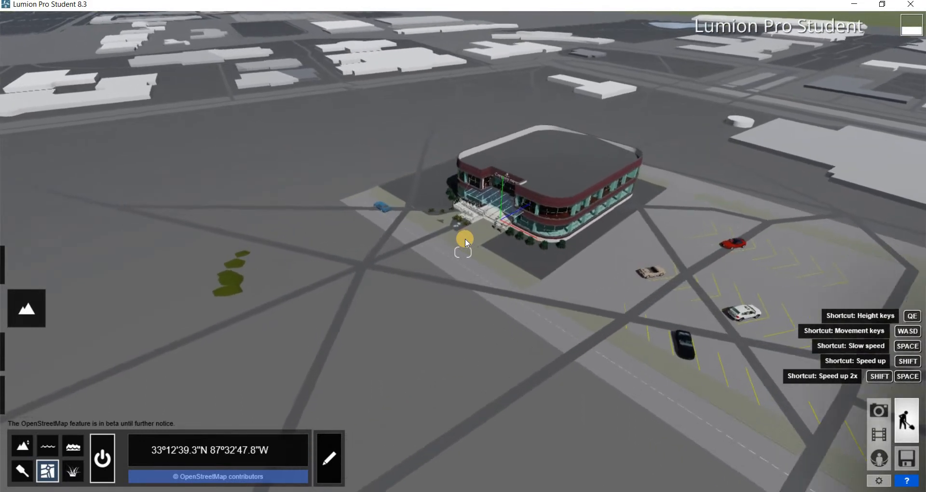
key("w")
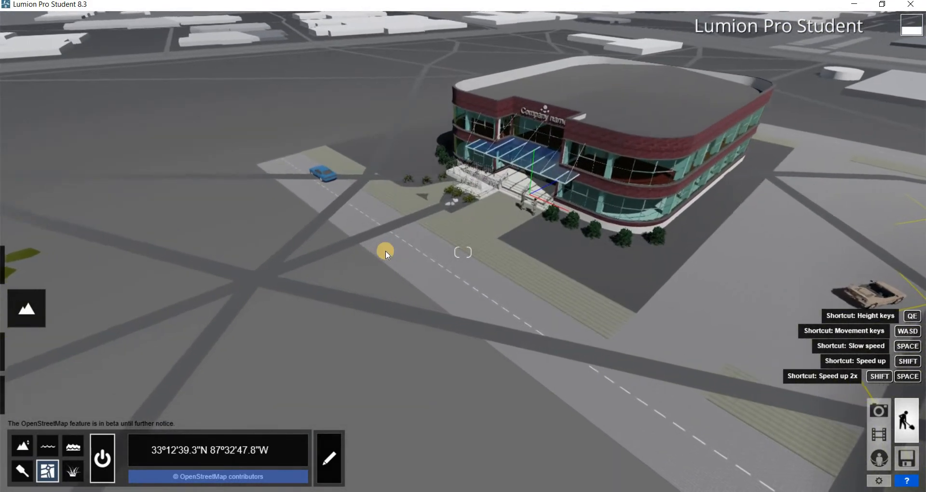
key("s")
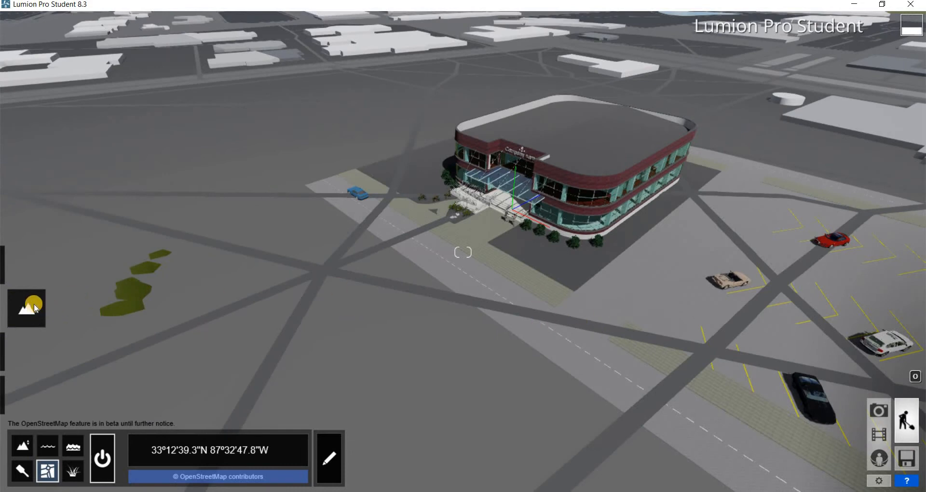
mouse_move(35, 309)
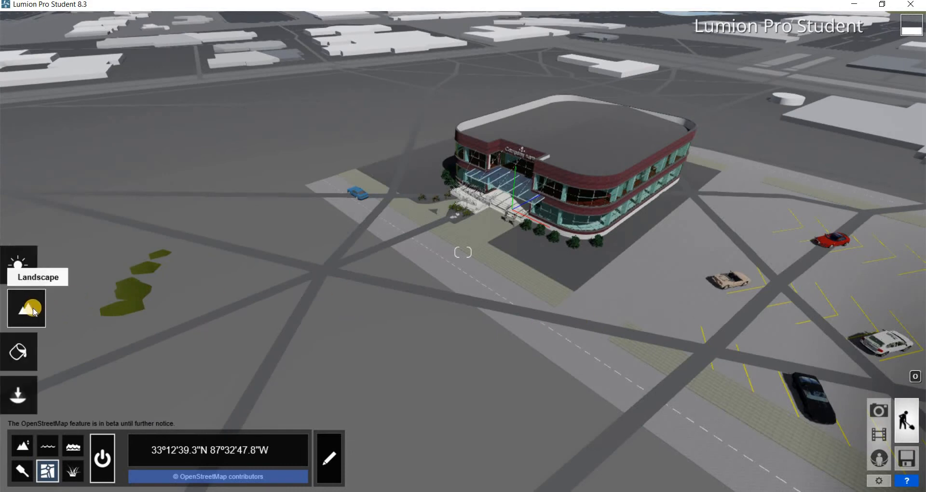
left_click(37, 382)
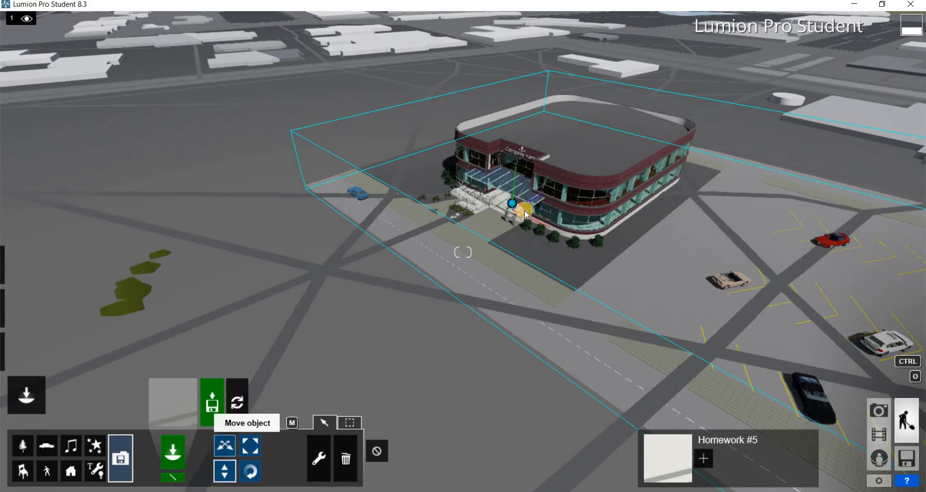
left_click_drag(513, 201, 513, 209)
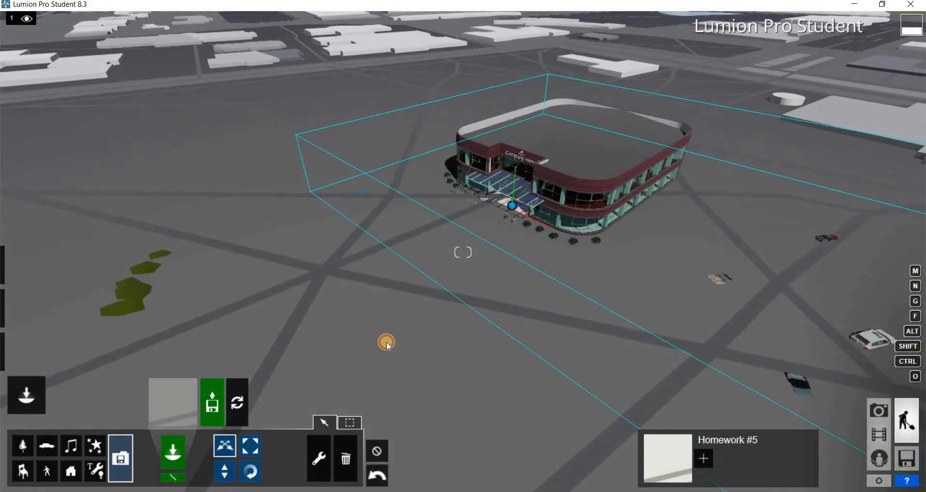
left_click_drag(516, 194, 539, 146)
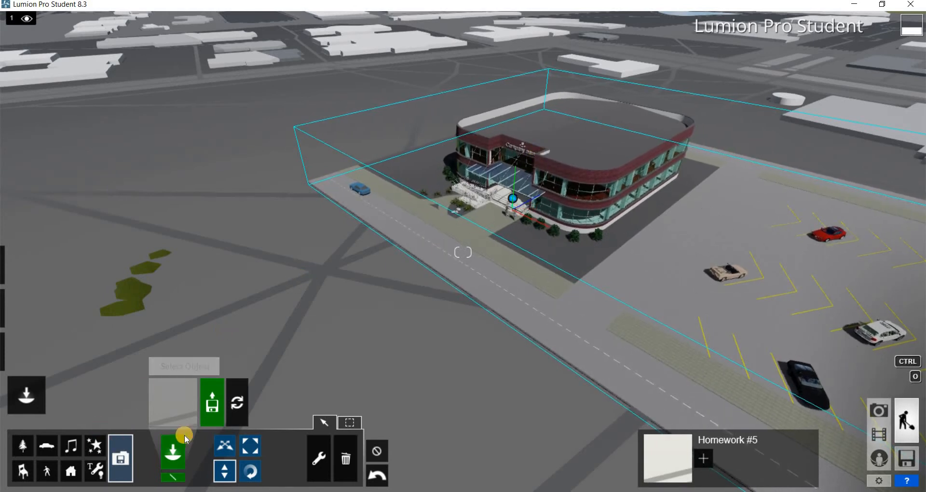
Step: Raise a steep rocky hill on the open ground across the road from the building with the landscape height brush
mouse_move(25, 347)
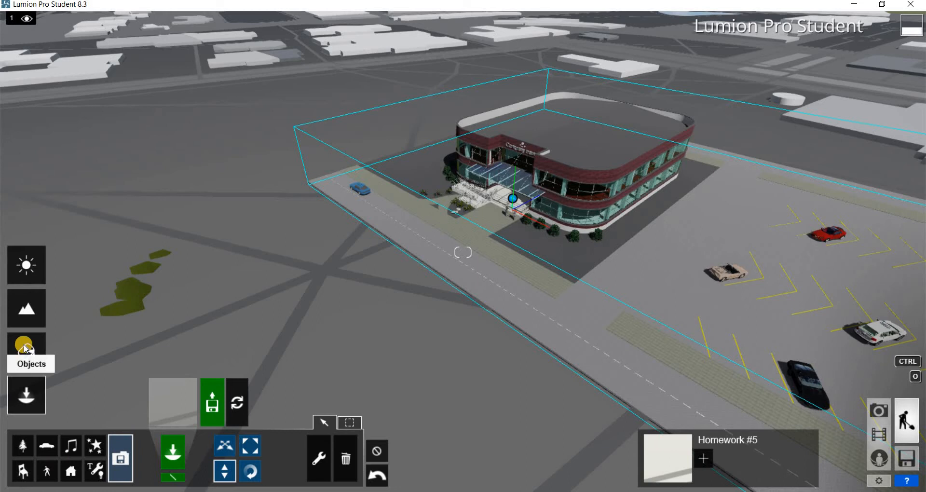
left_click(26, 308)
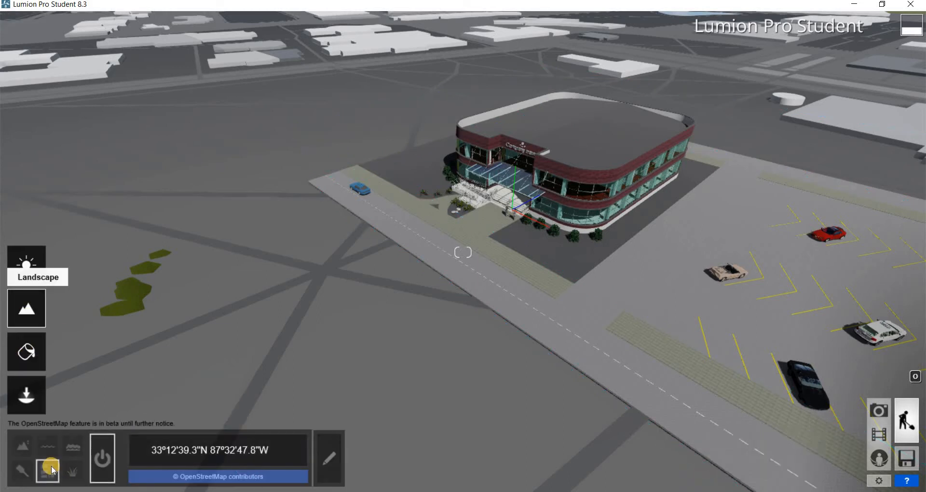
left_click(30, 446)
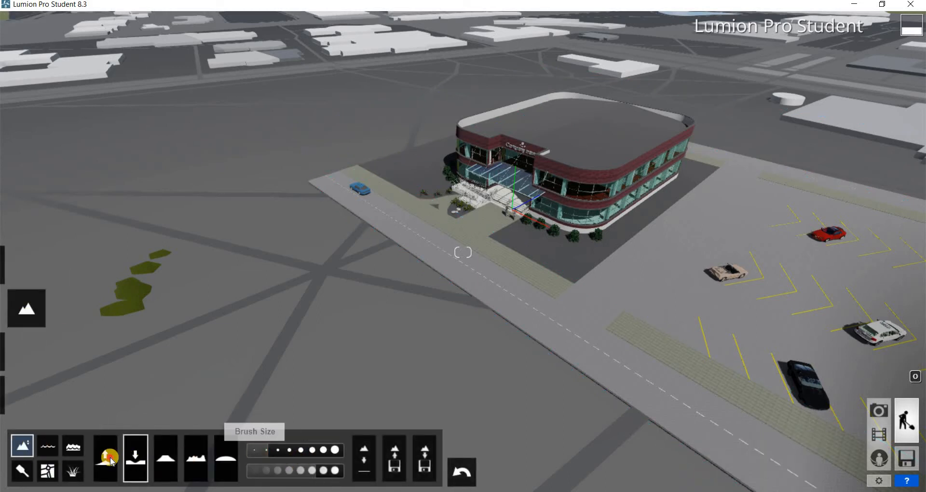
mouse_move(377, 312)
left_mouse_down()
mouse_move(372, 283)
mouse_move(350, 355)
mouse_move(310, 429)
left_mouse_up()
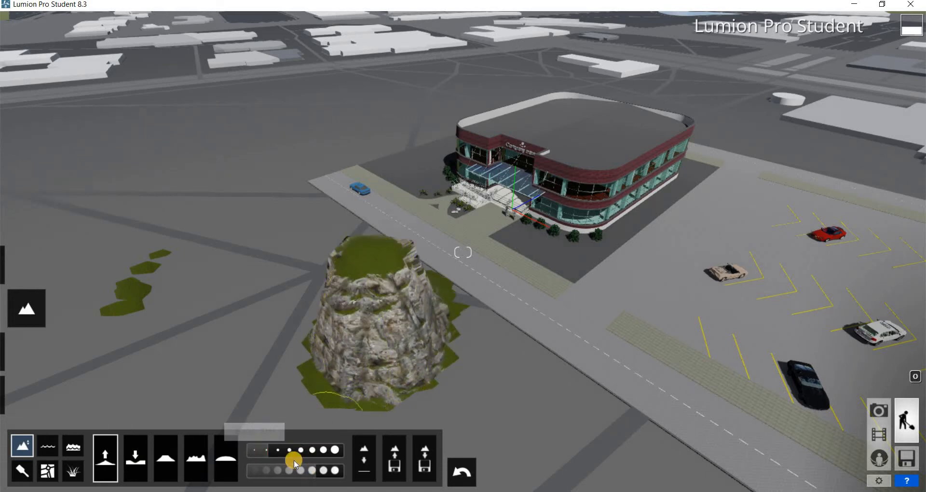
Step: Lower the rocky hill across the road back to ground level, adjusting the brush size and speed
left_click(135, 459)
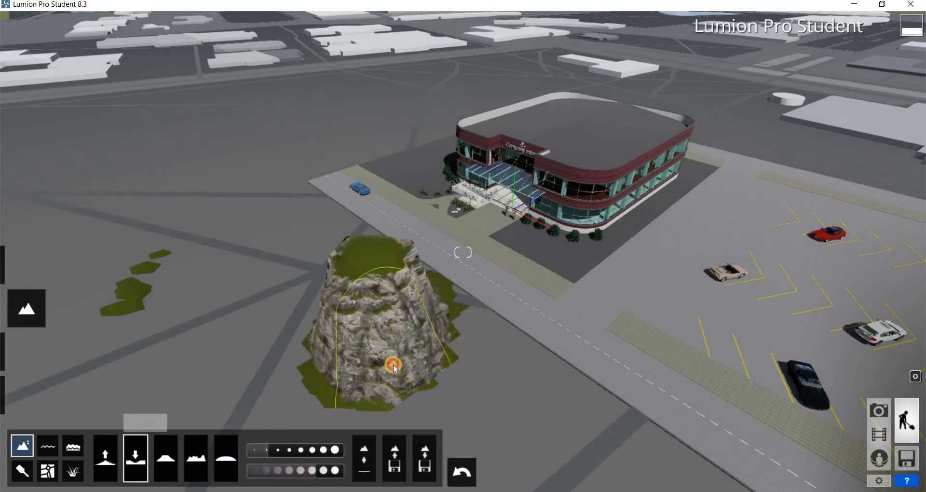
mouse_move(392, 364)
left_mouse_down()
mouse_move(380, 328)
mouse_move(389, 322)
mouse_move(373, 349)
mouse_move(353, 339)
left_mouse_up()
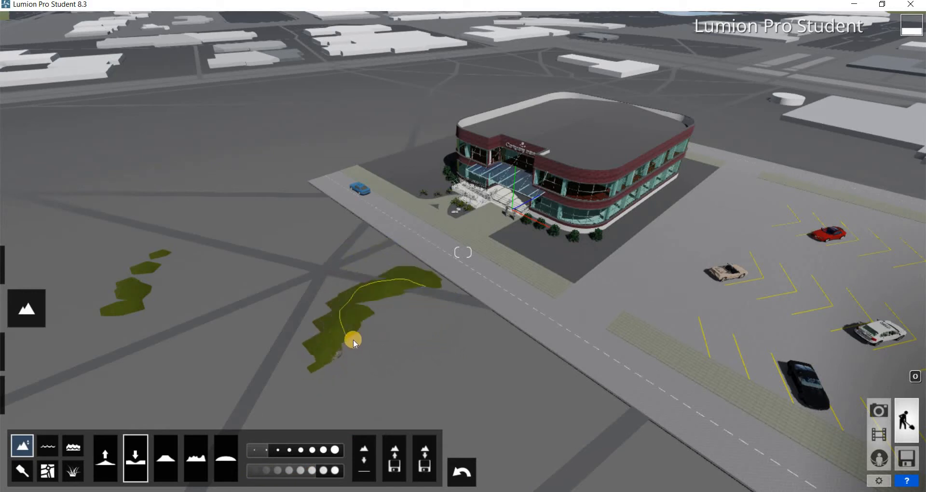
mouse_move(291, 475)
left_mouse_down()
mouse_move(275, 471)
mouse_move(336, 450)
left_mouse_up()
left_click_drag(387, 275, 352, 313)
Step: Raise the terrain across the whole building site with a very large brush and view its extent
left_click(108, 458)
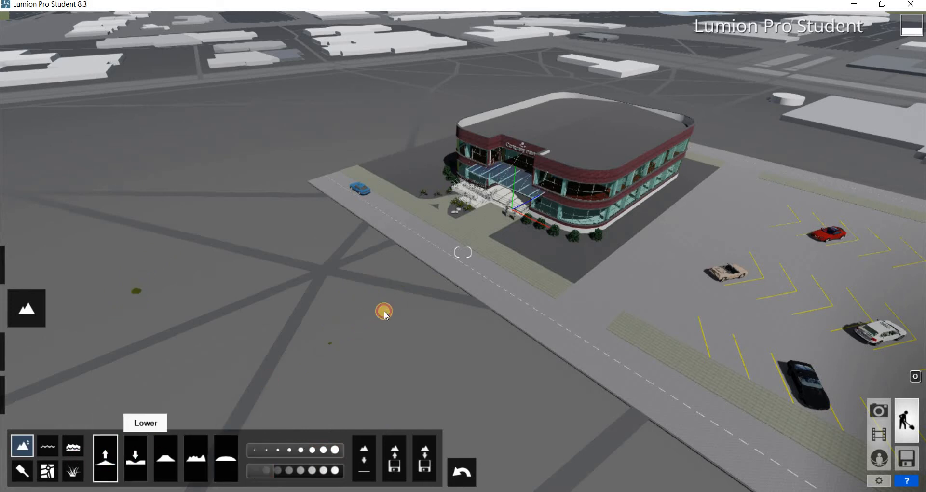
mouse_move(355, 268)
left_mouse_down()
mouse_move(300, 244)
mouse_move(310, 225)
mouse_move(500, 224)
left_mouse_up()
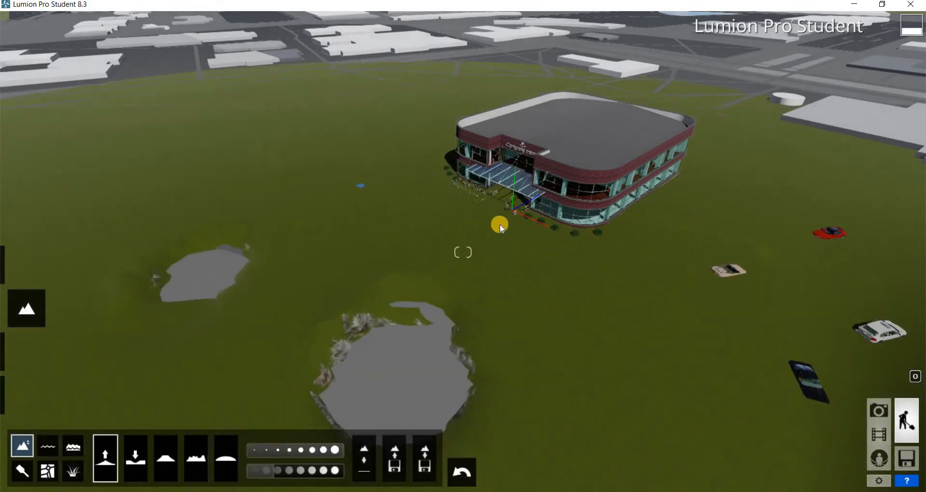
key("s")
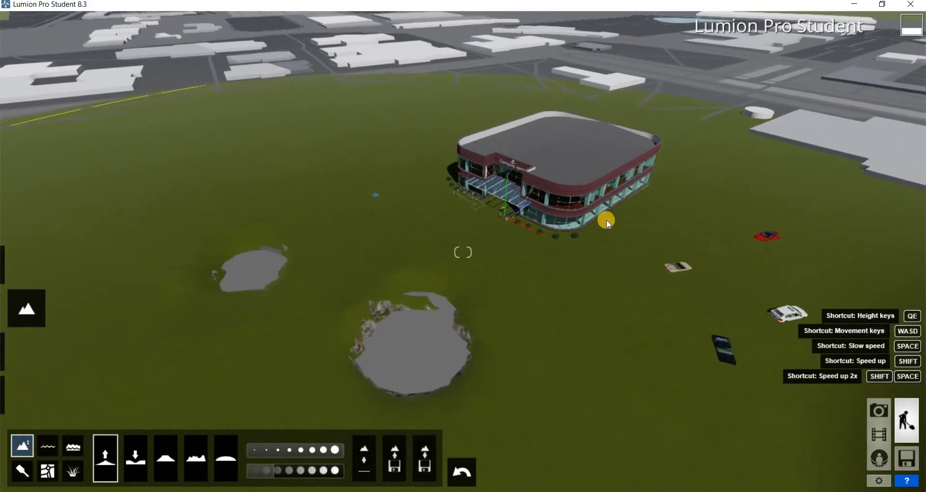
key("s")
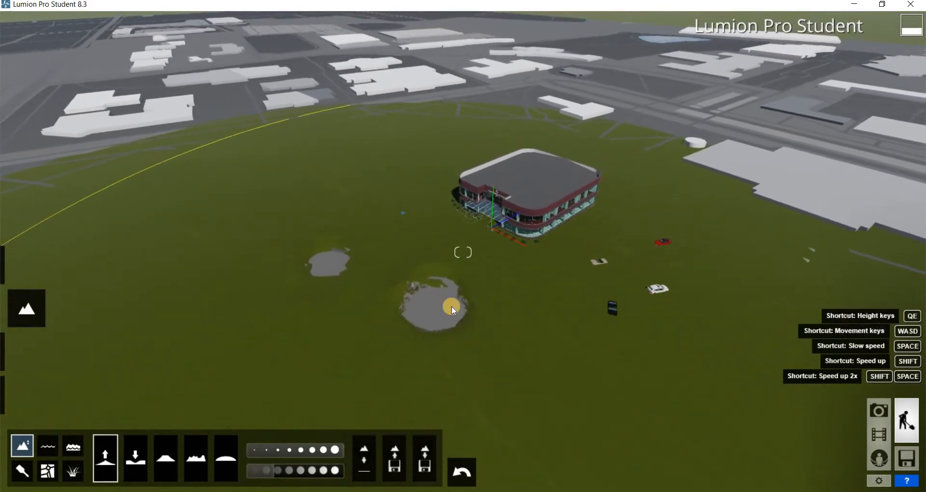
key("w")
Step: Lower the terrain around the building with the large brush until the road and parking lot are uncovered
mouse_move(321, 452)
left_mouse_down()
mouse_move(353, 454)
mouse_move(141, 456)
left_mouse_up()
left_click(142, 458)
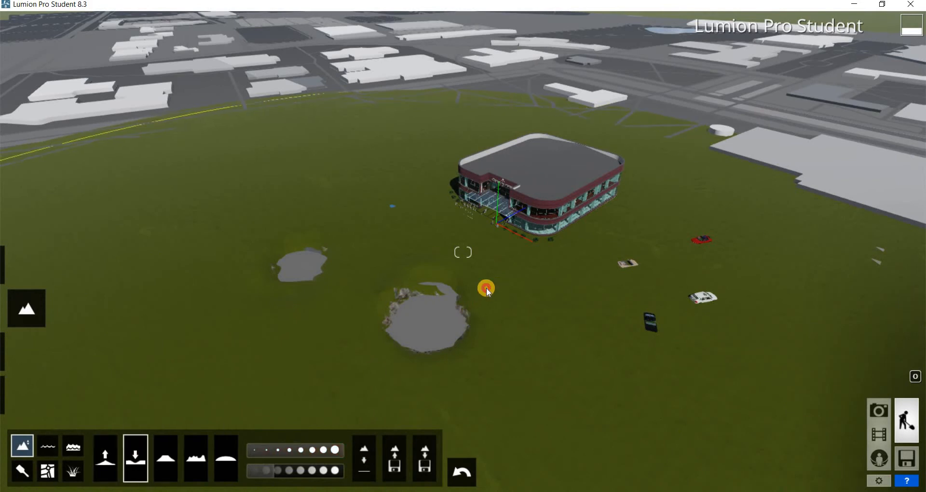
left_click(219, 279)
left_click_drag(99, 274, 219, 436)
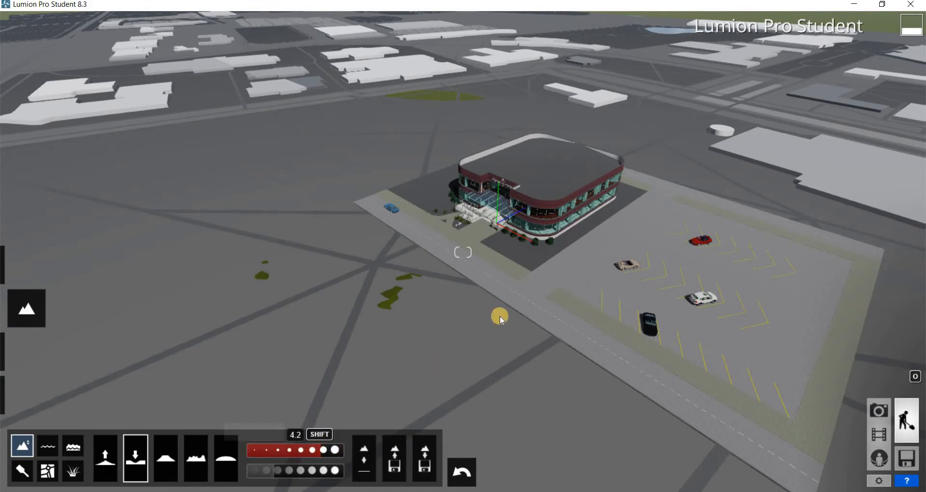
Step: Reduce the terrain brush size and raise low grassy mounds on the ground across the road from the building
left_click(291, 450)
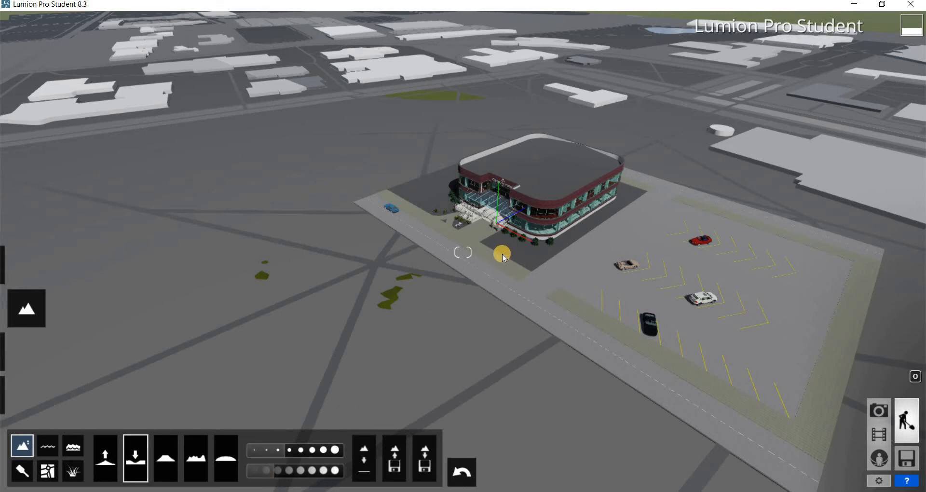
right_click_drag(502, 253, 540, 255)
key("s")
key("s")
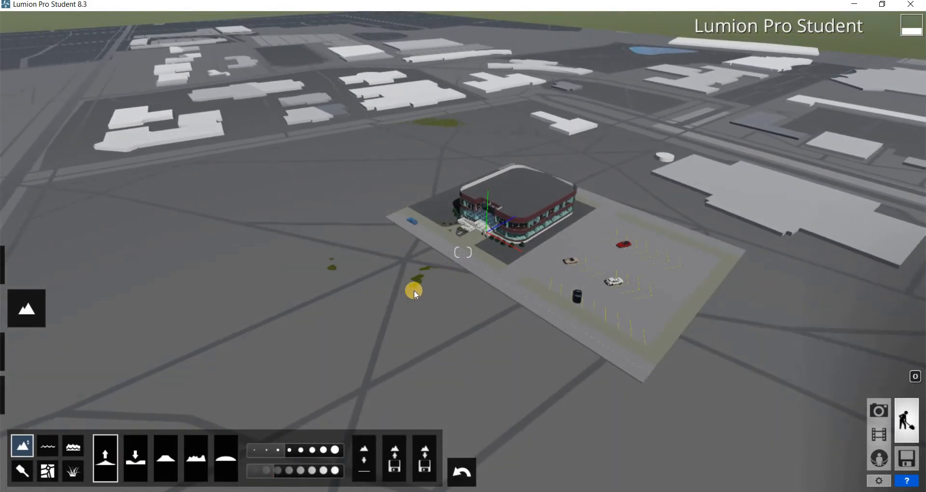
left_click_drag(396, 300, 451, 307)
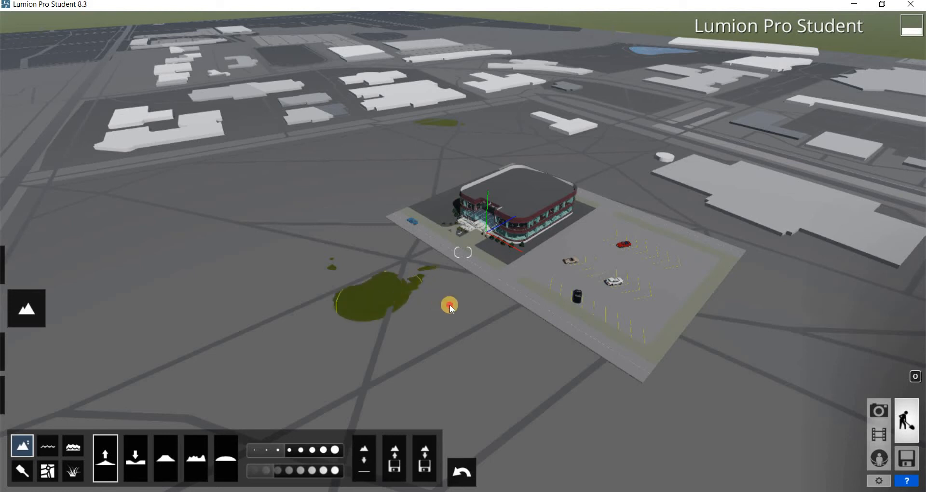
left_click_drag(520, 345, 465, 294)
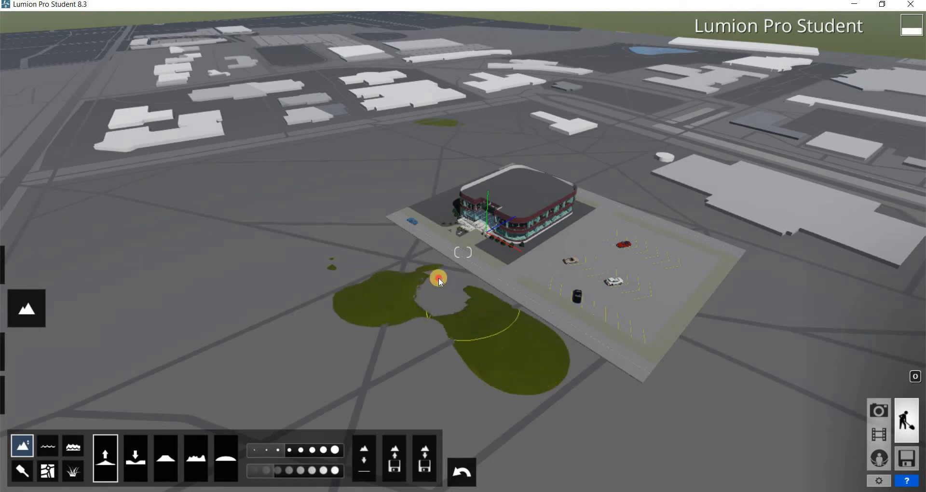
Step: Raise a grassy band of terrain around the building, road and parking lot, and inspect its edges up close
mouse_move(664, 388)
left_mouse_down()
mouse_move(712, 369)
mouse_move(753, 329)
mouse_move(771, 243)
mouse_move(720, 219)
left_mouse_up()
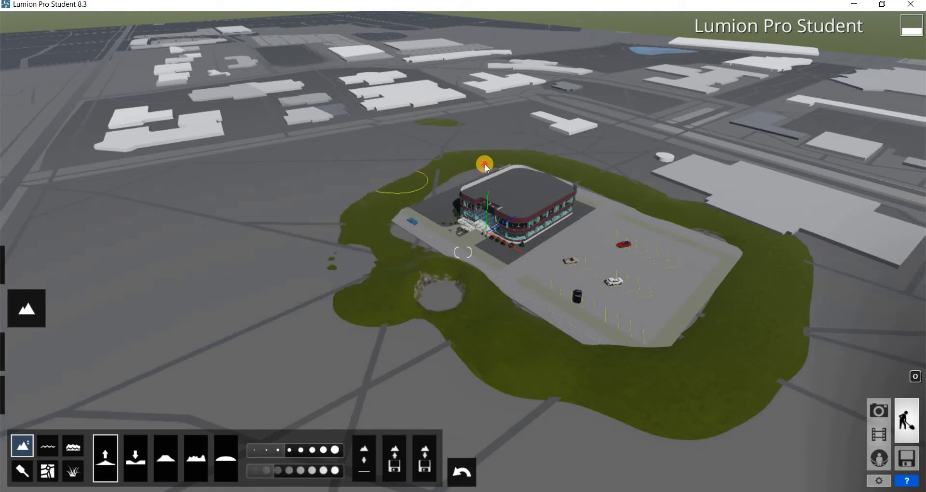
key("w")
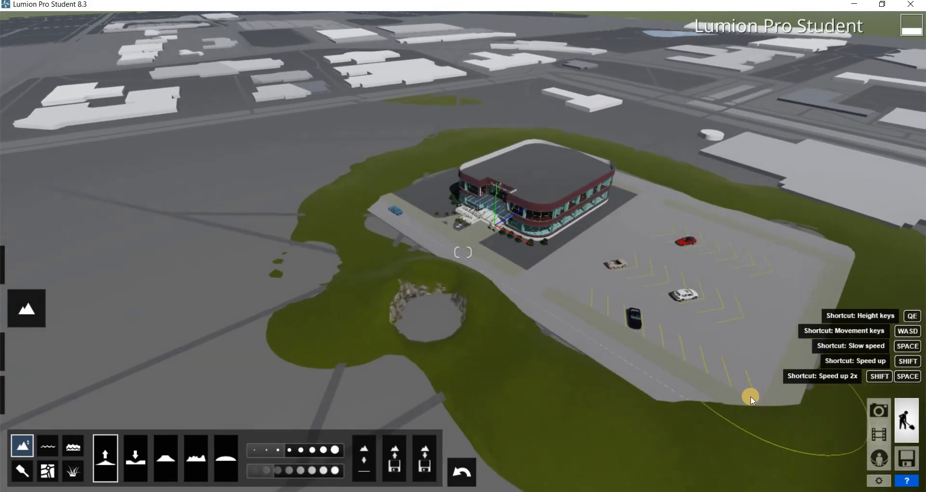
key("d")
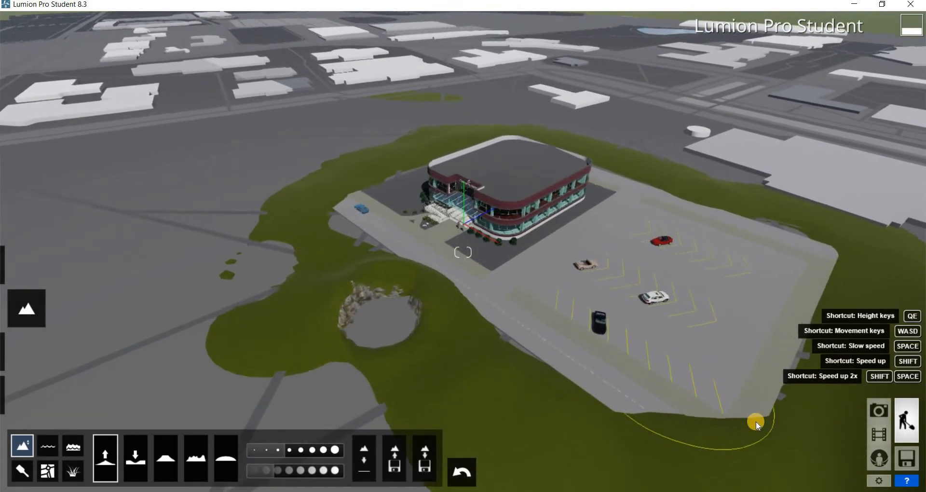
key("w")
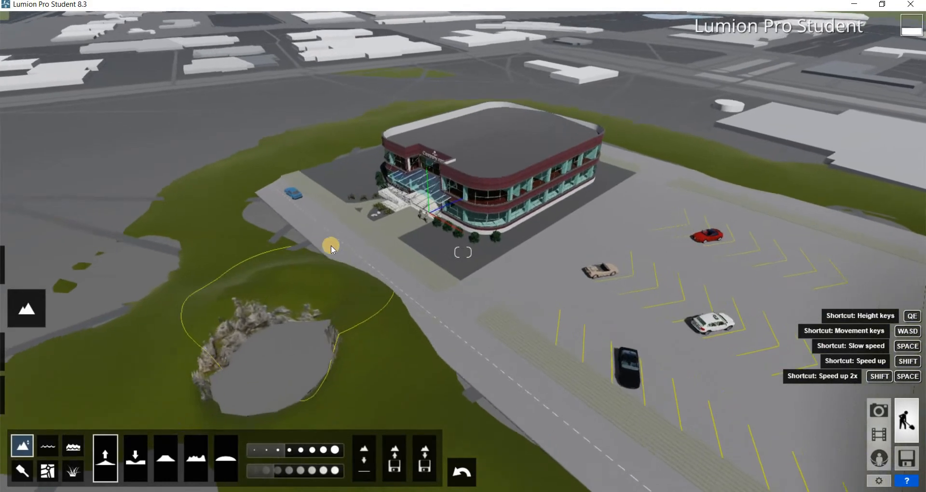
key("w")
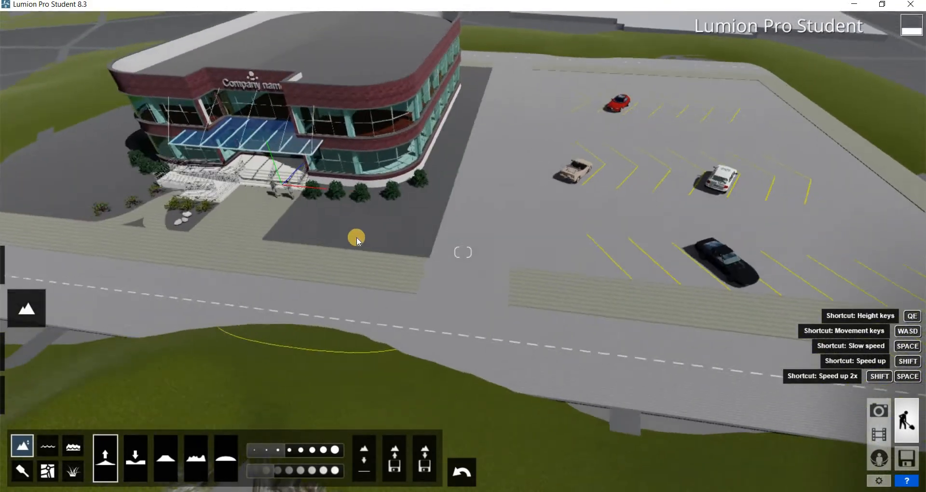
key("s")
key("a")
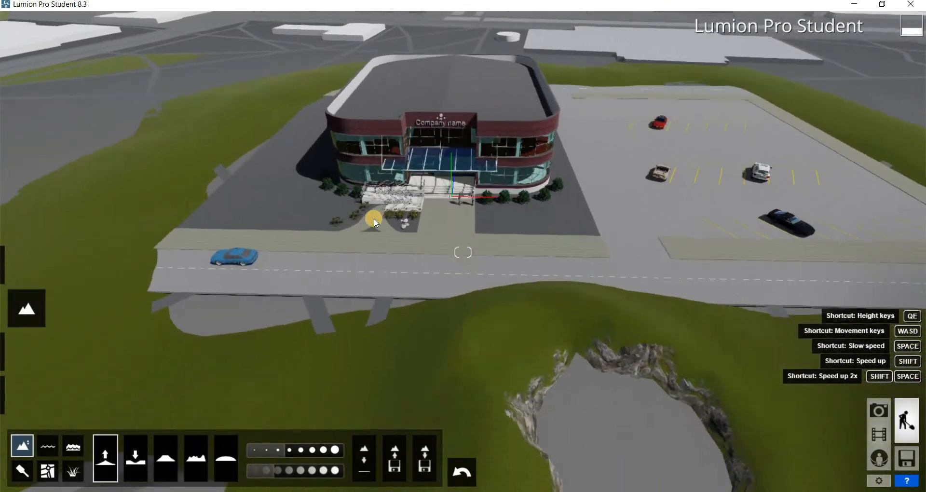
right_click_drag(374, 222, 290, 202)
key("w")
Step: Open the OpenStreetMap appearance settings and hide the map's roads
mouse_move(26, 309)
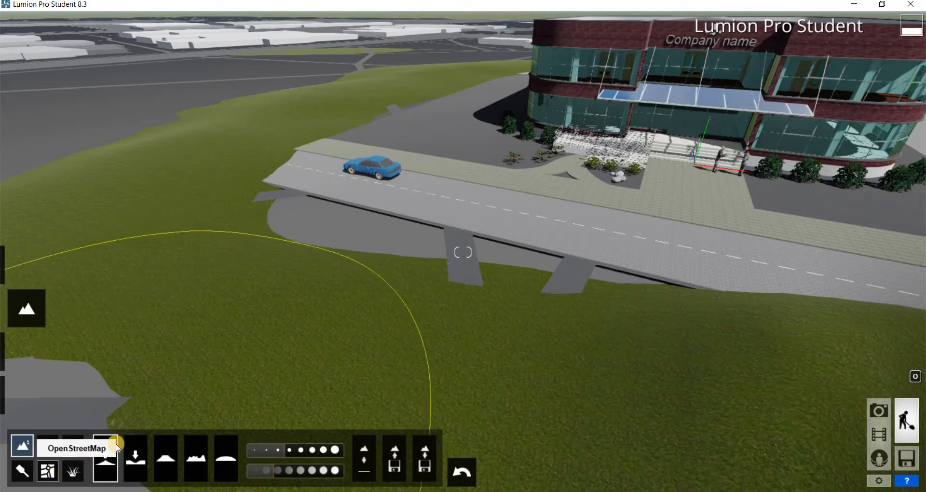
left_click(54, 473)
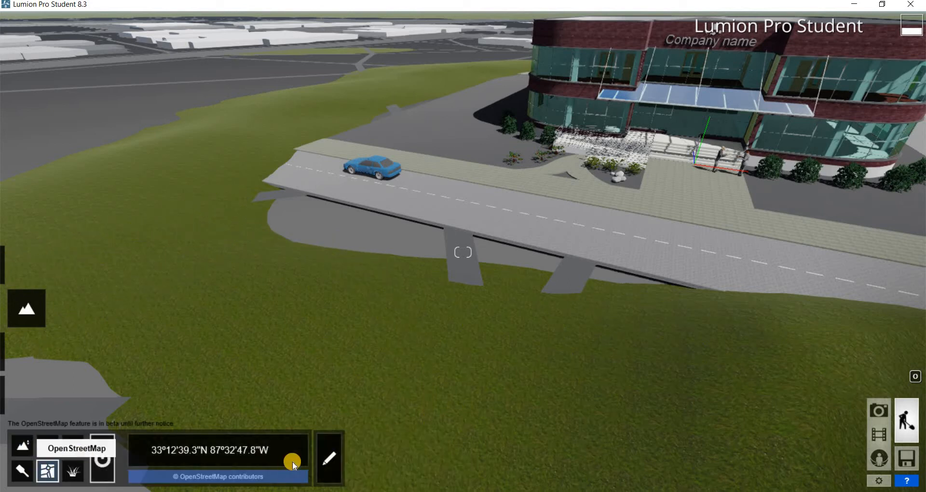
left_click(327, 470)
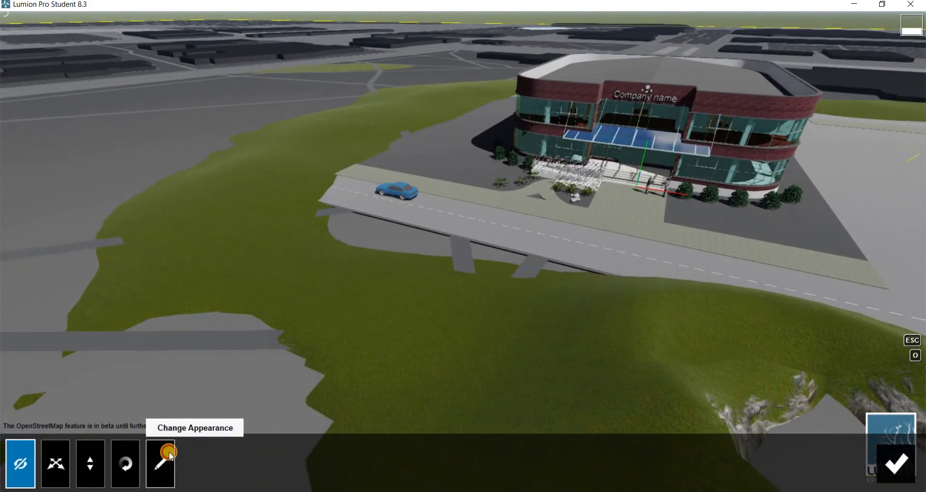
left_click(168, 456)
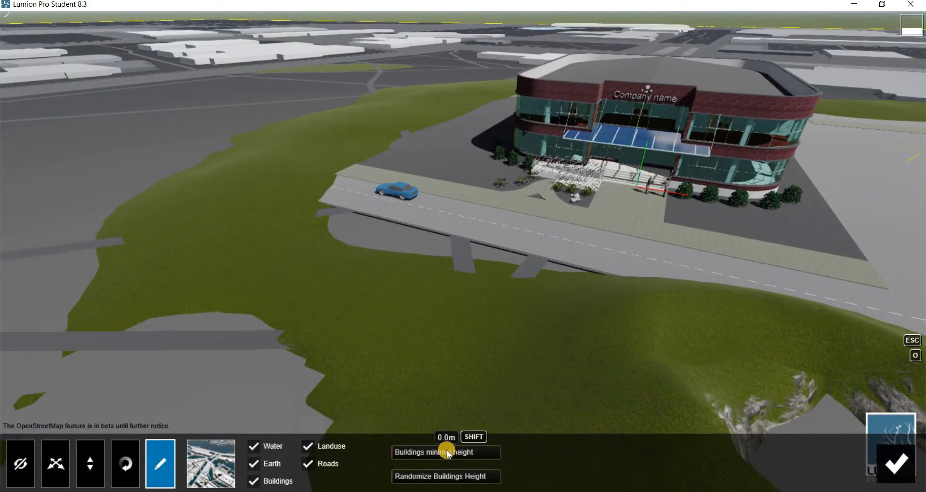
left_click(309, 464)
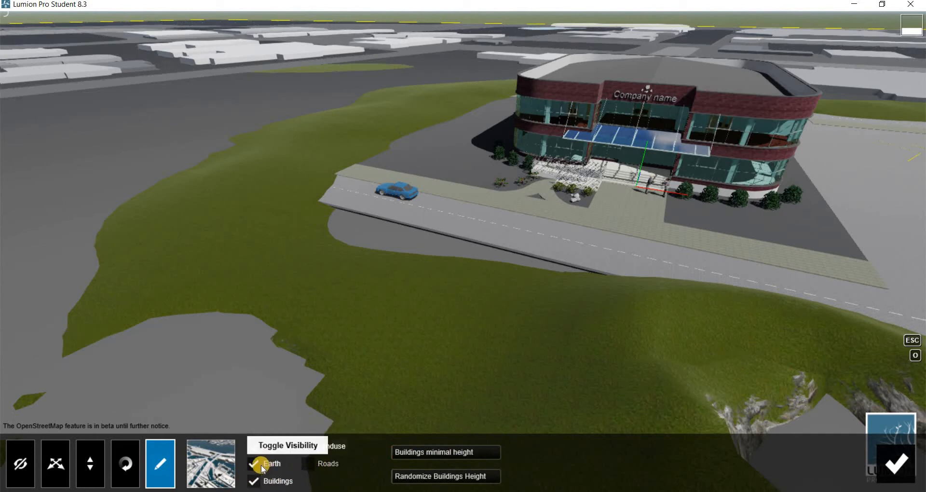
Step: Randomize the heights of the surrounding OpenStreetMap buildings and confirm the map's appearance
mouse_move(407, 452)
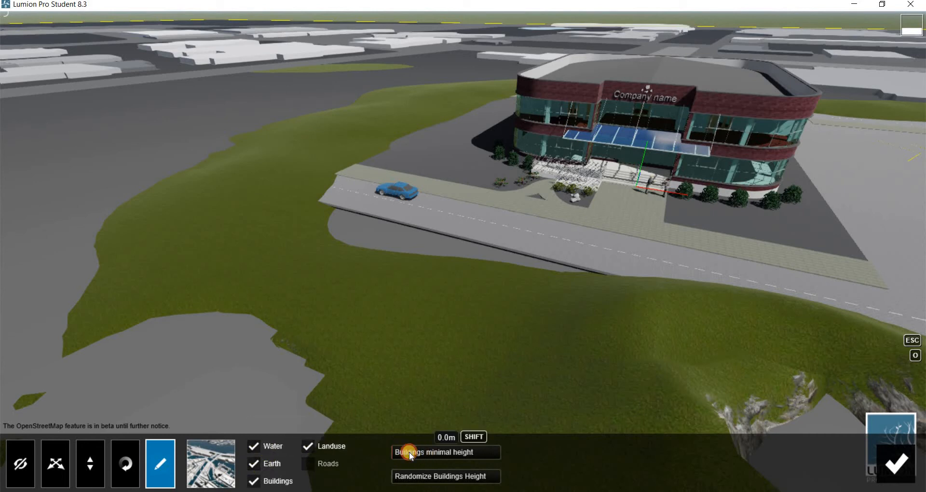
left_click_drag(409, 456, 467, 477)
mouse_move(410, 480)
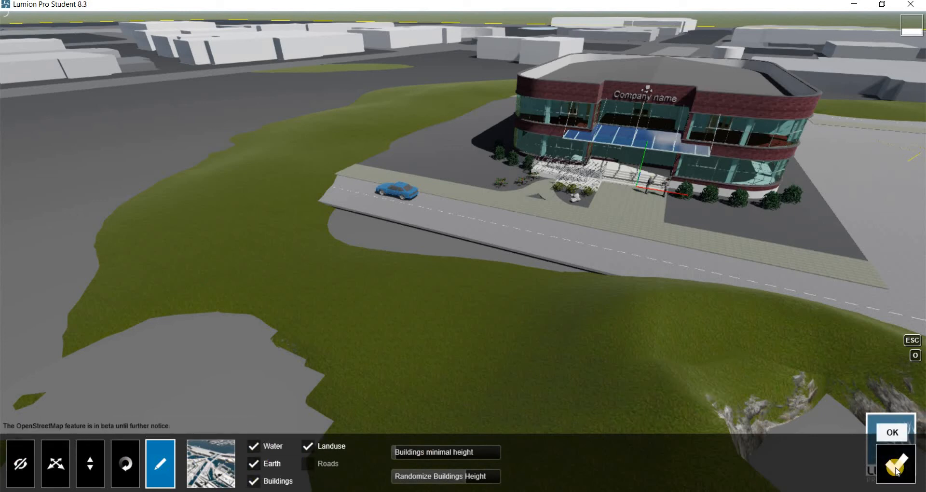
Step: Apply the custom Landscape material to the model's Grass surfaces around the building
left_click(20, 357)
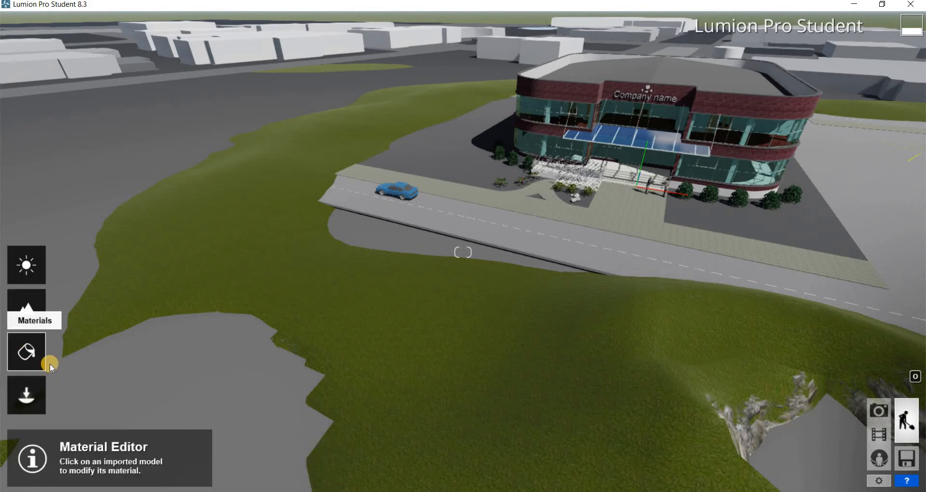
left_click(35, 357)
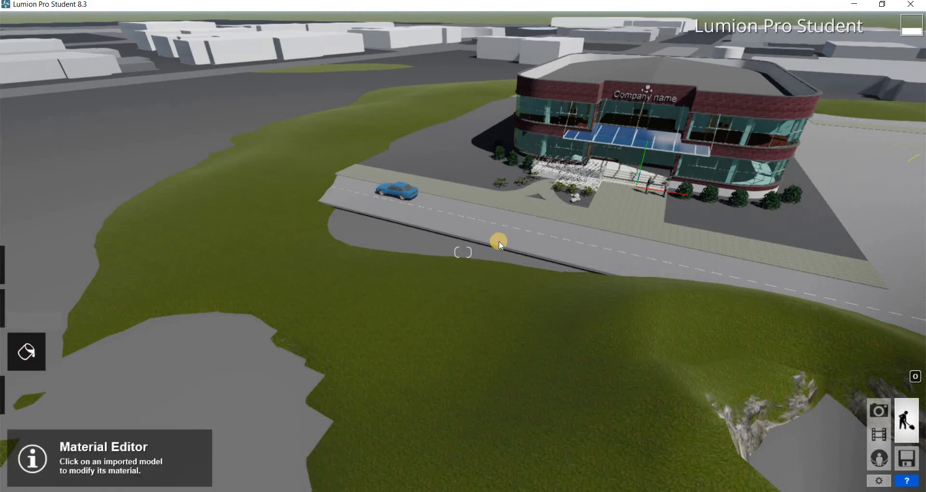
right_click_drag(540, 190, 501, 244)
key("w")
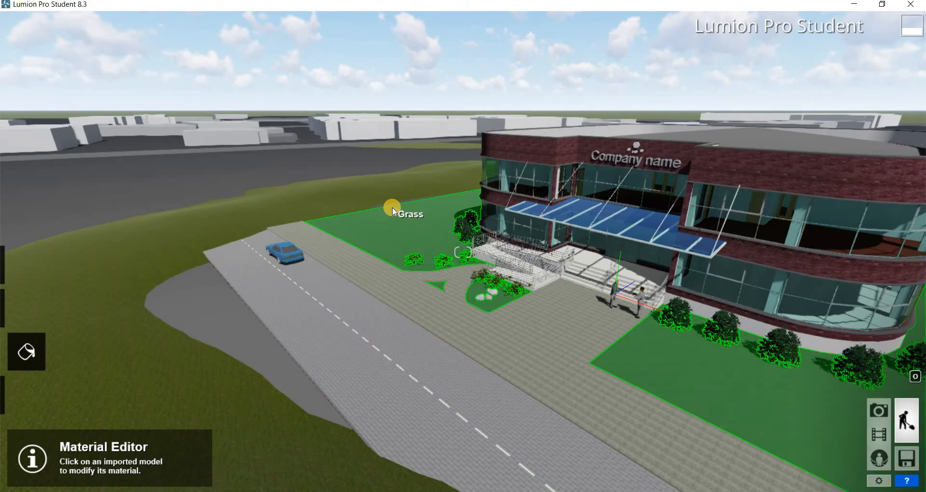
left_click(331, 287)
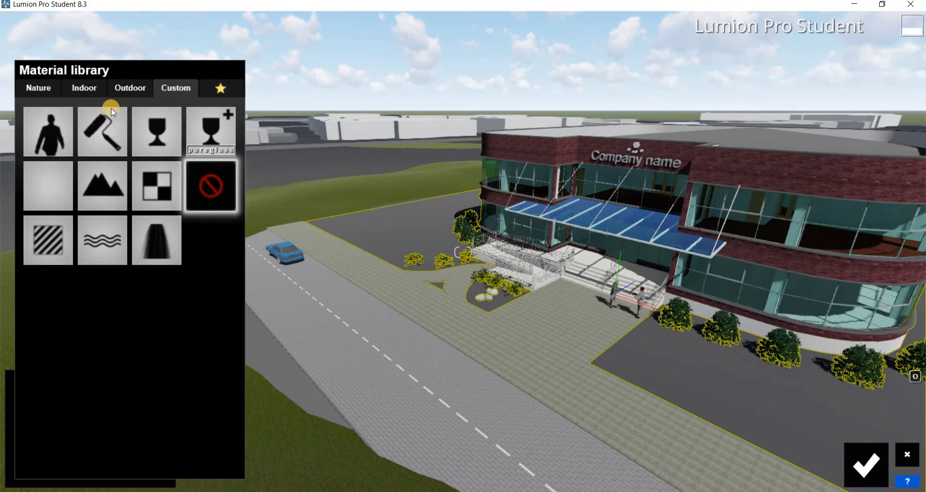
left_click(104, 186)
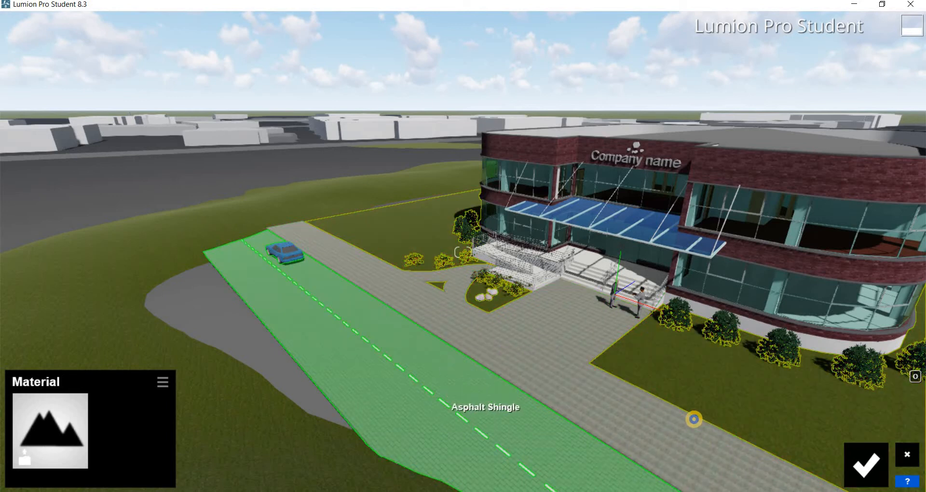
Step: Replace the Asphalt Shingle material of the road and parking lot with a dark outdoor asphalt and save the change
right_click_drag(725, 427, 401, 274)
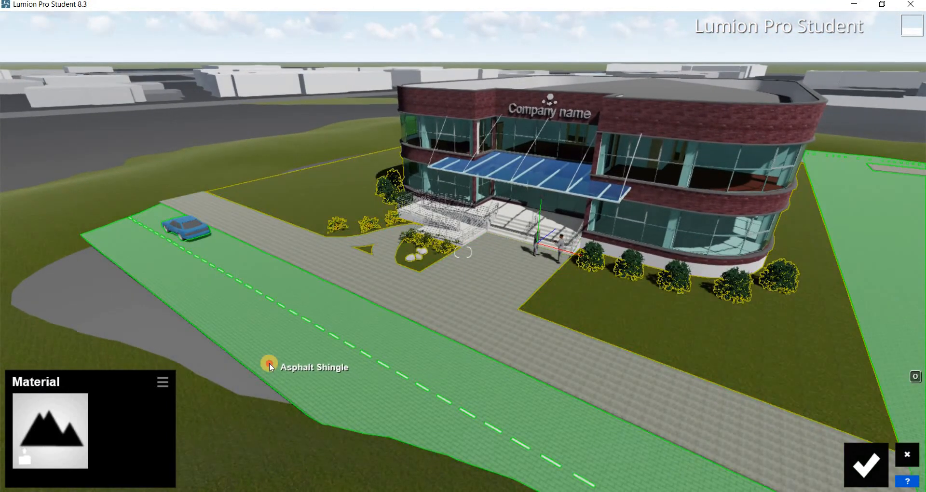
left_click(270, 363)
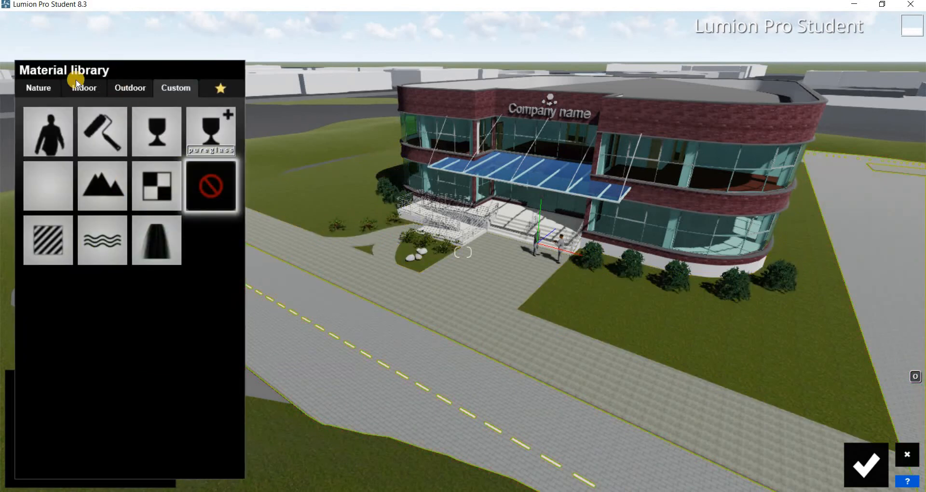
left_click(124, 91)
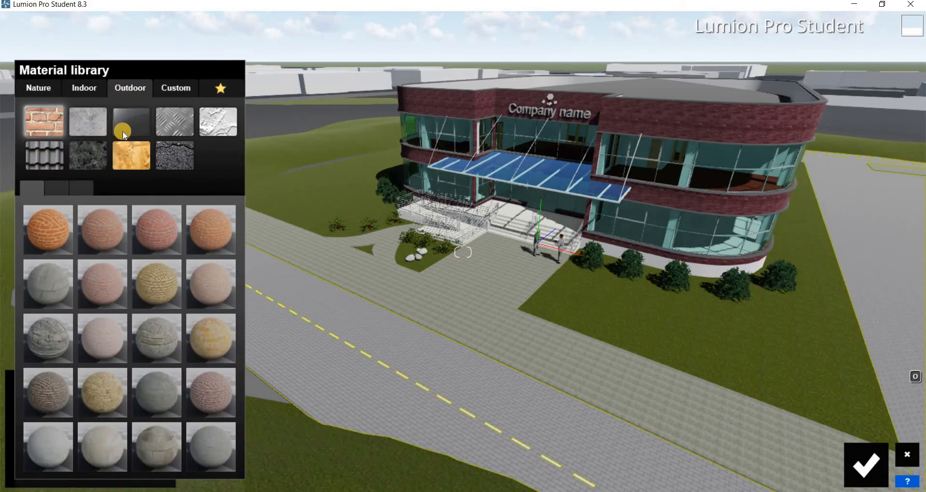
left_click(174, 170)
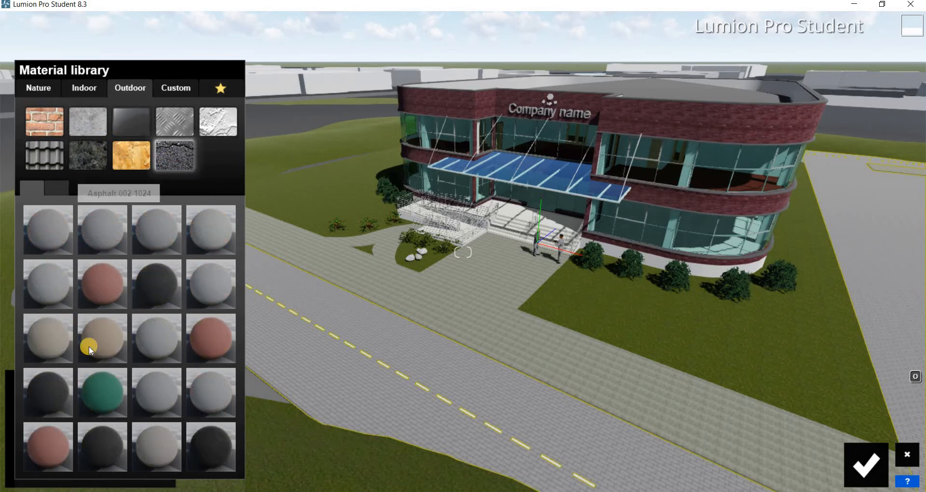
left_click(51, 401)
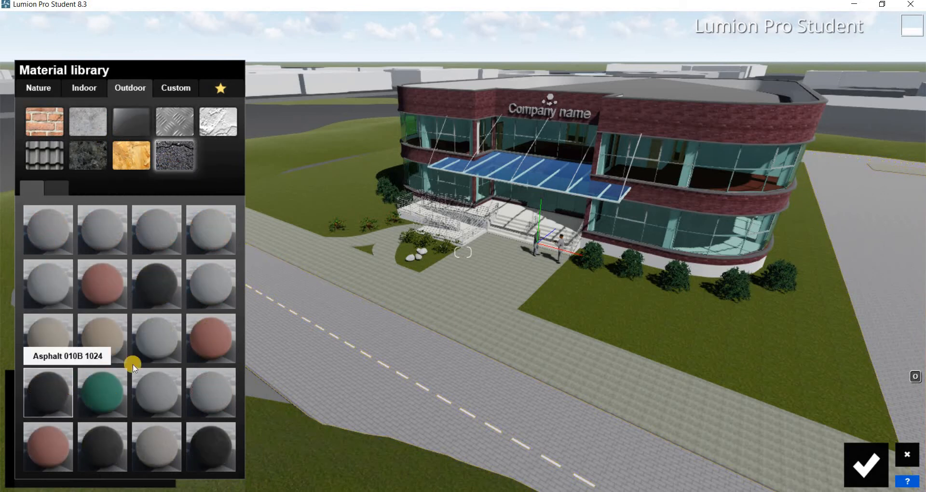
left_click(45, 234)
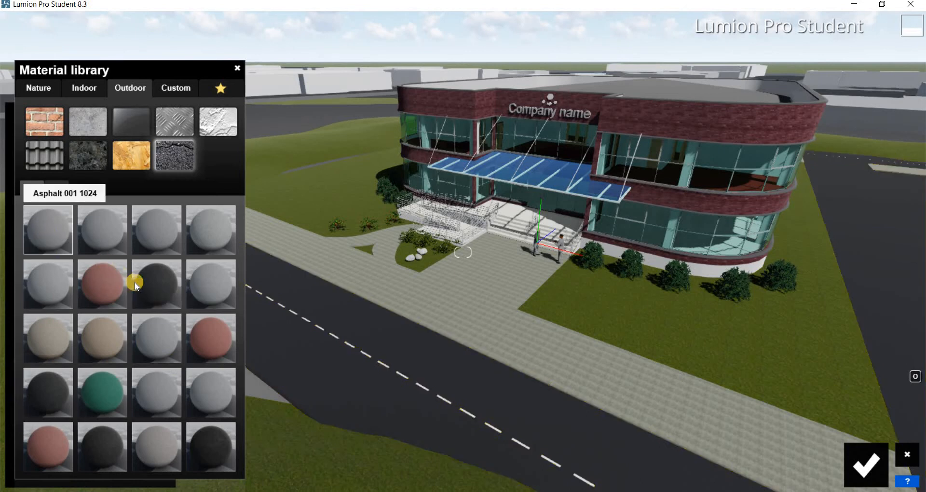
left_click(153, 285)
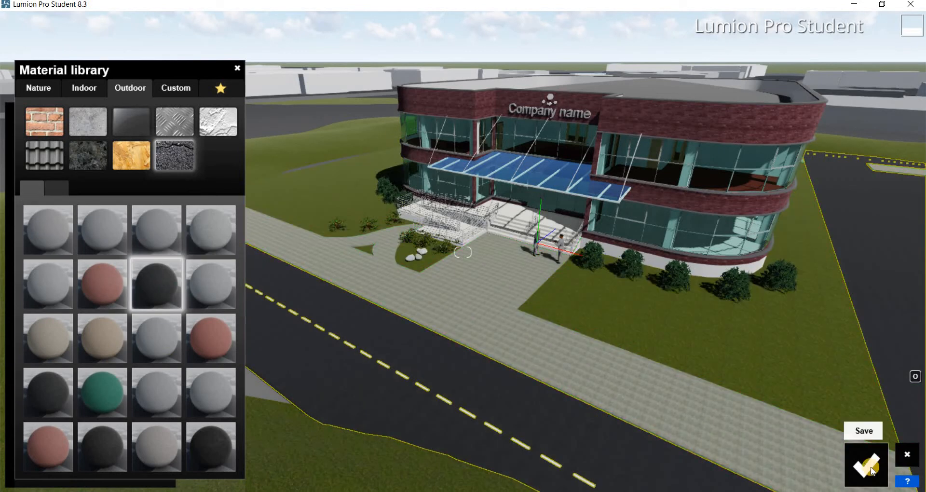
left_click(872, 467)
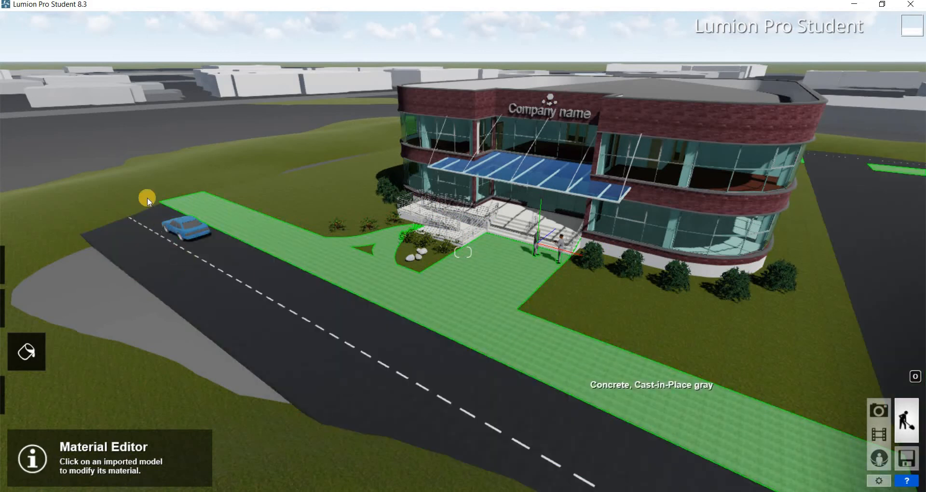
Step: Compare outdoor concretes on the Concrete, Cast-in-Place gray walkway, assign a mottled gray one and save the change
left_click(147, 198)
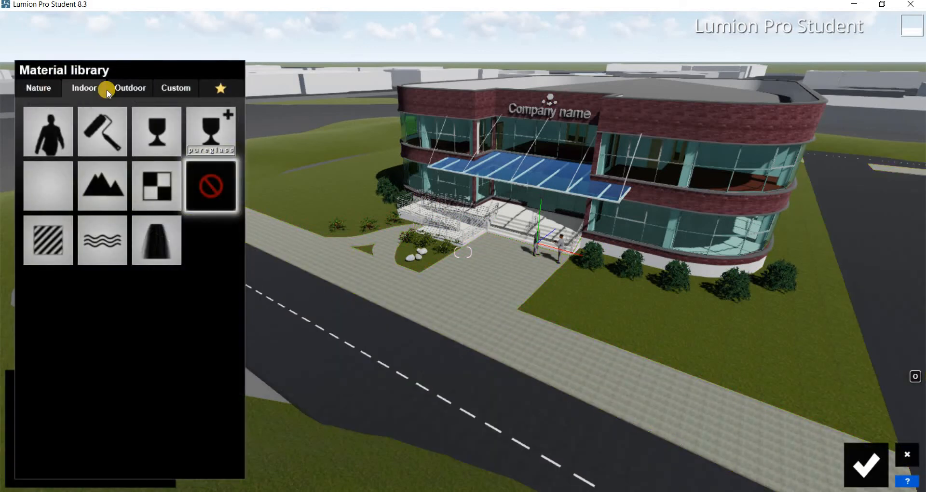
left_click(124, 90)
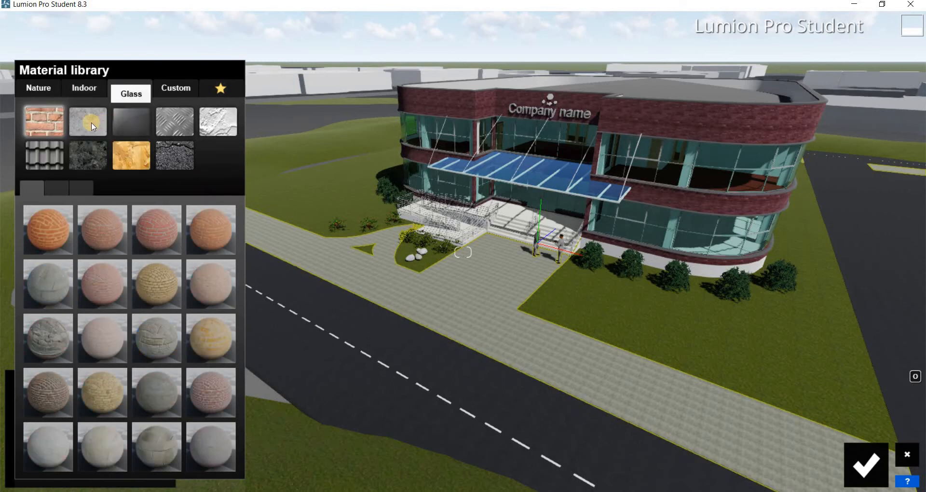
left_click(94, 127)
left_click(42, 231)
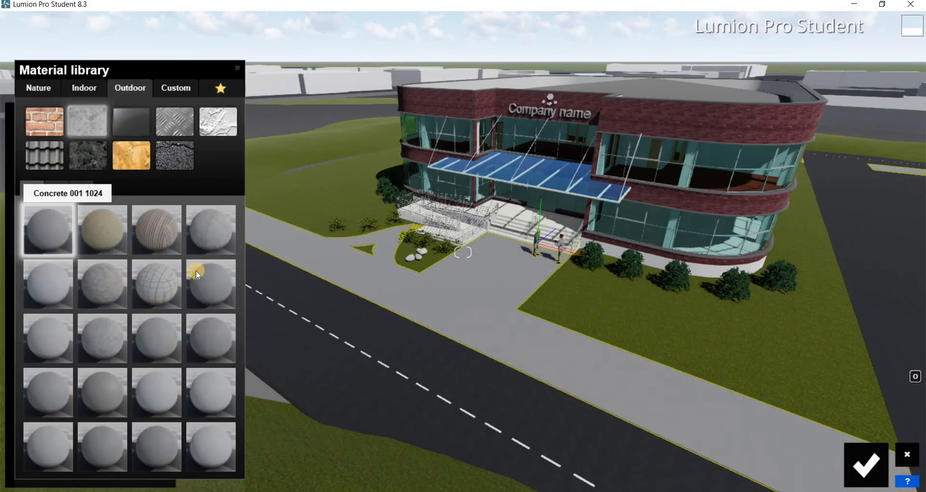
left_click(169, 284)
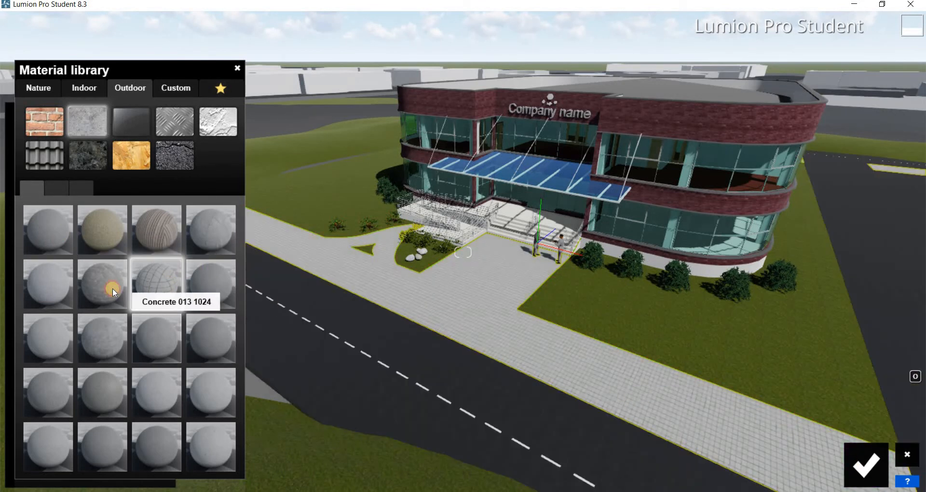
left_click(116, 290)
left_click(867, 465)
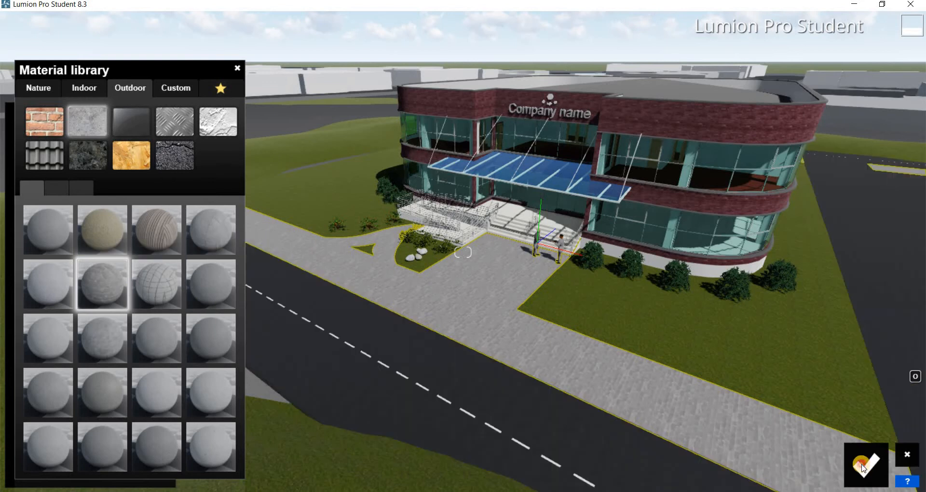
Step: Examine the new grass, asphalt and concrete materials around the building and parking lot from several viewpoints
right_click_drag(407, 208, 413, 222)
key("w")
key("s")
key("d")
key("s")
key("d")
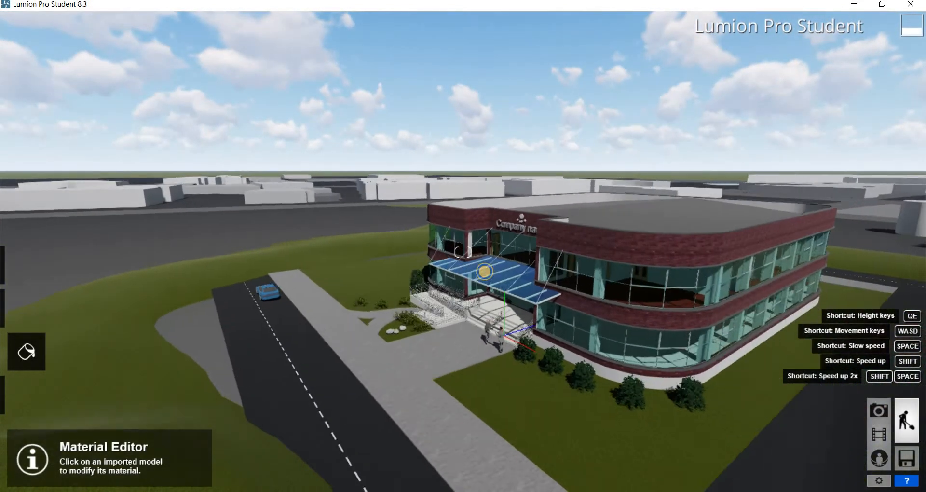
right_click_drag(481, 275, 487, 277)
key("a")
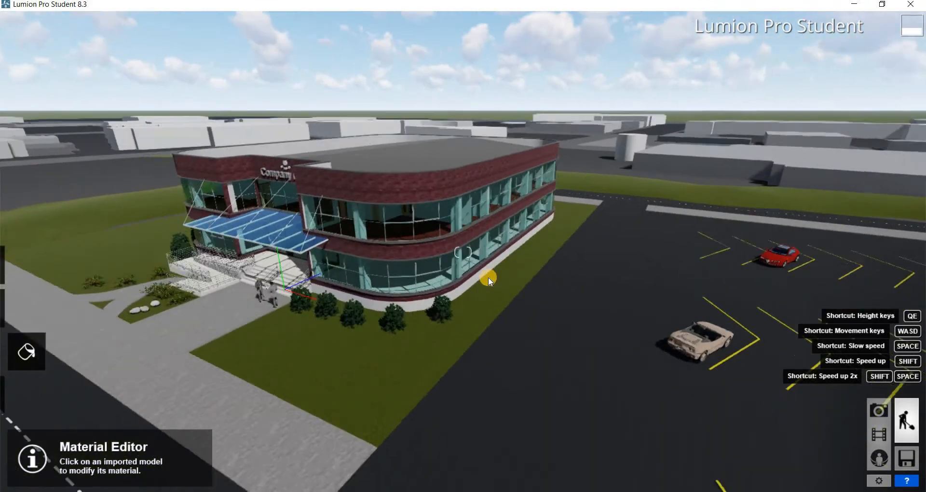
key("e")
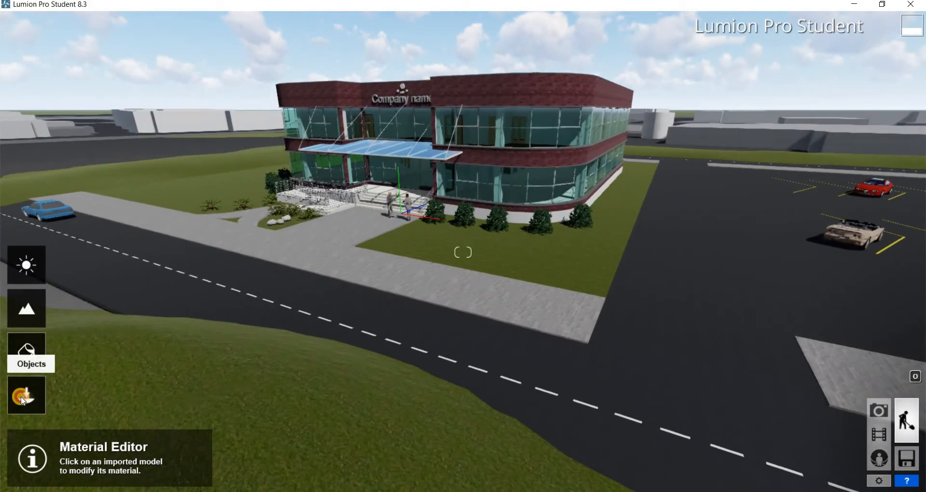
Step: Place a pink Japanese Spiraea flower bush from the Nature Library on the lawn in front of the building
left_click(22, 401)
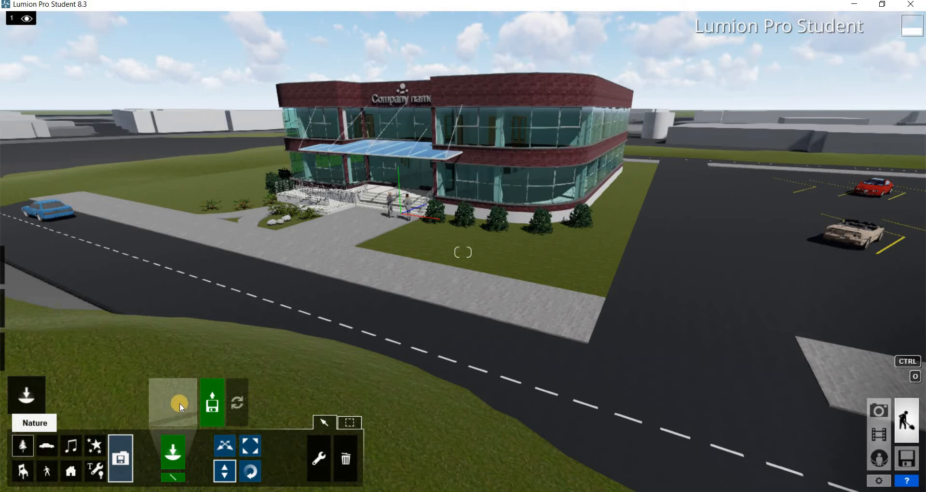
left_click(29, 448)
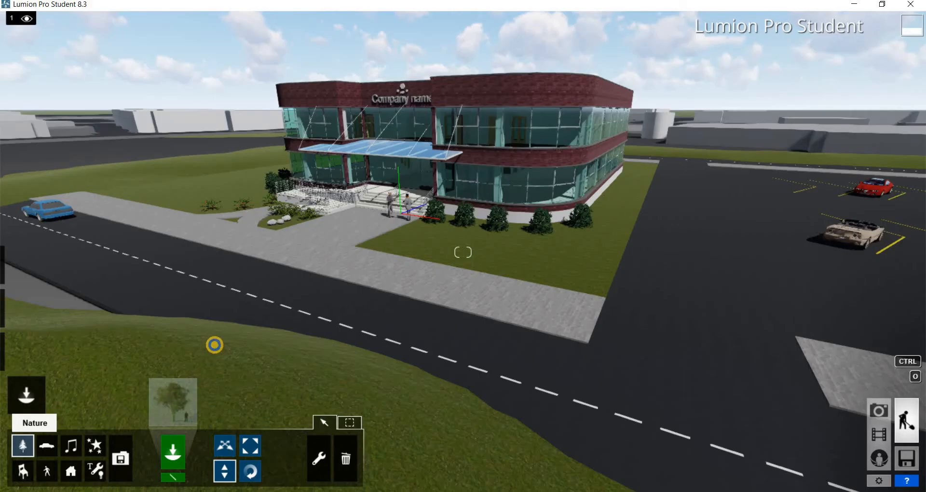
right_click_drag(215, 345, 318, 271)
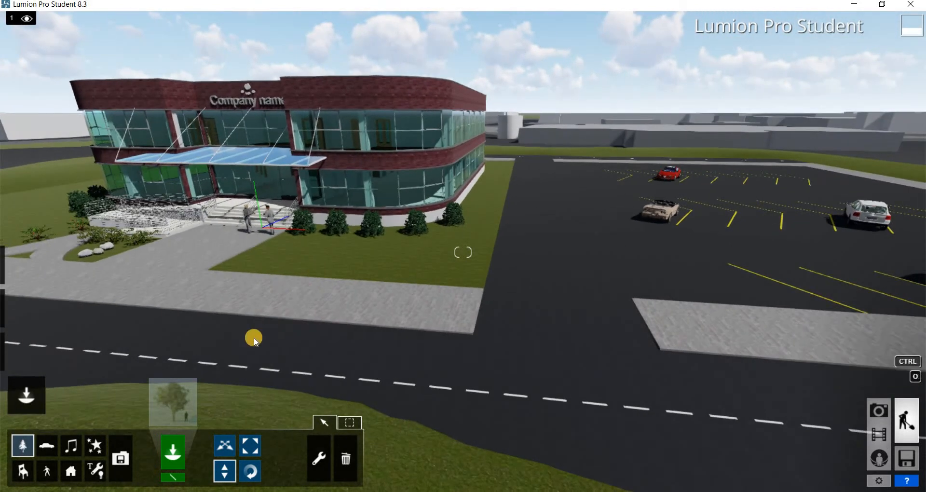
key("a")
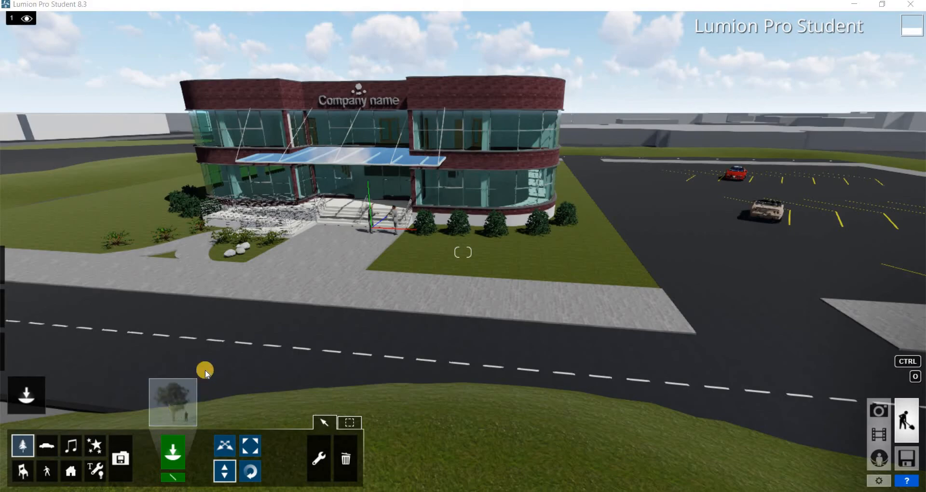
left_click(172, 401)
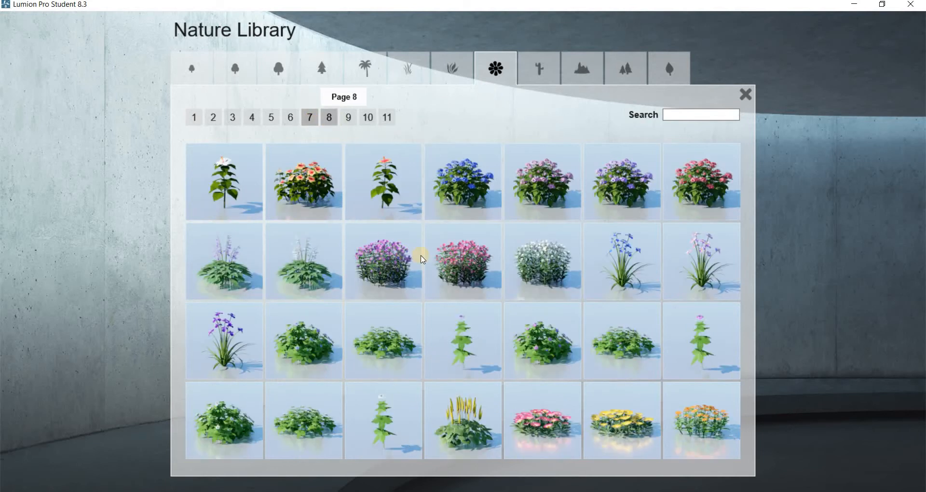
left_click(418, 274)
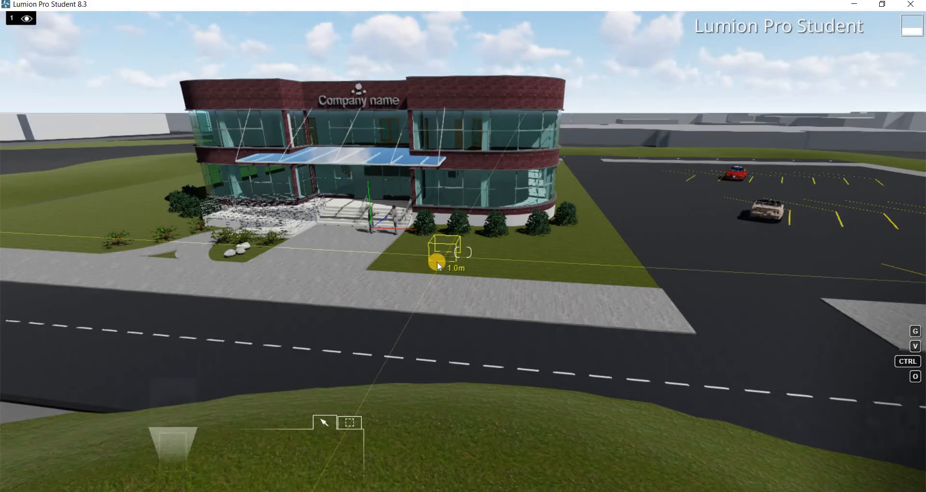
left_click(440, 256)
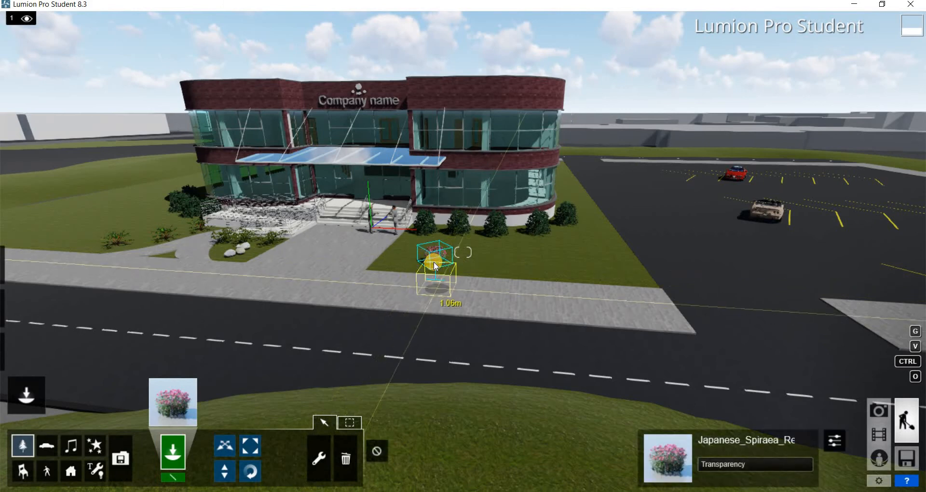
Step: Move the spiraea bush a short distance across the lawn toward the entrance walkway
scroll(433, 262, "up", 6)
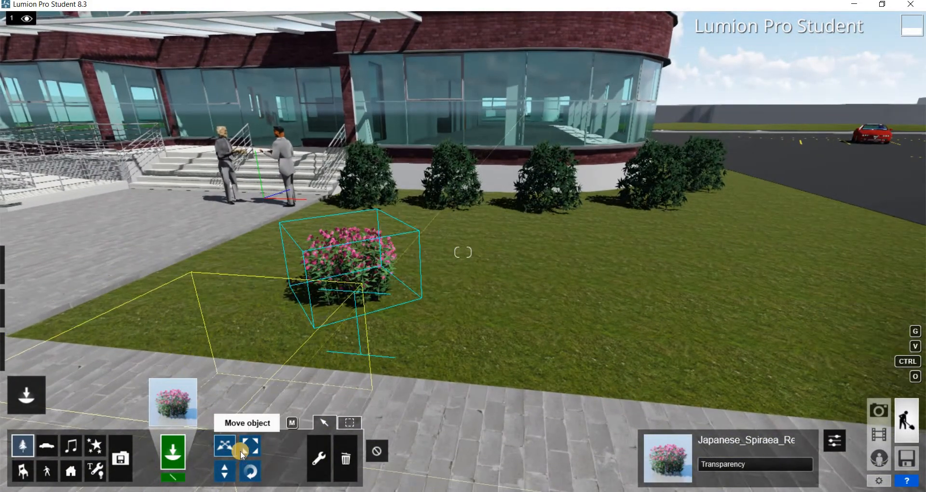
left_click(227, 448)
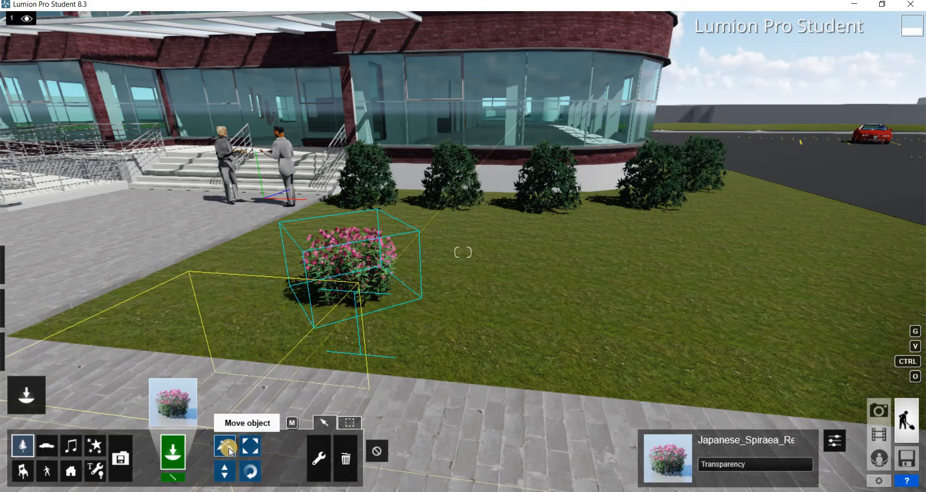
left_click(355, 294)
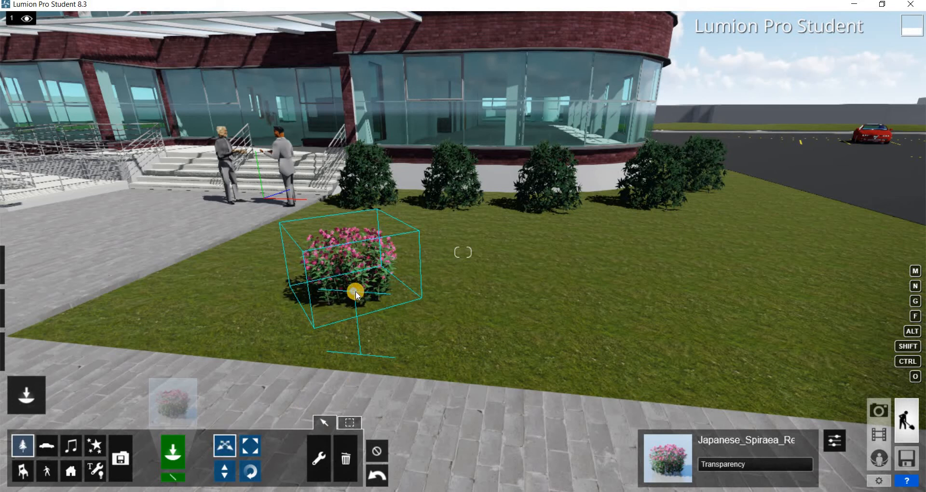
left_click_drag(399, 297, 326, 301)
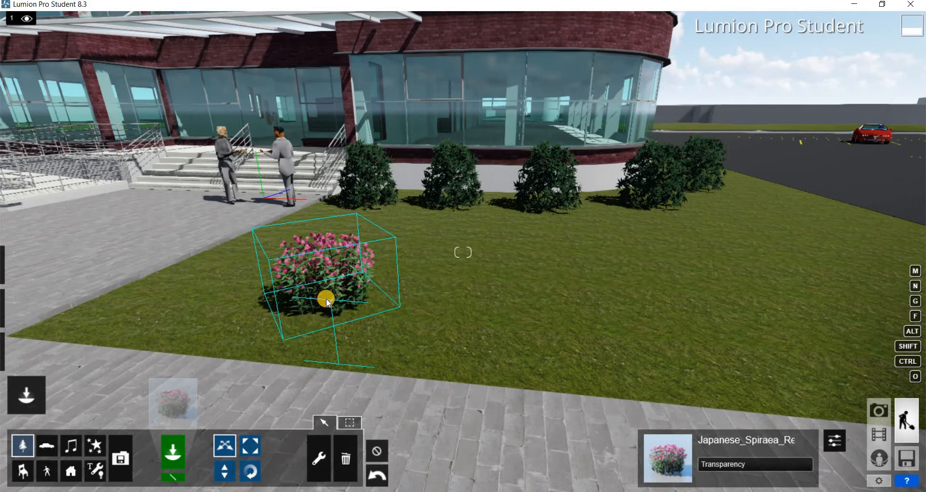
Step: Try height, size and rotation adjustments on the spiraea bush, enlarging it, and delete it from the lawn
left_click(220, 480)
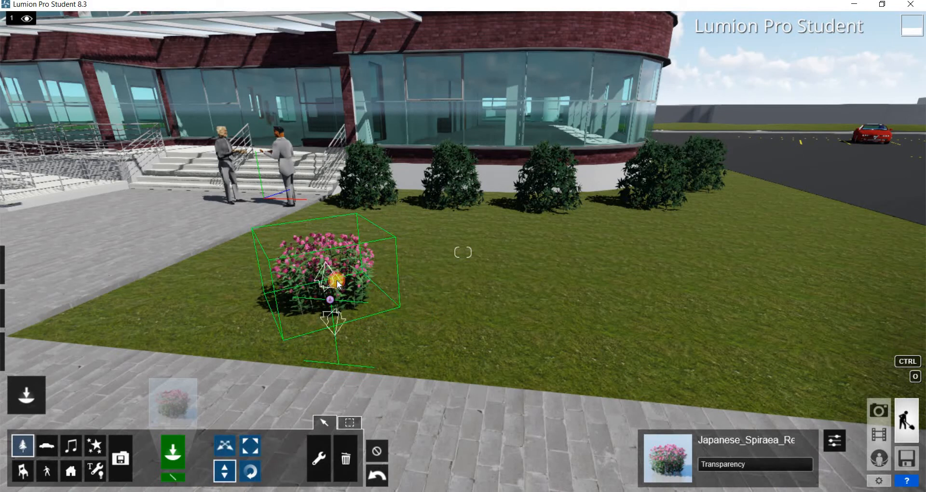
left_click_drag(336, 280, 406, 271)
left_click(252, 446)
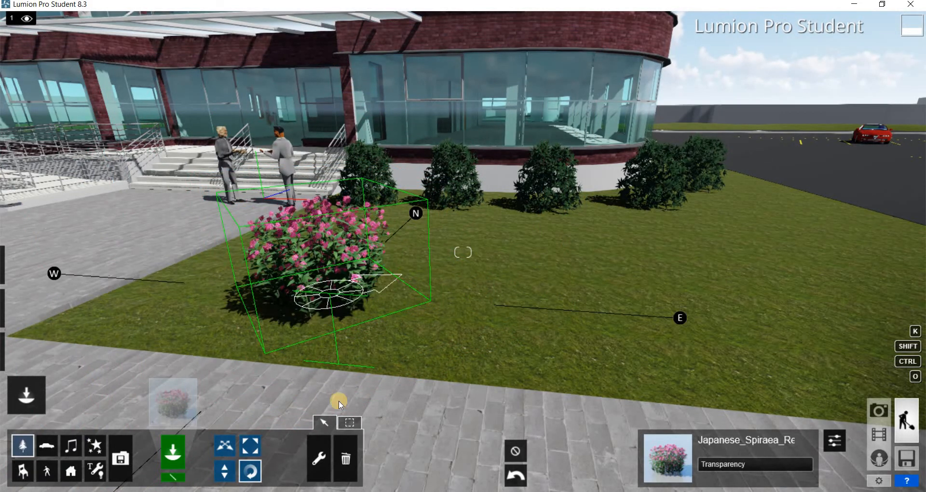
left_click(346, 469)
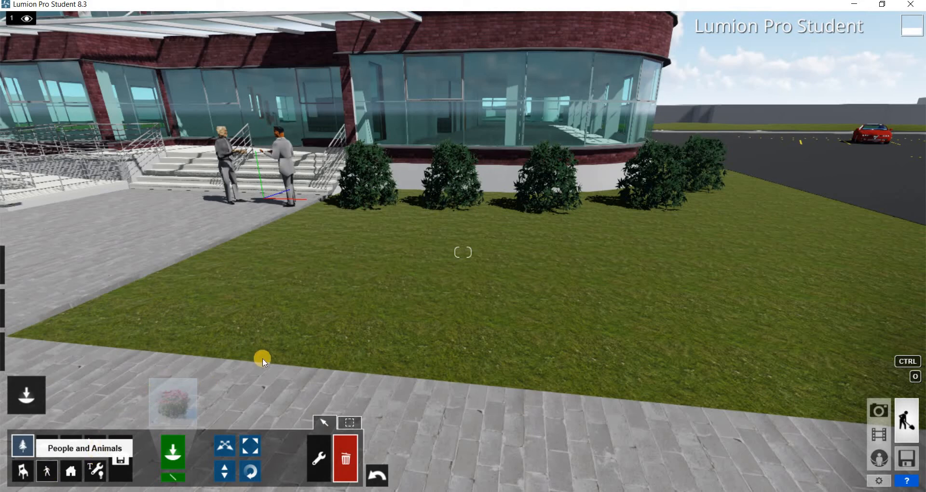
Step: Place a walking man on the sidewalk corner beside the parking lot entrance and rotate him to face along the sidewalk
key("s")
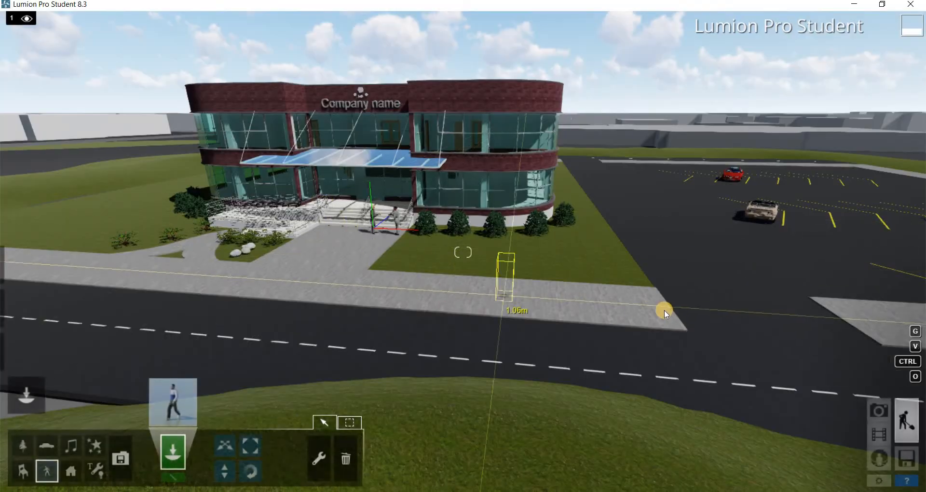
left_click(635, 310)
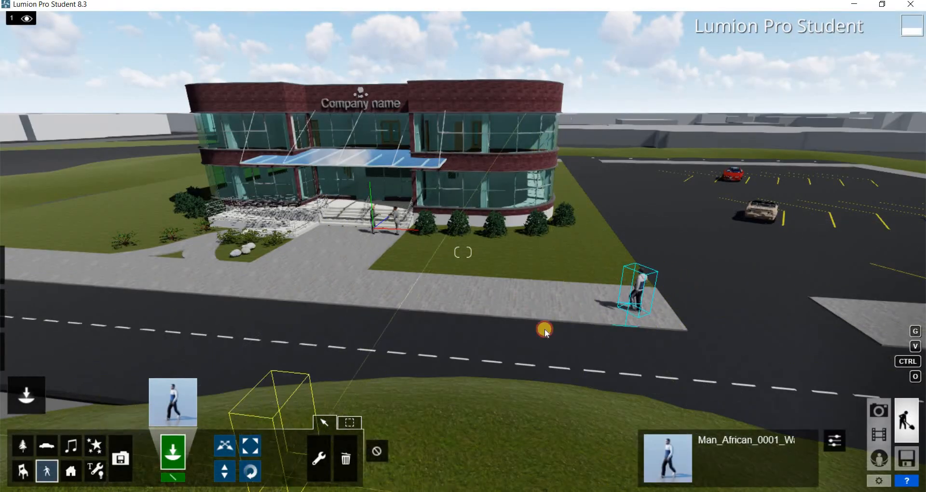
left_click(250, 471)
left_click_drag(637, 313, 373, 292)
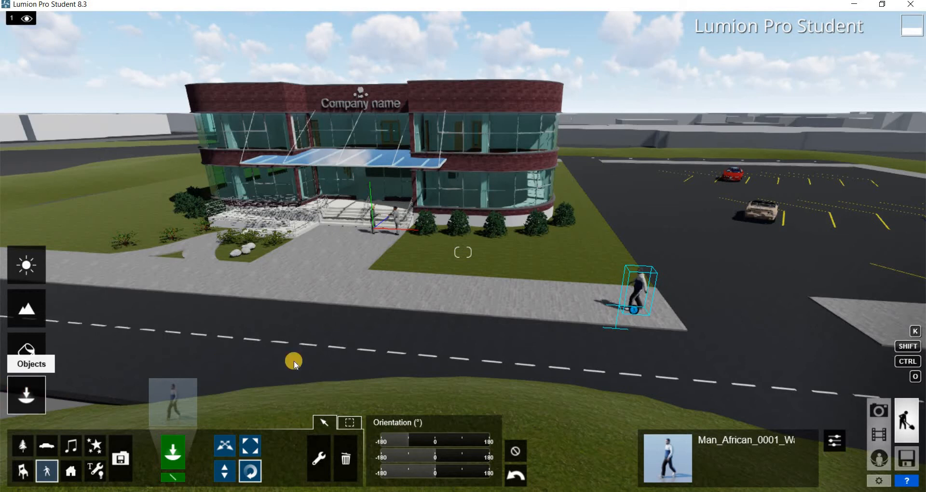
Step: In Photo mode, frame a frontal view of the building centred on its entrance steps and store the camera as the first photo
key("s")
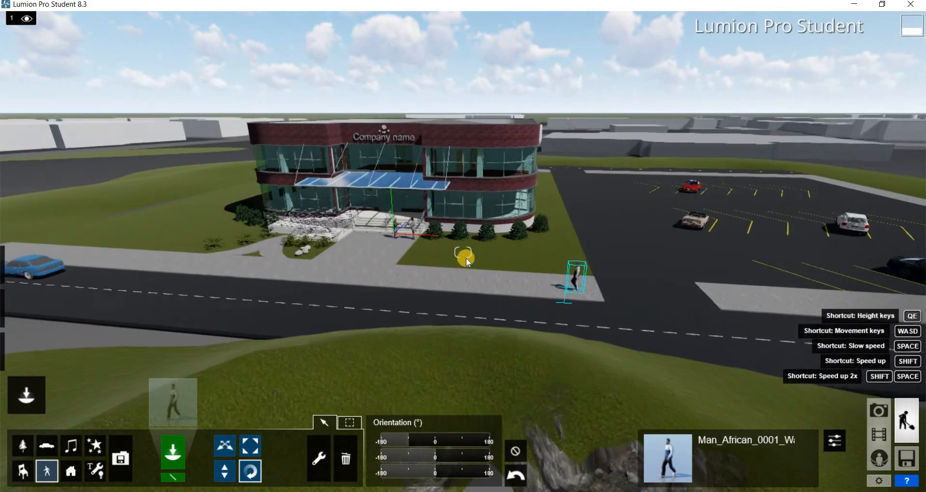
left_click(879, 416)
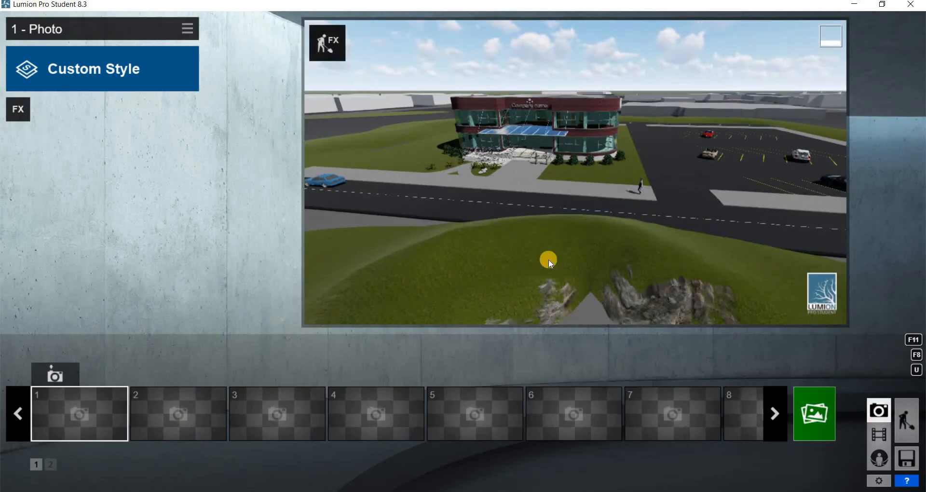
right_click_drag(549, 219, 564, 192)
key("a")
key("w")
key("a")
key("w")
key("s")
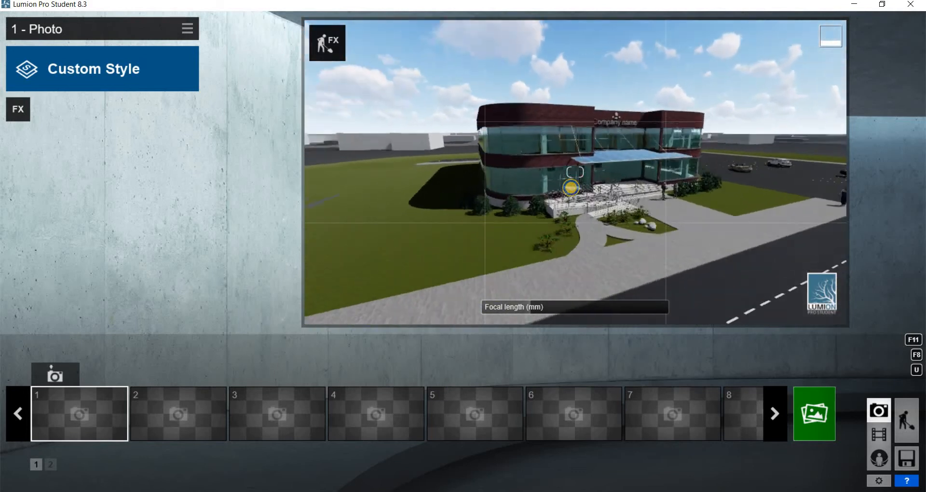
key("d")
right_click_drag(575, 187, 574, 188)
key("s")
key("a")
key("w")
key("a")
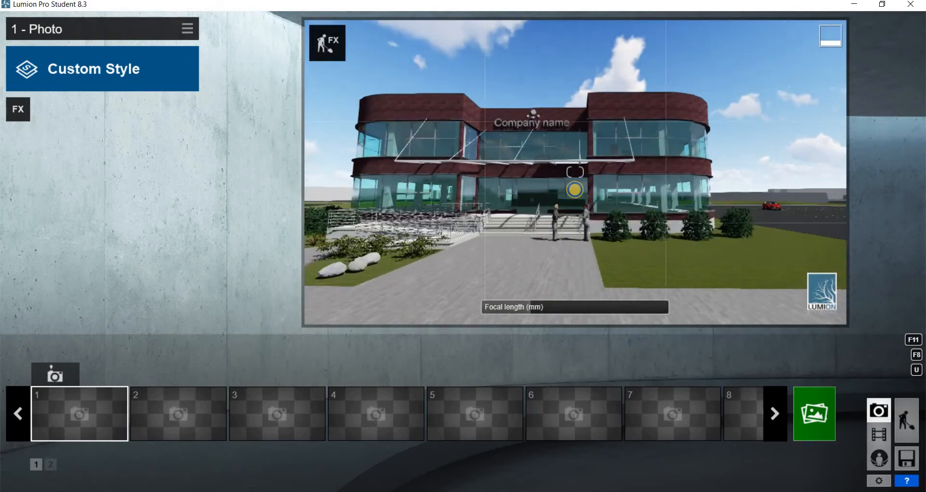
key("w")
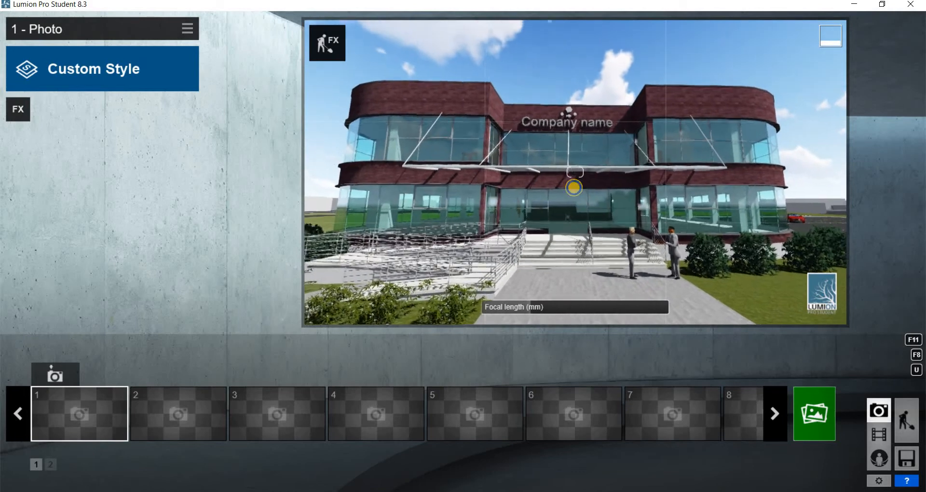
key("a")
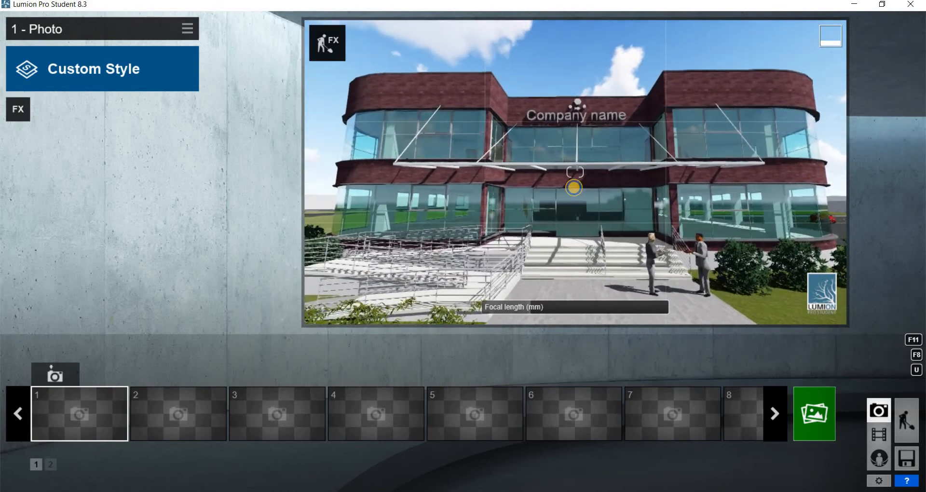
key("w")
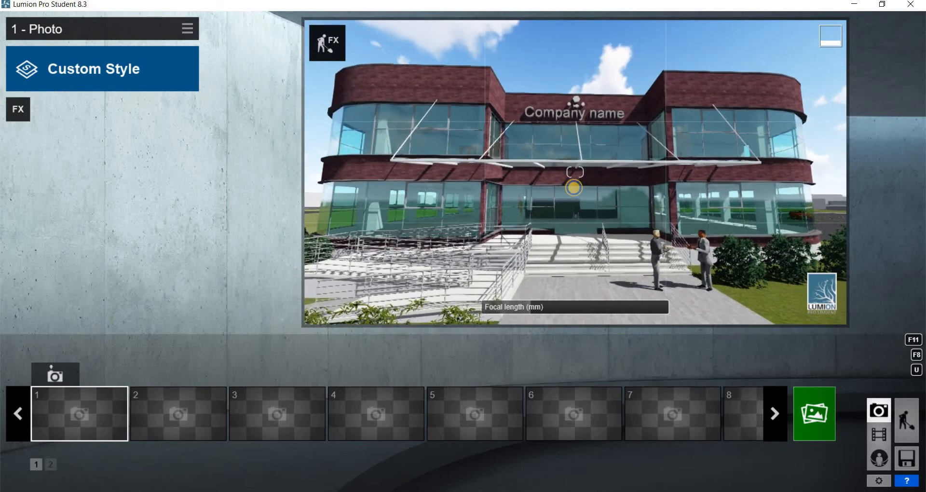
key("s")
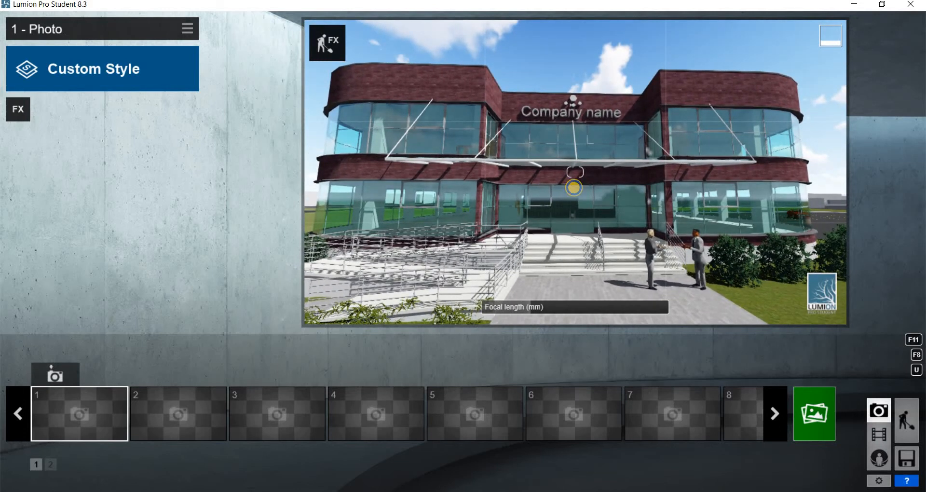
left_click(55, 375)
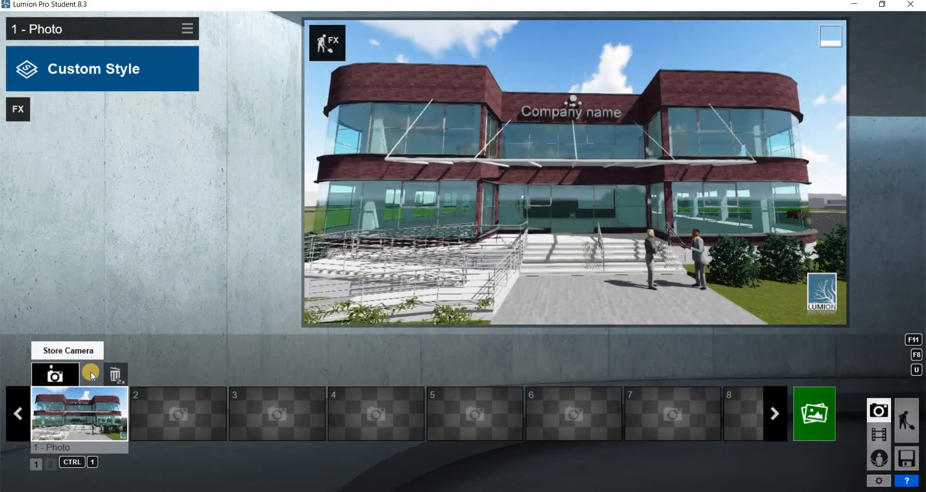
Step: Select the second photo slot and frame a straight-down aerial view of the building, parking lot and surrounding site
left_click(192, 404)
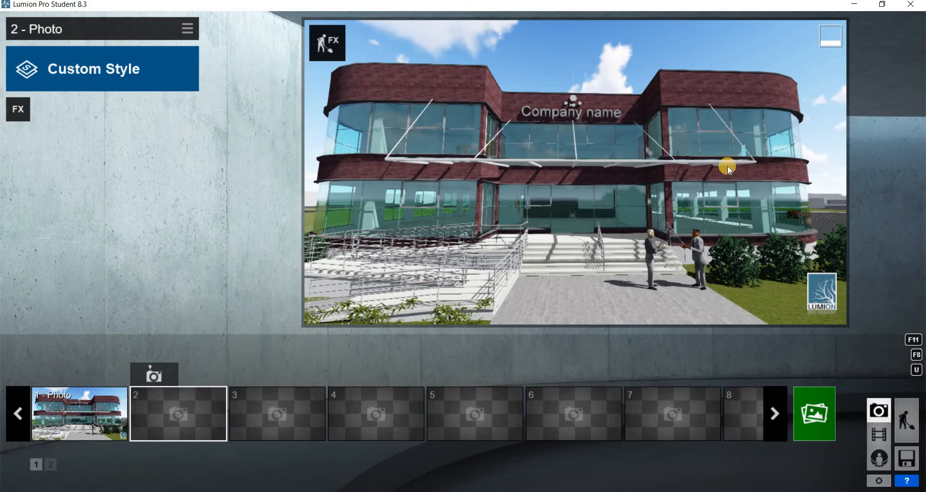
key("d")
mouse_move(713, 173)
right_mouse_down()
mouse_move(705, 184)
mouse_move(713, 173)
right_mouse_up()
key("s")
key("q")
key("w")
key("q")
key("q")
key("e")
key("e")
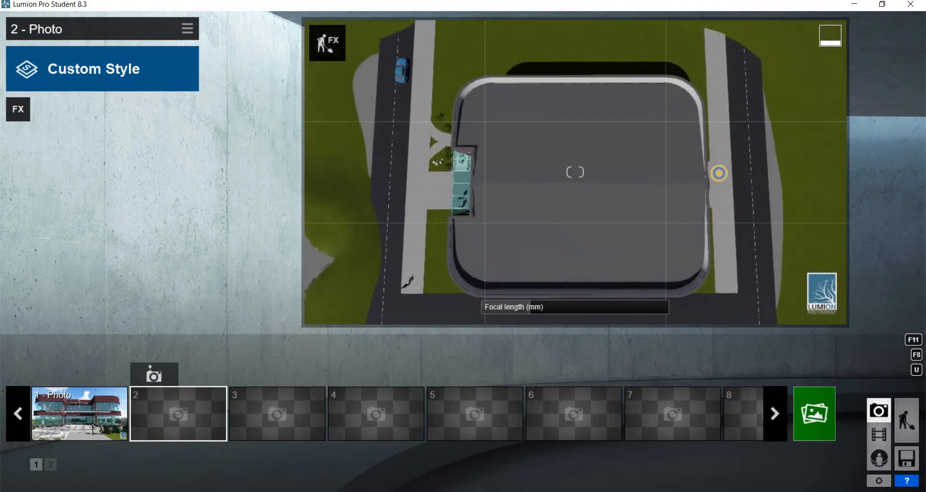
key("q")
key("e")
key("w")
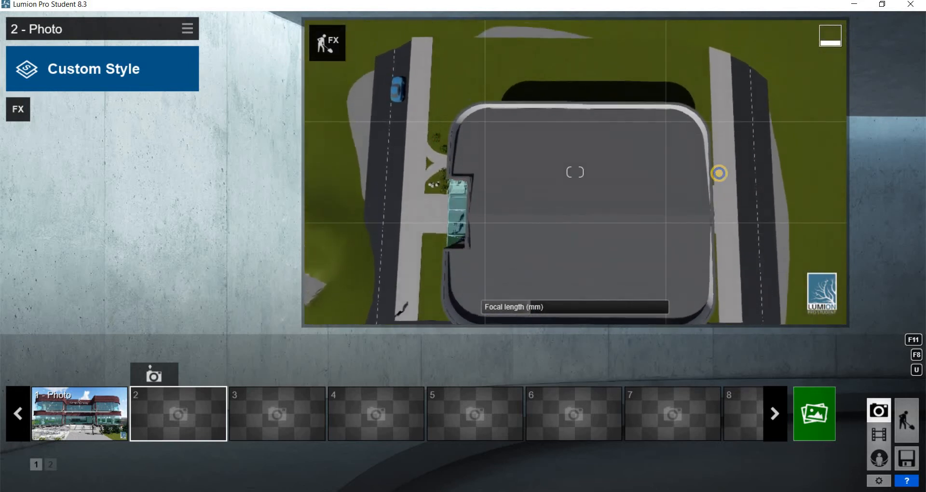
key("q")
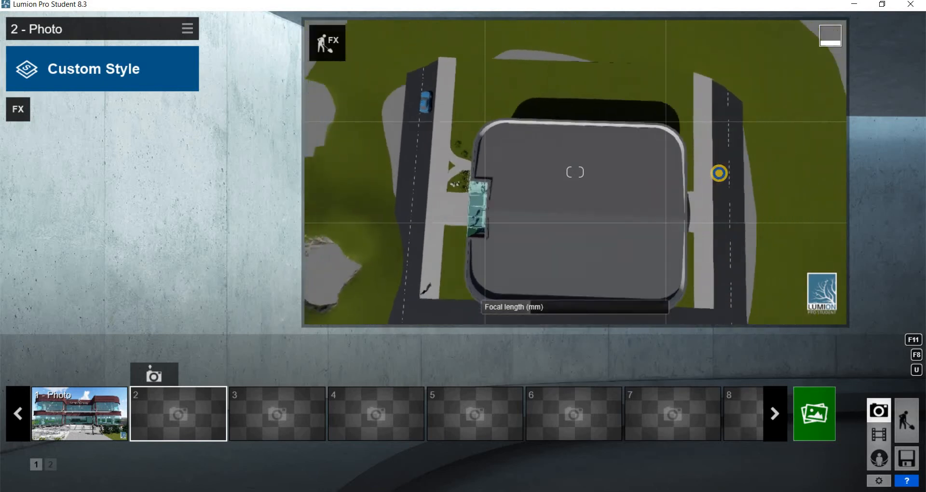
key("q")
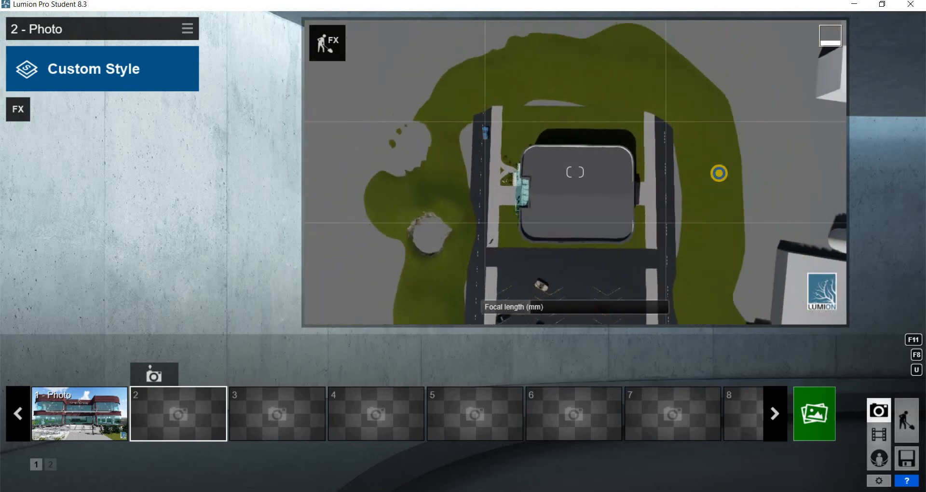
key("q")
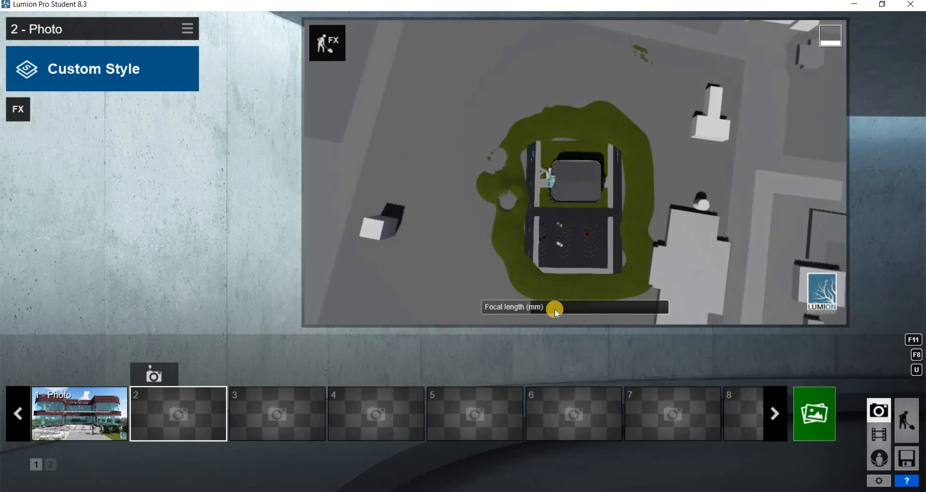
Step: Frame a straight-down view with the building's roof and entrance canopy filling the picture, and store it as the second photo
mouse_move(564, 307)
left_mouse_down()
mouse_move(622, 308)
mouse_move(547, 308)
left_mouse_up()
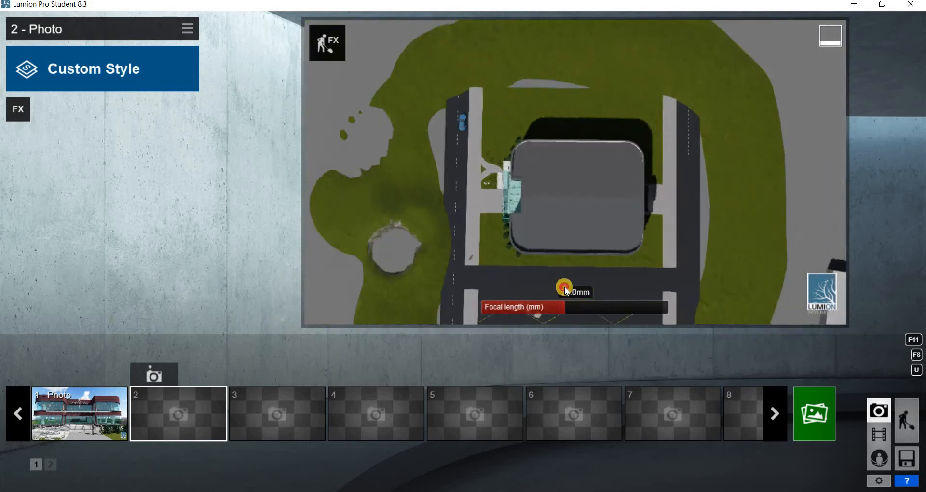
key("q")
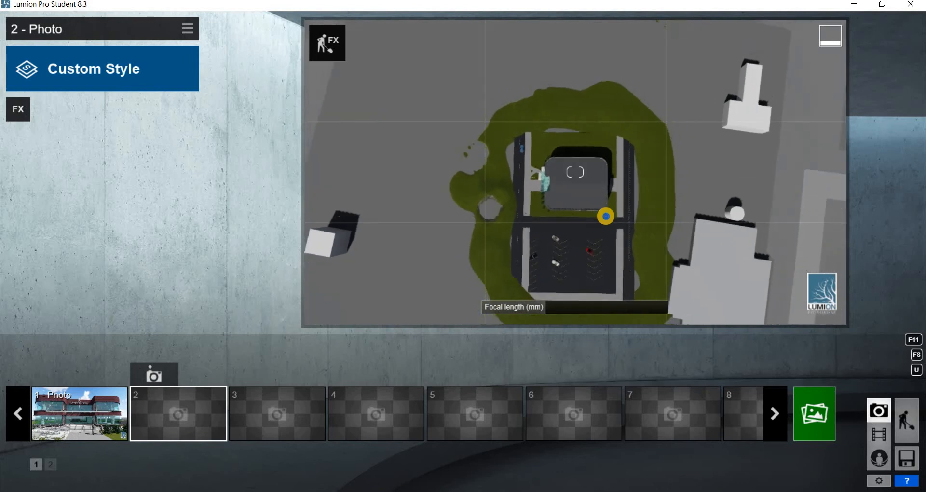
key("q")
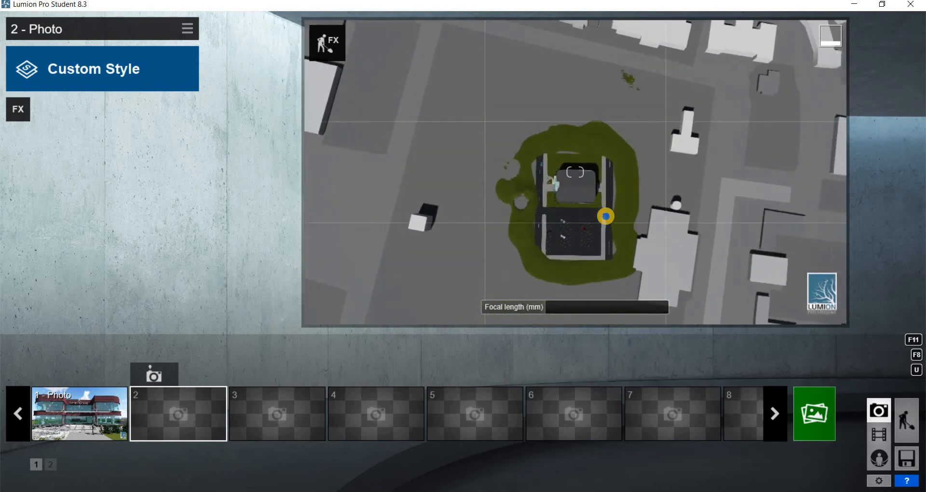
left_click(552, 306)
left_click_drag(611, 302, 694, 293)
key("q")
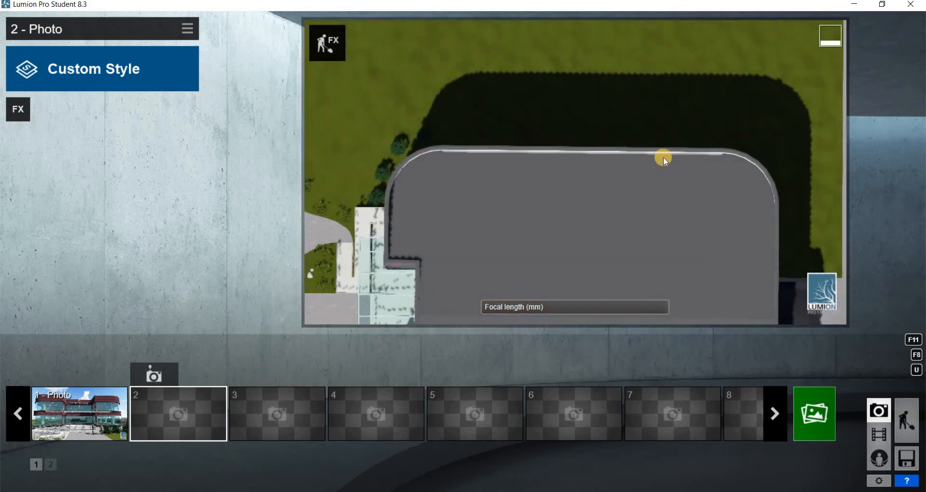
key("q")
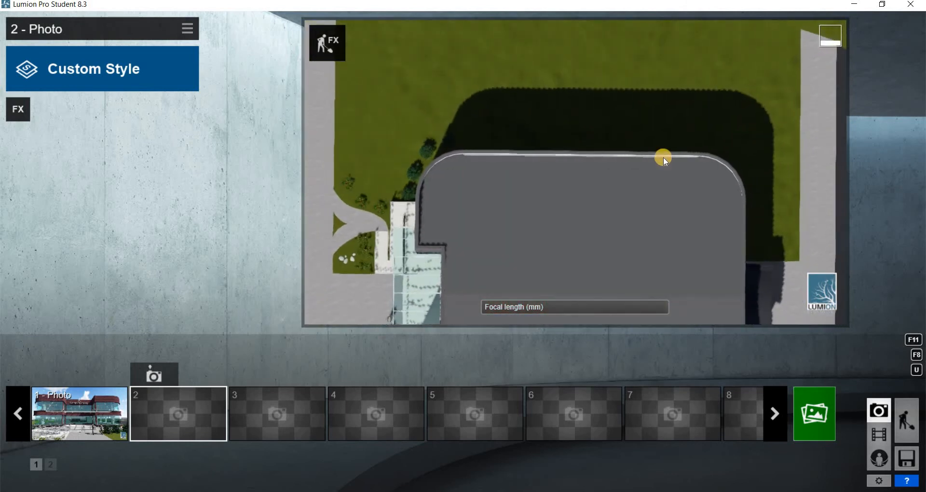
key("s")
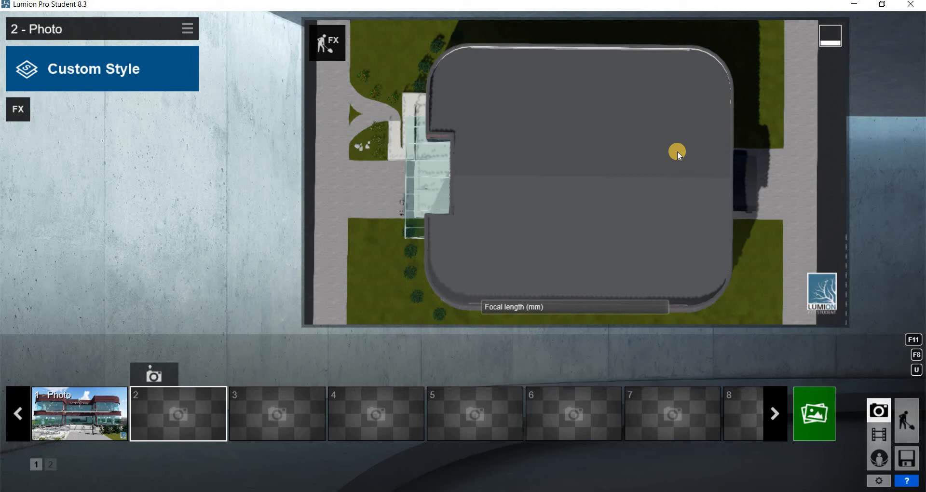
left_click(155, 376)
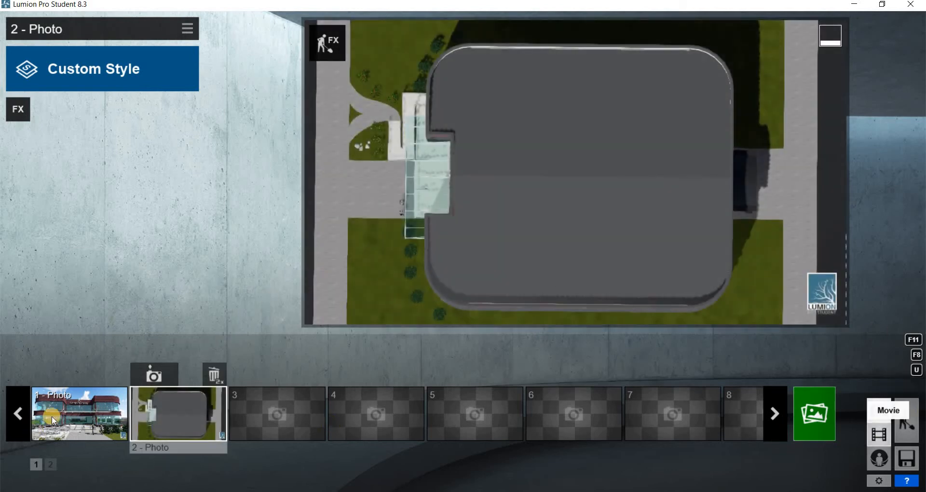
Step: Check the render size options for the current photo shot, close them, and look at the second page of photo slots
left_click(814, 414)
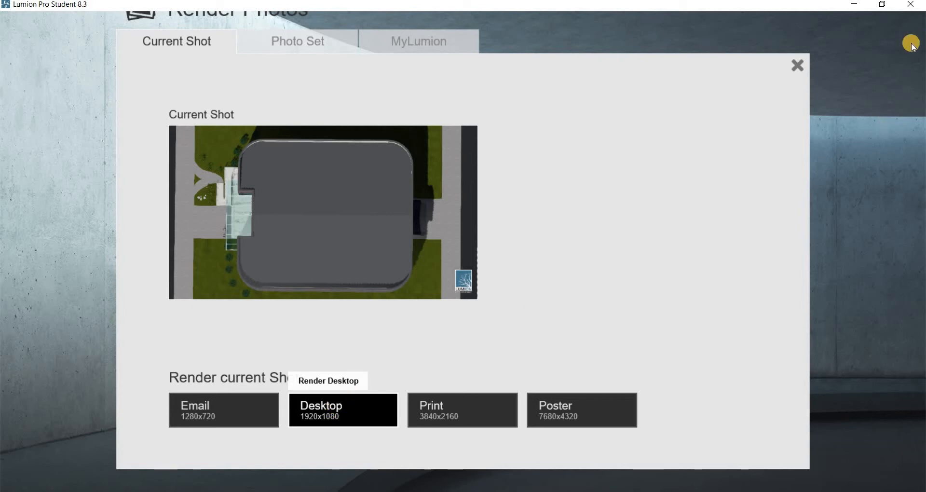
left_click(800, 68)
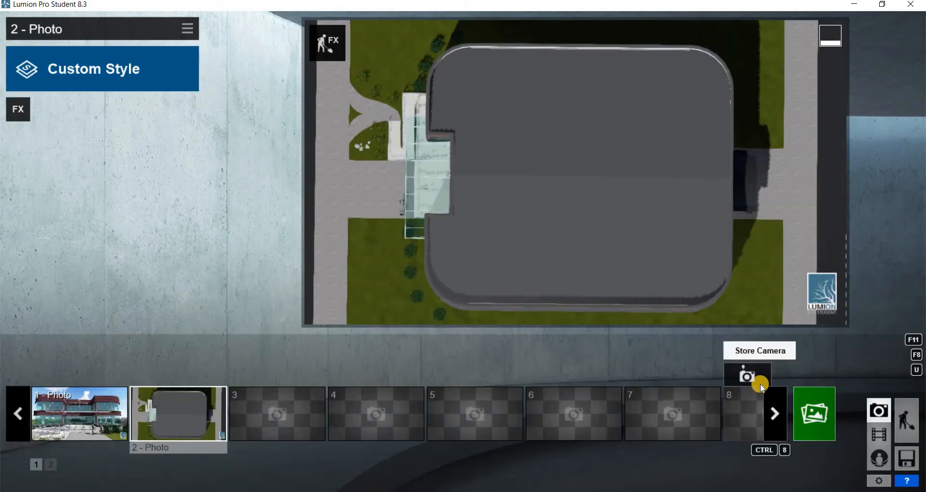
left_click(51, 464)
left_click(39, 465)
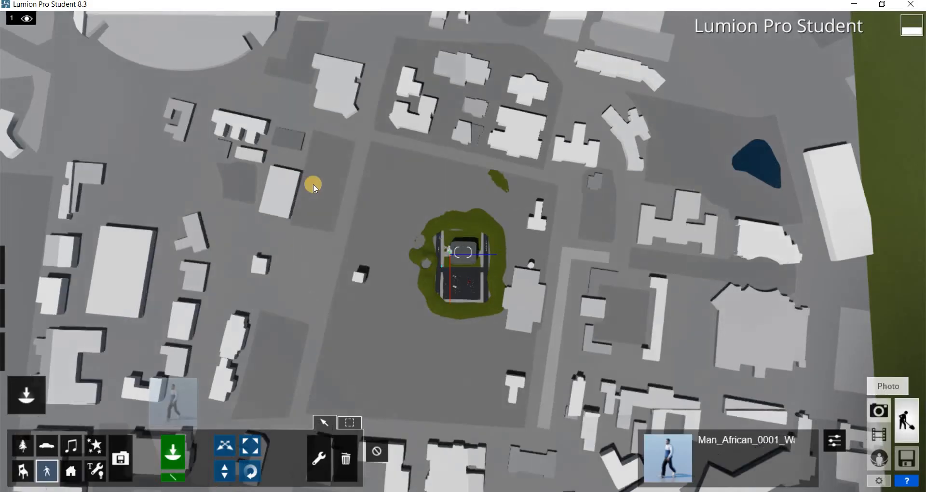
Step: In Build mode, fly the camera from the high aerial view back down to the front of the building
right_click_drag(341, 192, 341, 192)
scroll(456, 262, "up", 5)
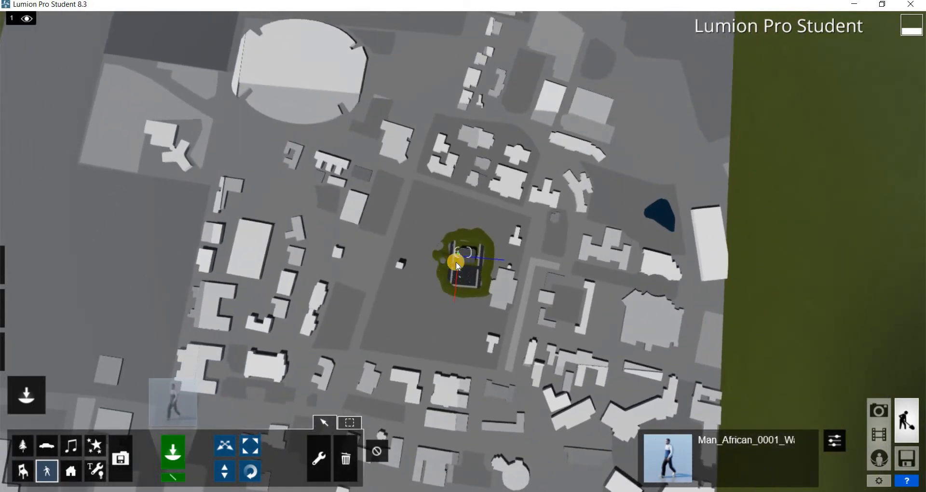
scroll(456, 262, "up", 5)
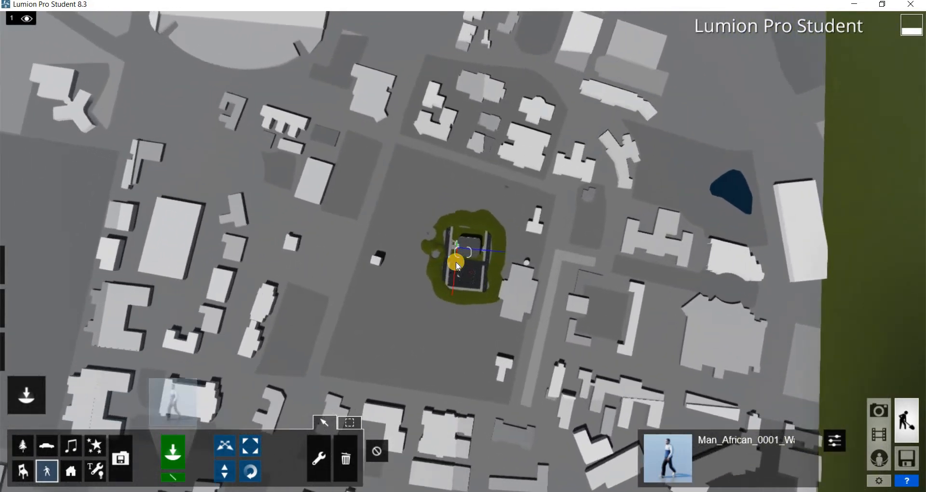
scroll(459, 274, "up", 5)
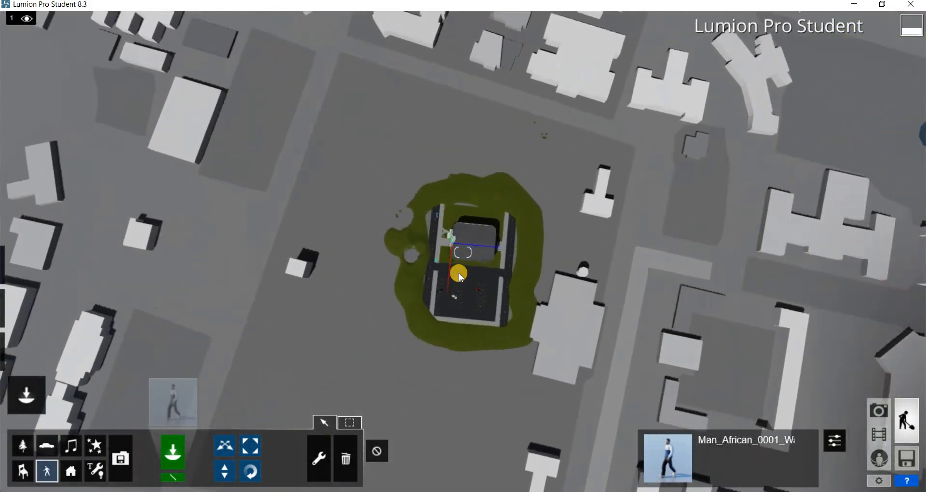
scroll(459, 273, "up", 6)
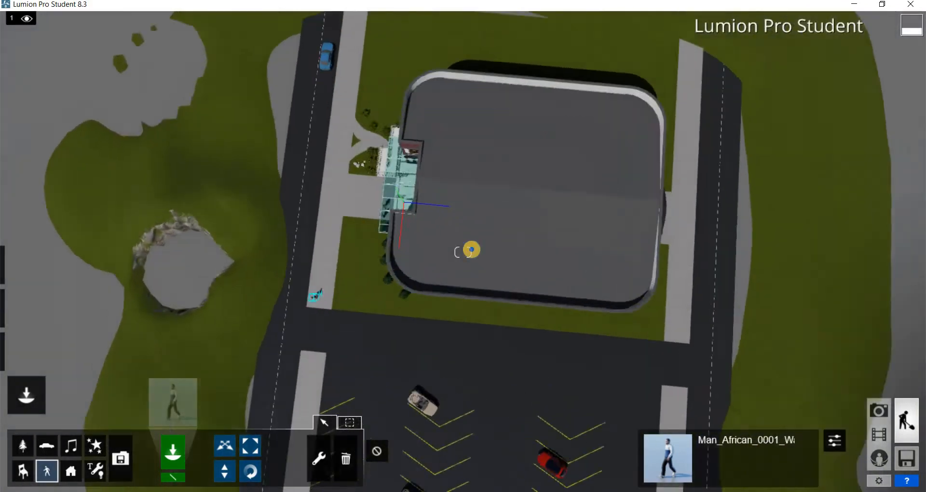
scroll(432, 307, "down", 8)
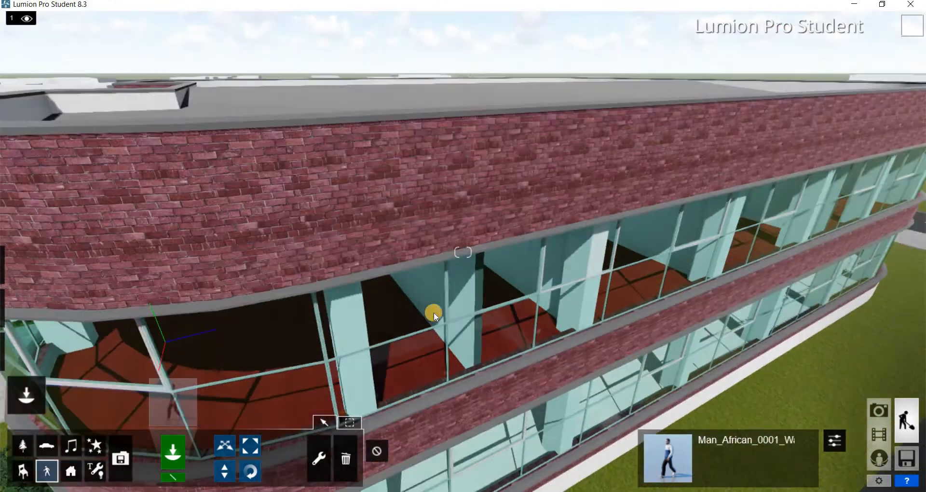
scroll(438, 309, "down", 8)
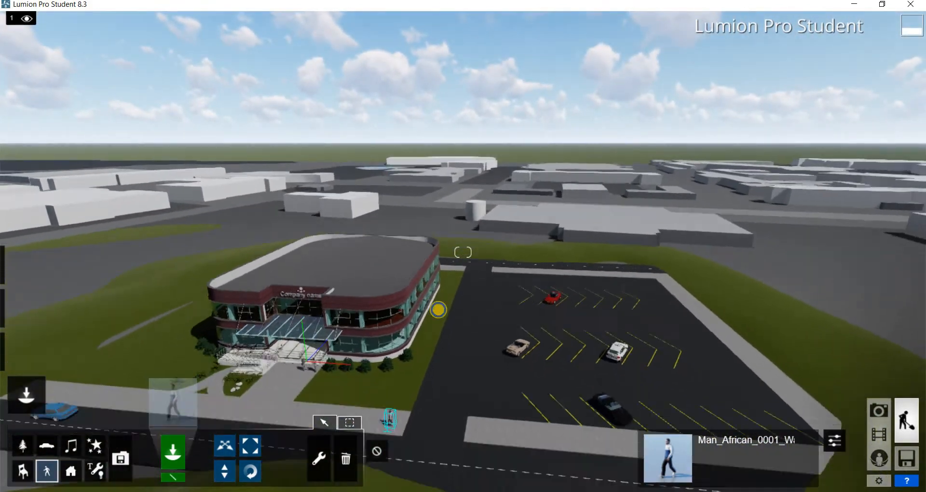
mouse_move(438, 310)
middle_mouse_down()
mouse_move(449, 309)
mouse_move(438, 310)
middle_mouse_up()
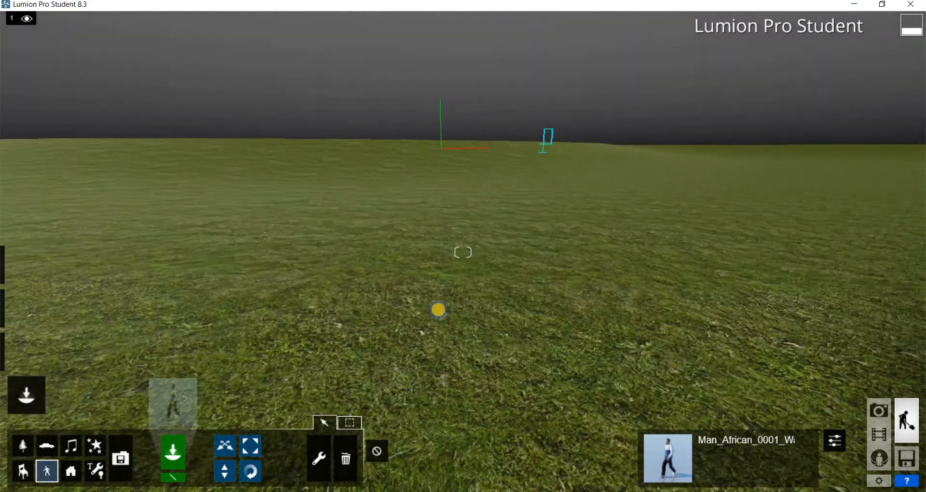
key("q")
key("w")
right_click_drag(438, 310, 441, 314)
key("w")
key("q")
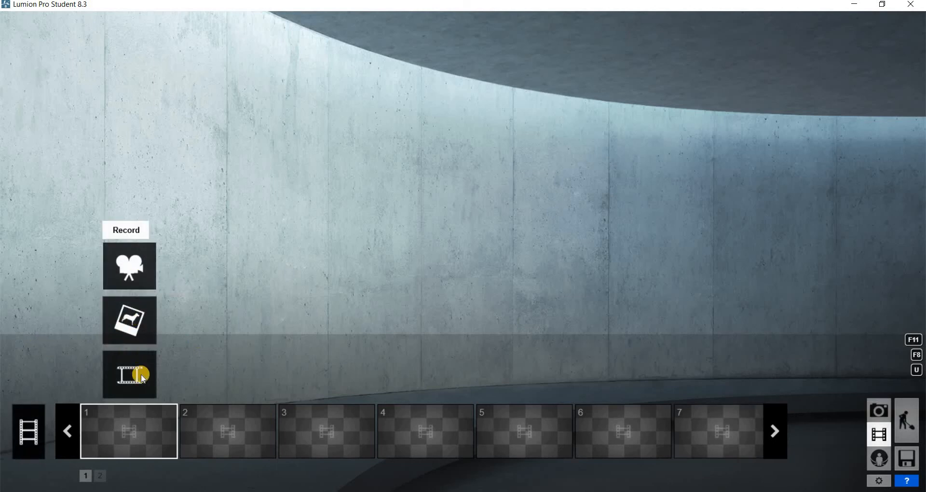
Step: Start recording a movie clip in the first slot and capture a raised frontal view of the building as its first keyframe
left_click(141, 278)
key("w")
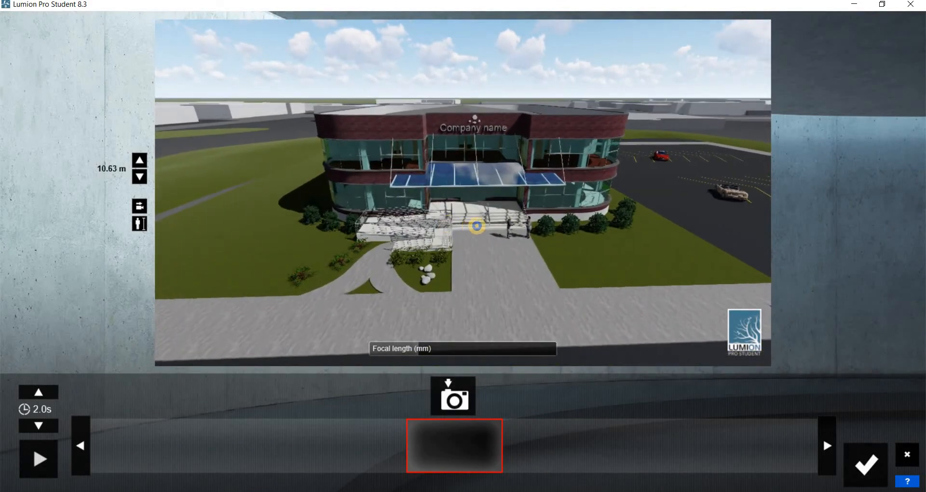
key("a")
key("s")
right_click_drag(476, 226, 475, 247)
key("s")
key("d")
key("w")
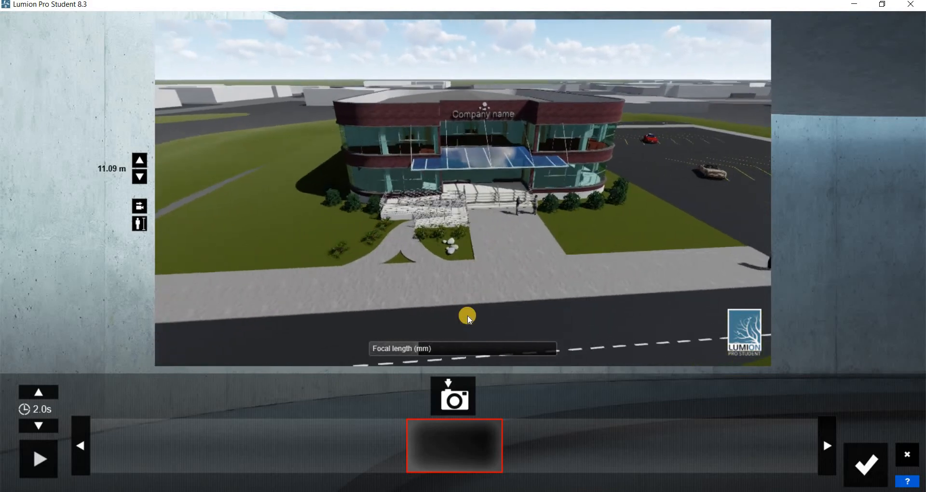
key("d")
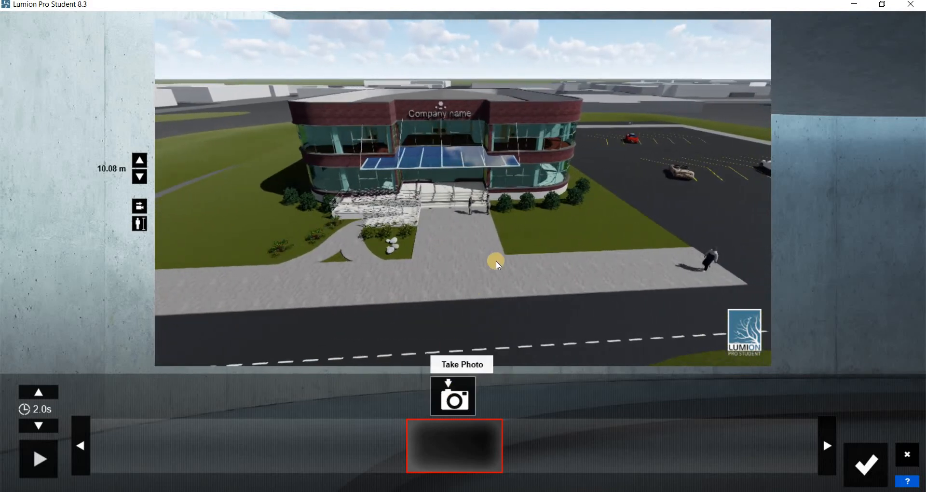
key("d")
right_click_drag(496, 254, 487, 255)
key("s")
left_click(458, 403)
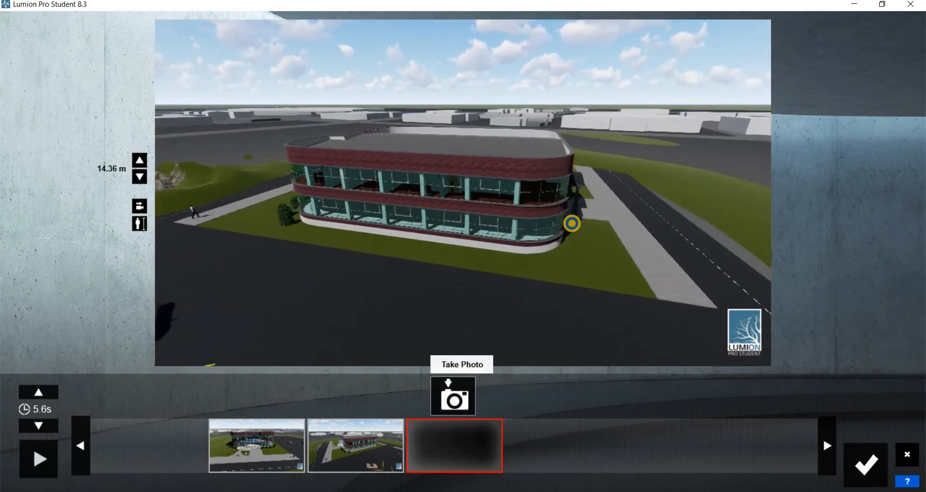
Step: Continue the camera path around the building, capturing keyframes from the parking lot side round to the rear entrance
right_click_drag(572, 224, 580, 224)
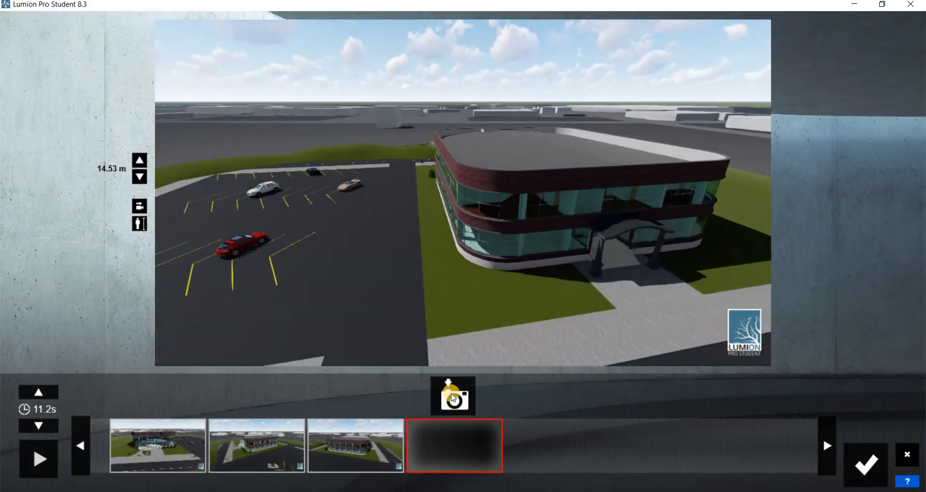
key("d")
right_click_drag(605, 211, 427, 405)
left_click(442, 398)
right_click_drag(566, 205, 499, 377)
left_click(457, 392)
Step: Complete the loop with keyframes of the side opposite the parking lot, the front corner and the frontal view, and save the clip
key("d")
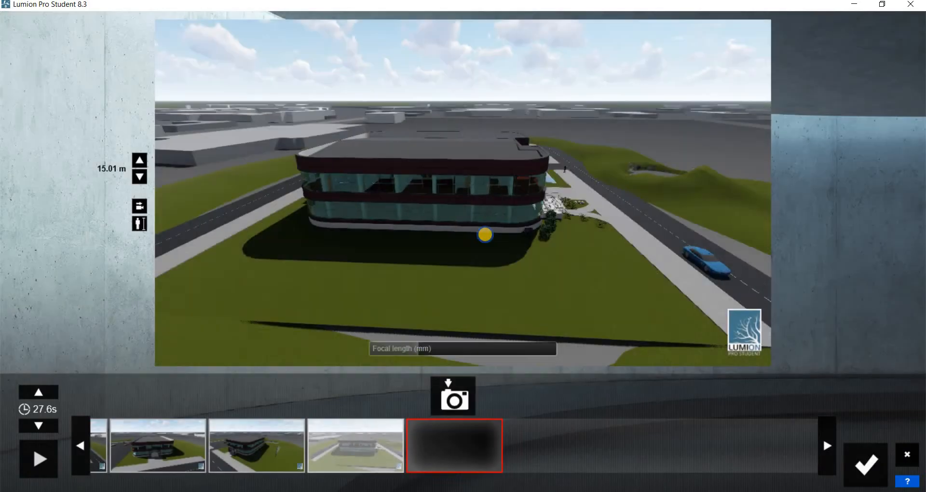
right_click_drag(486, 236, 428, 370)
left_click(456, 398)
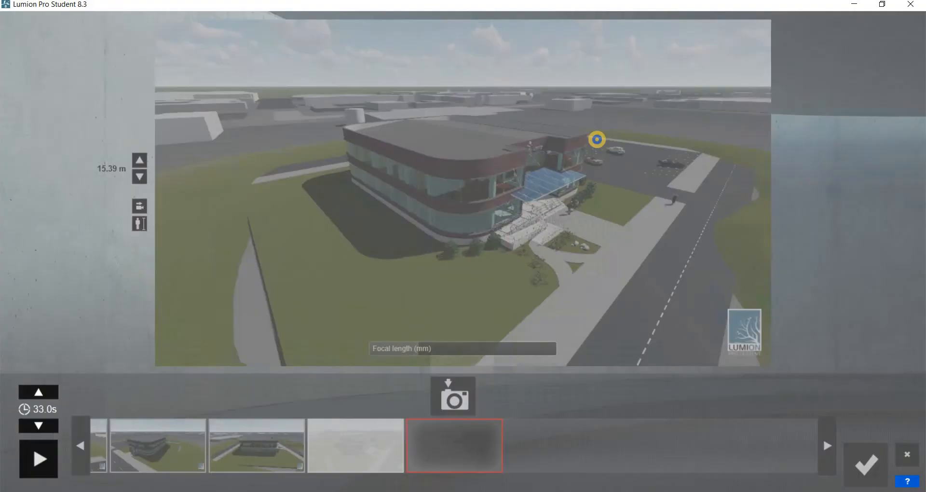
key("d")
right_click_drag(596, 139, 600, 228)
left_click(454, 394)
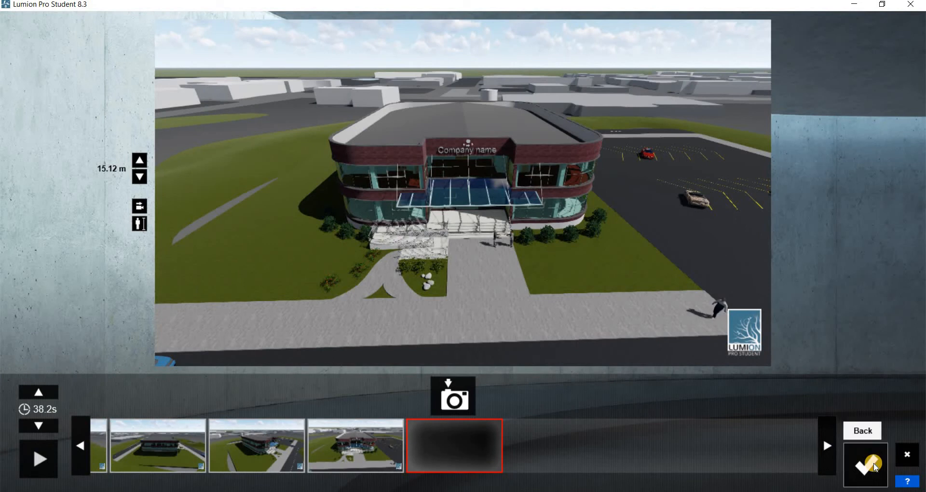
left_click(875, 465)
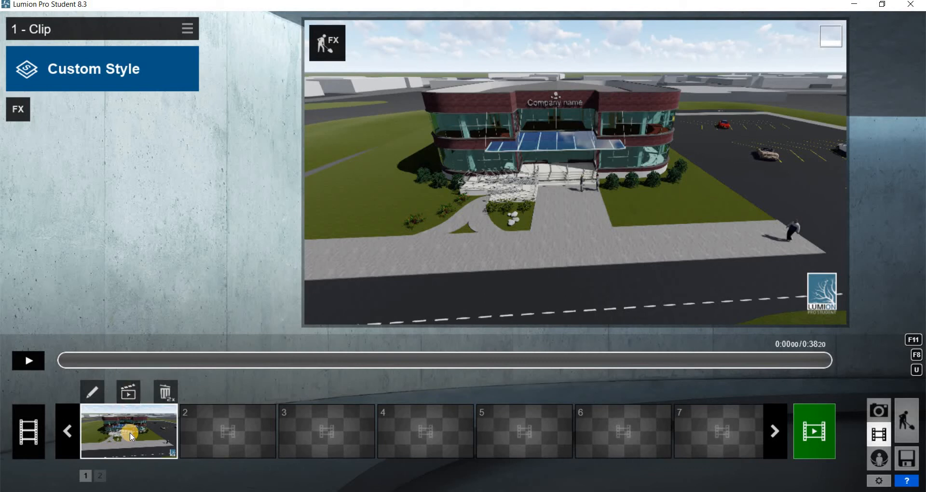
Step: Play back the recorded clip, pause it near its end, and check the movie render options
left_click(32, 363)
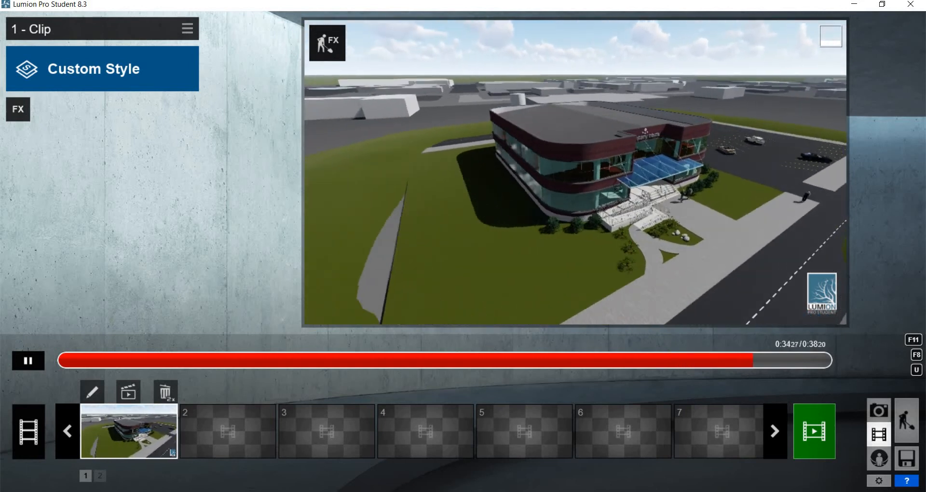
left_click(31, 360)
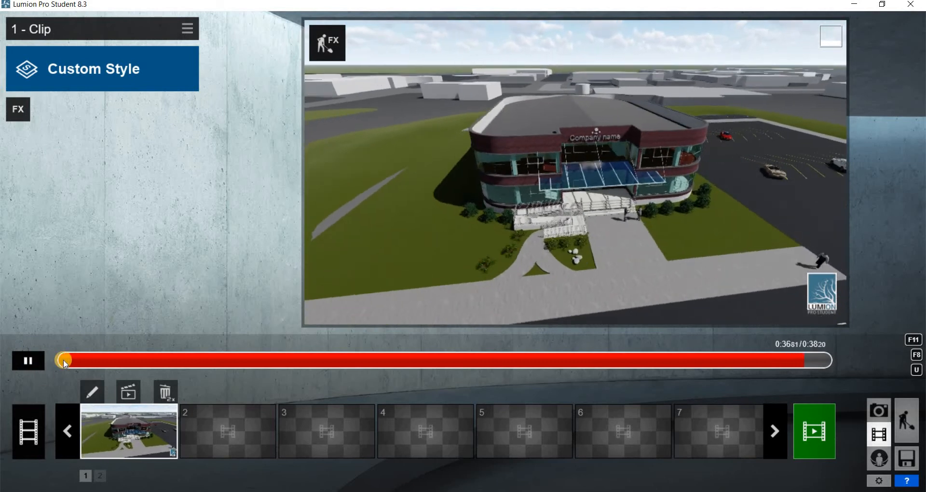
left_click(813, 439)
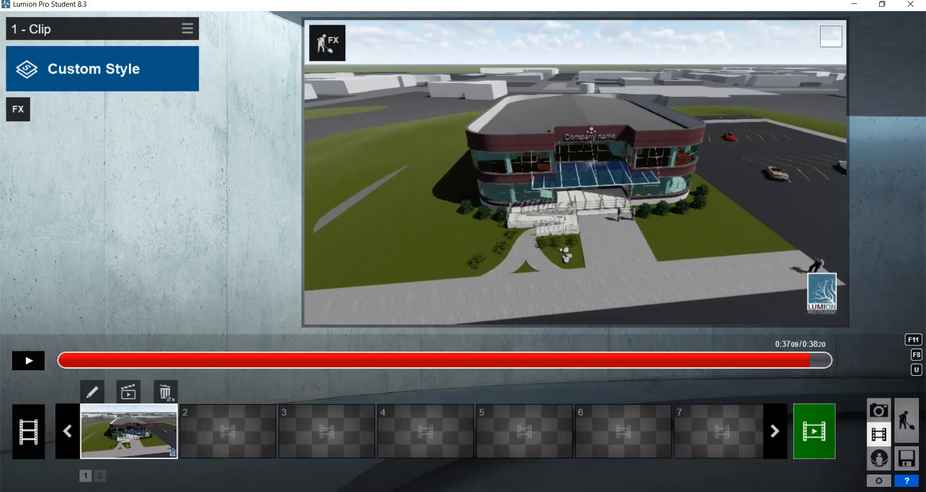
Step: Add the Wind effect to the first clip and raise its foliage wind strength to the maximum
left_click(17, 111)
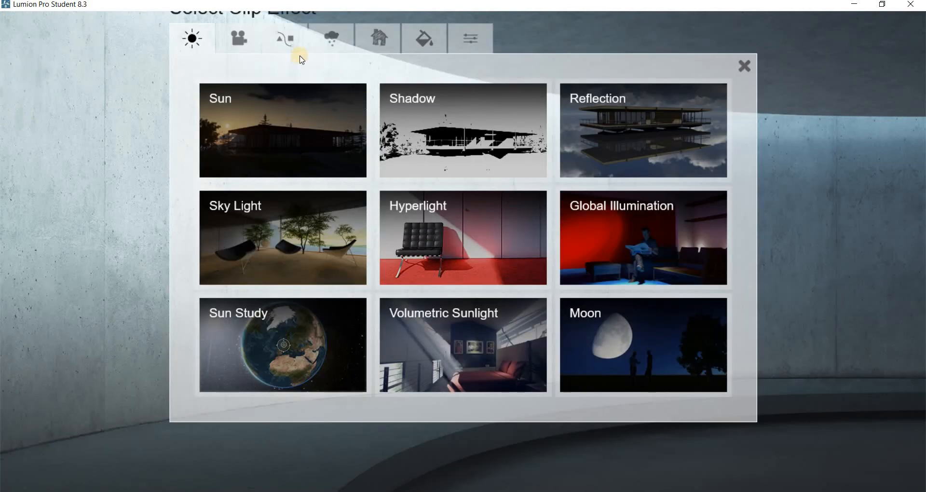
left_click(231, 33)
left_click(191, 46)
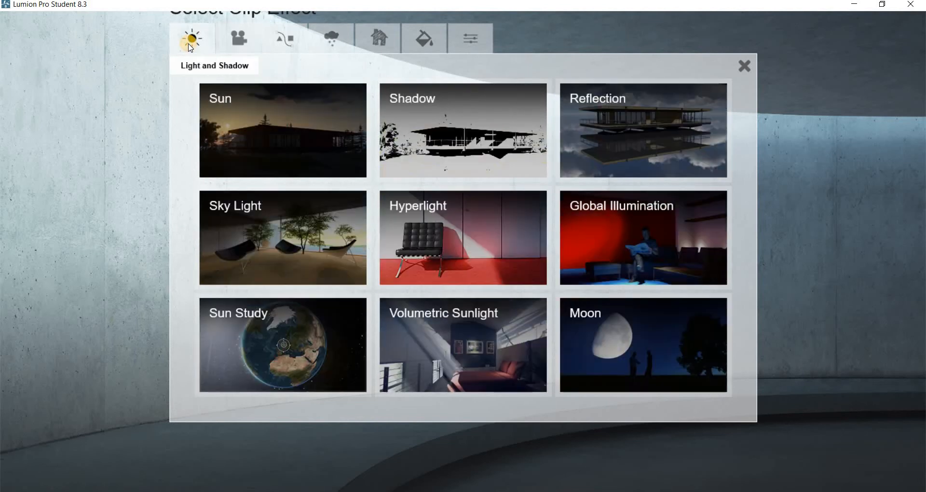
left_click(237, 43)
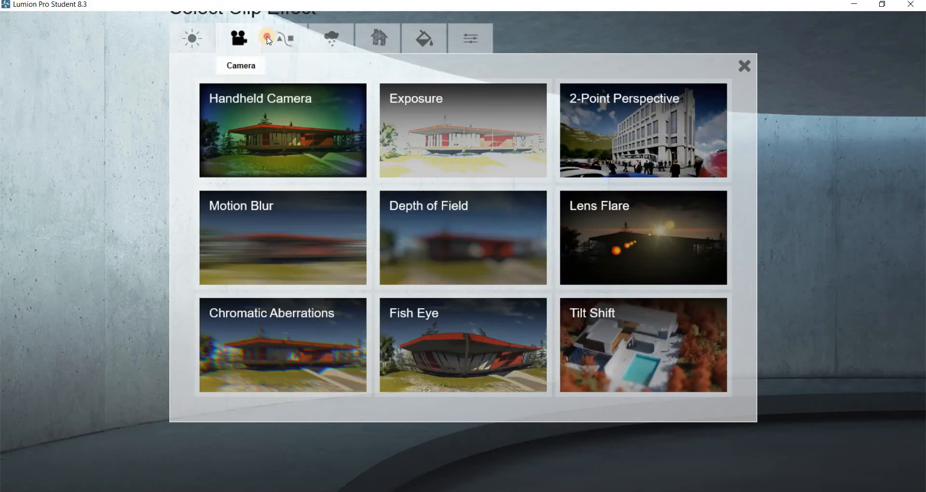
left_click(304, 42)
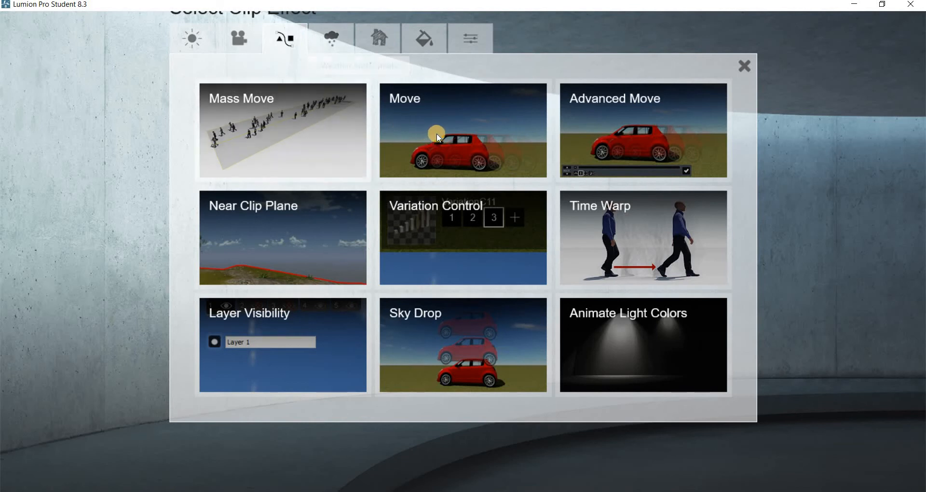
left_click(344, 44)
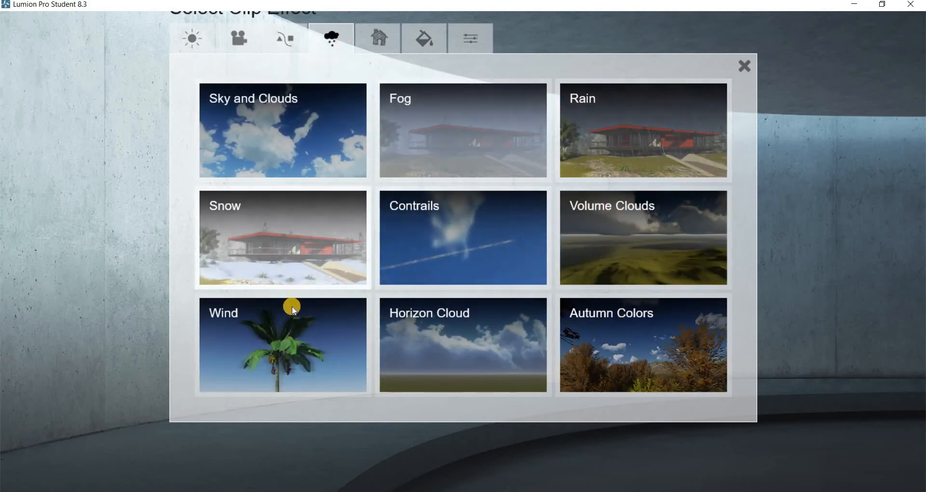
left_click(302, 347)
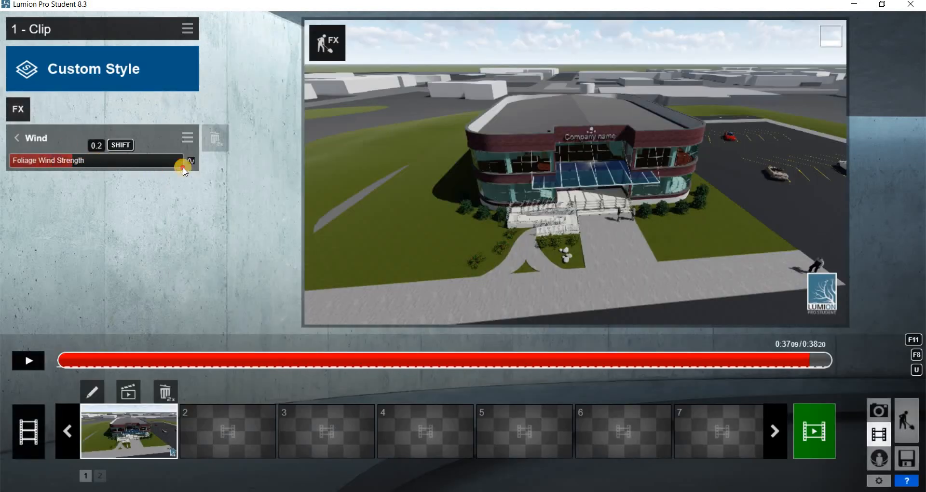
left_click_drag(184, 169, 214, 178)
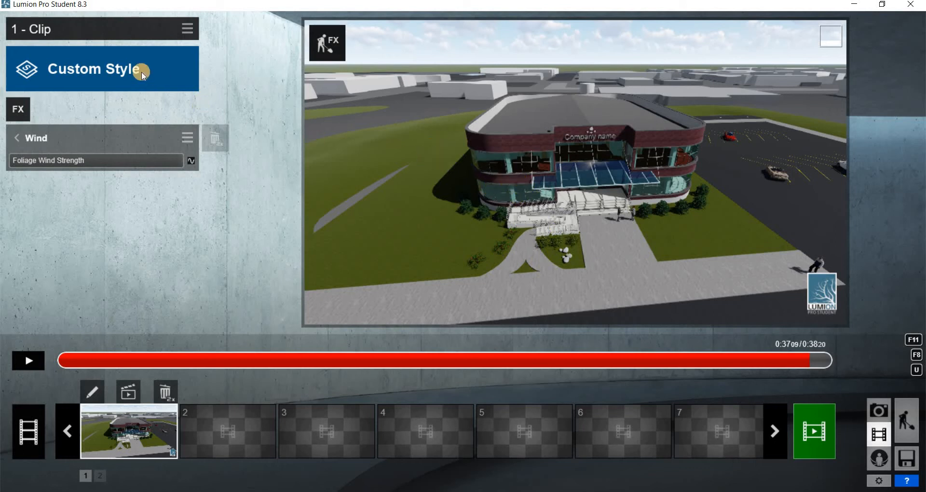
Step: Examine the remaining effect categories for the clip and the effects offered for the entire movie
left_click(18, 109)
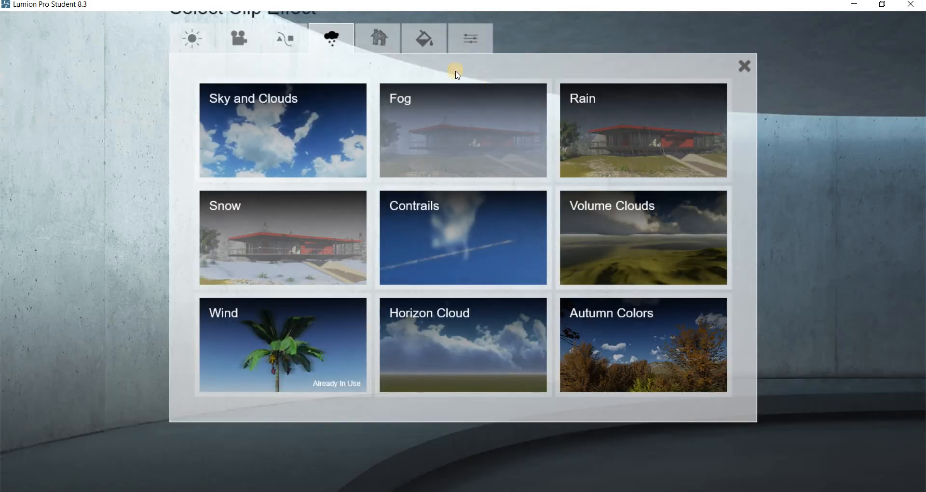
left_click(393, 43)
left_click(419, 38)
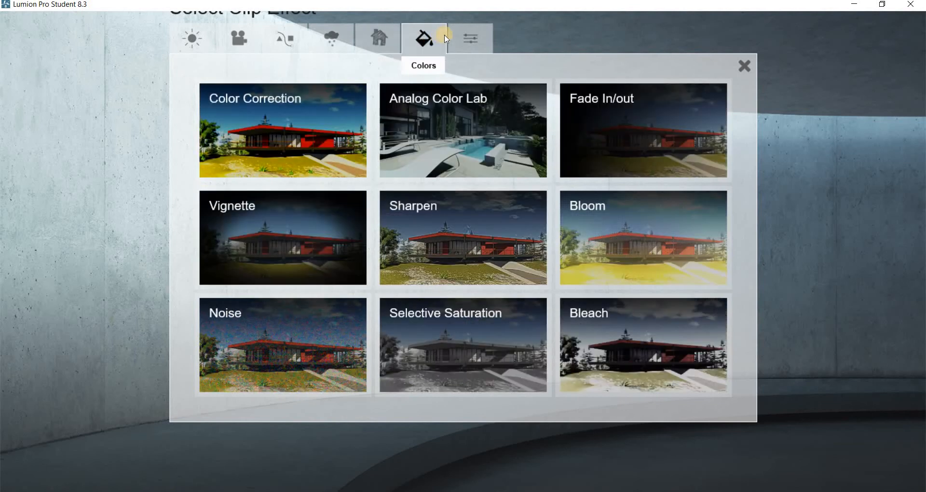
left_click(465, 40)
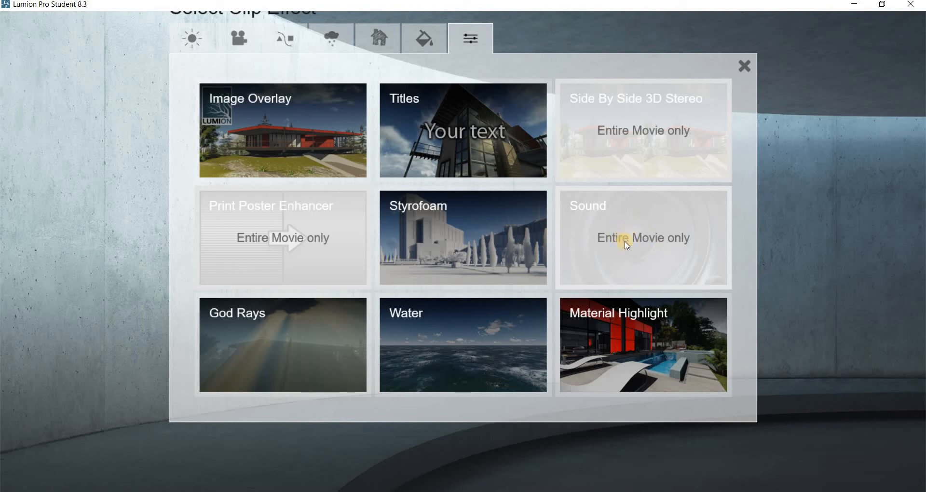
left_click(742, 70)
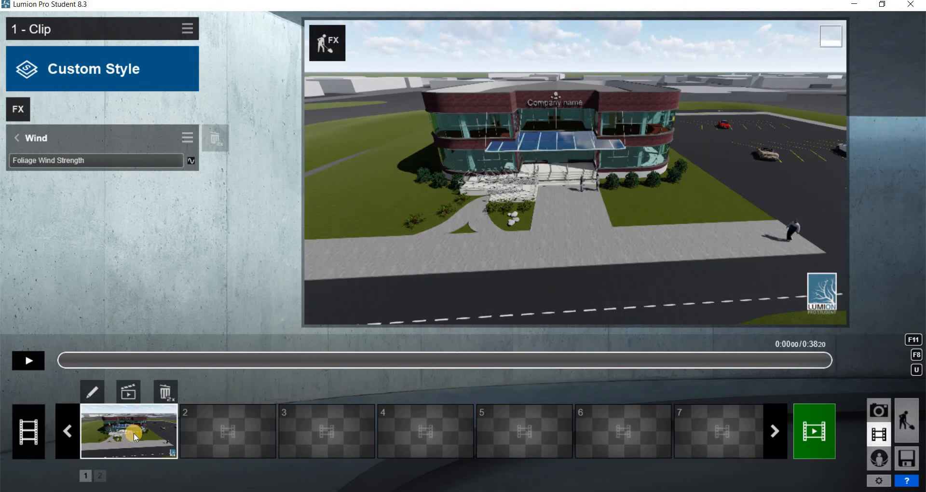
left_click(29, 433)
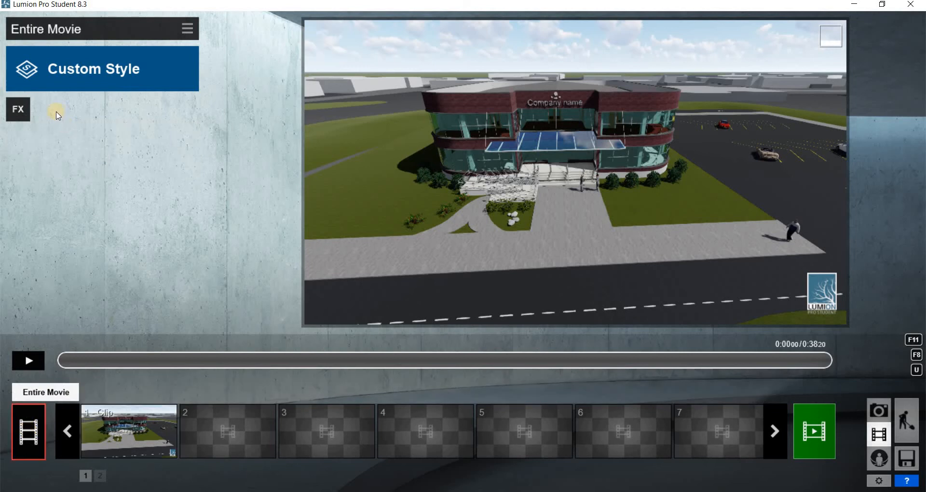
left_click(18, 104)
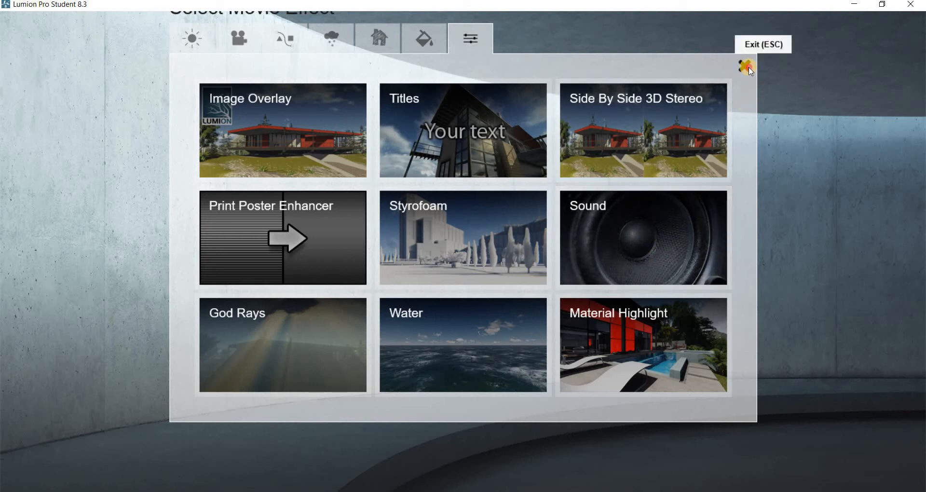
key("Escape")
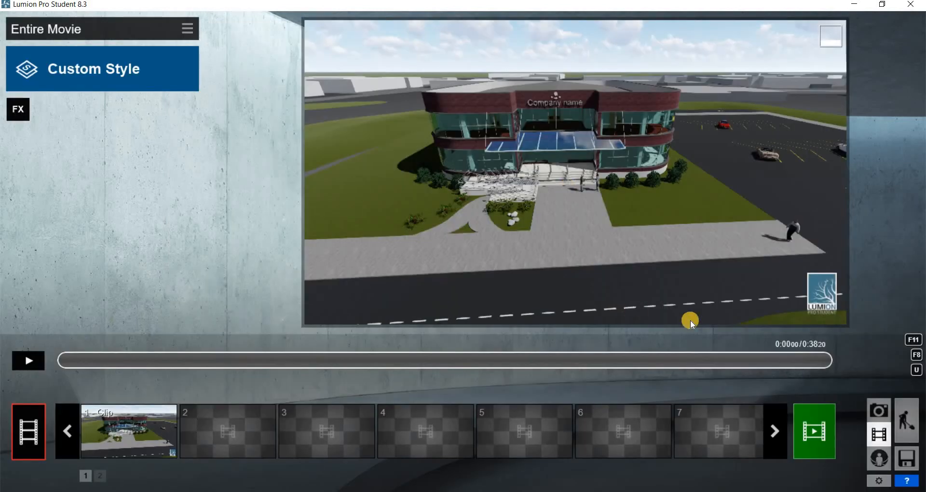
Step: Set the entire movie's render output to three-star quality at 25 frames per second, and leave without rendering
left_click(819, 434)
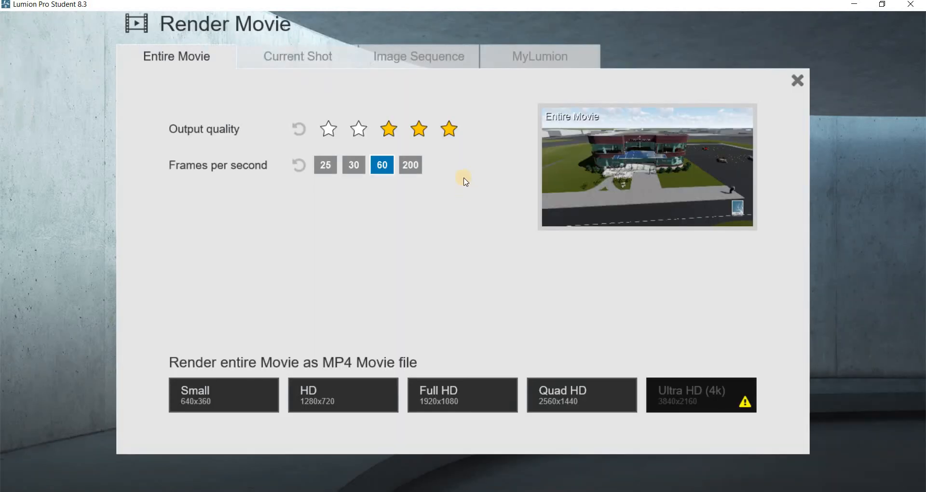
left_click(386, 130)
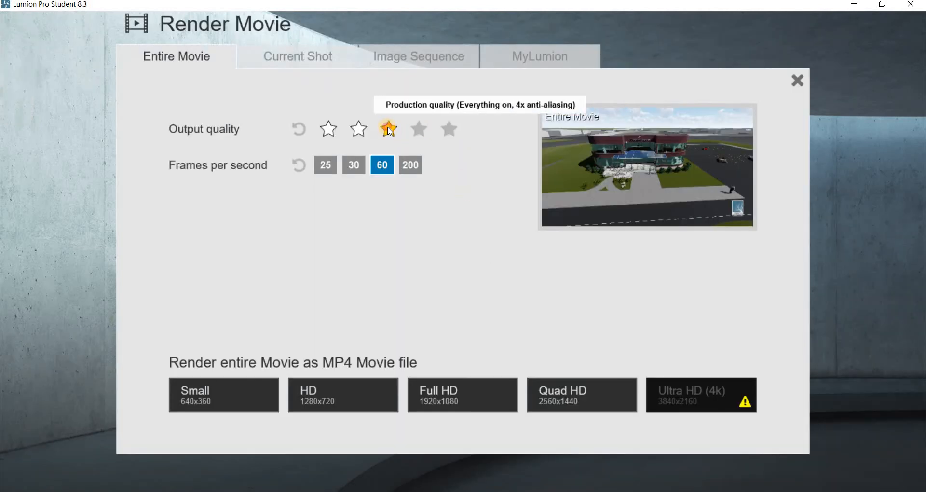
left_click(325, 165)
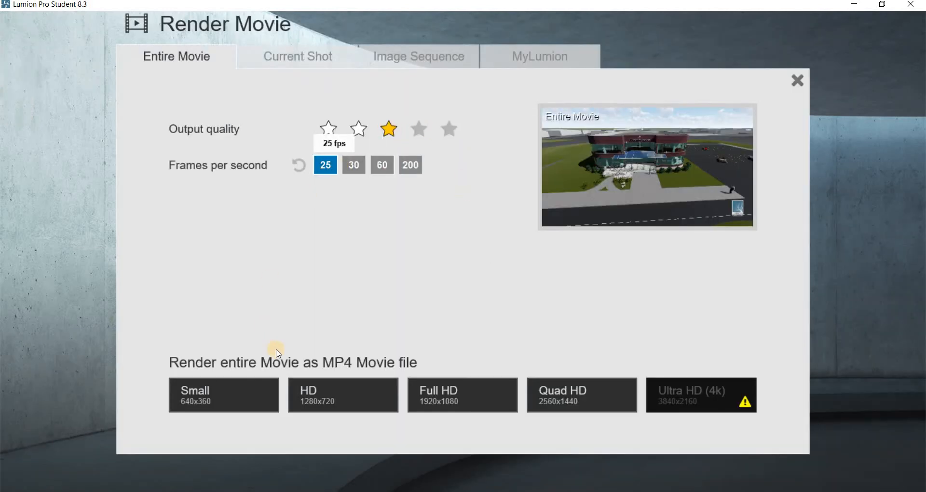
left_click(797, 81)
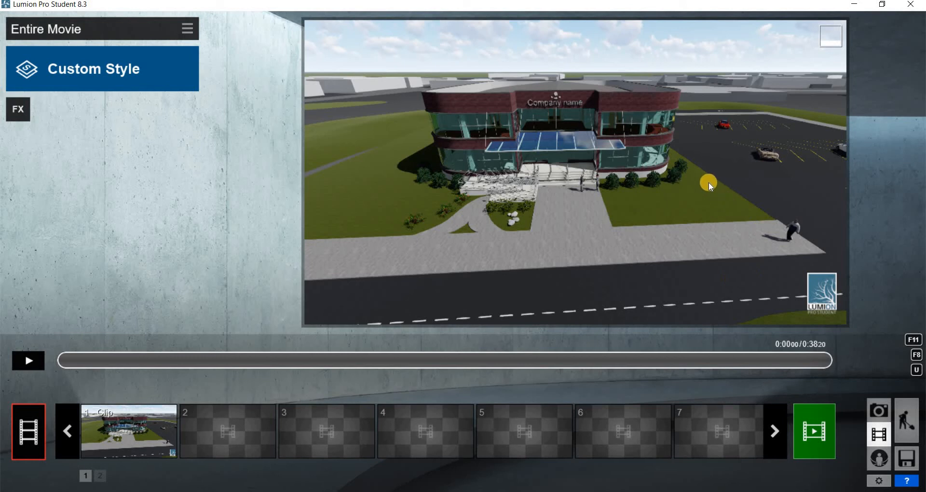
Step: Add the Move effect to the first clip and open it for editing
left_click(907, 424)
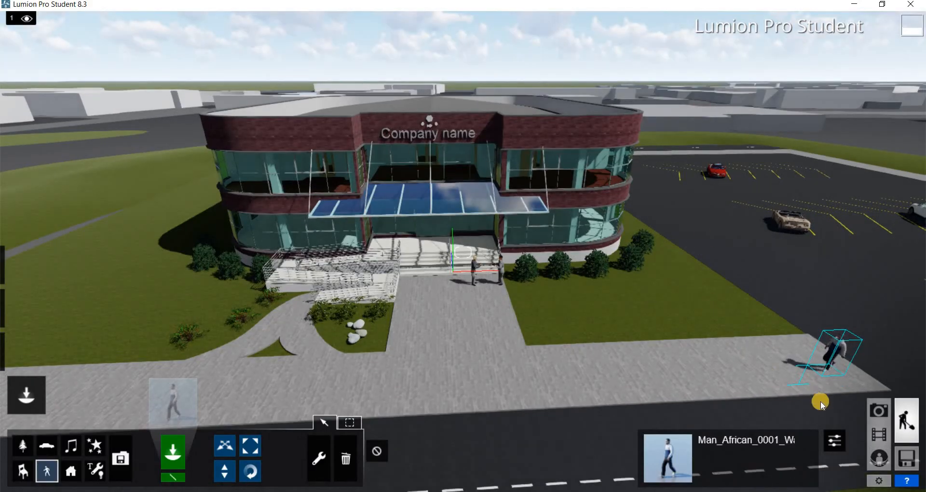
left_click(879, 434)
left_click(110, 437)
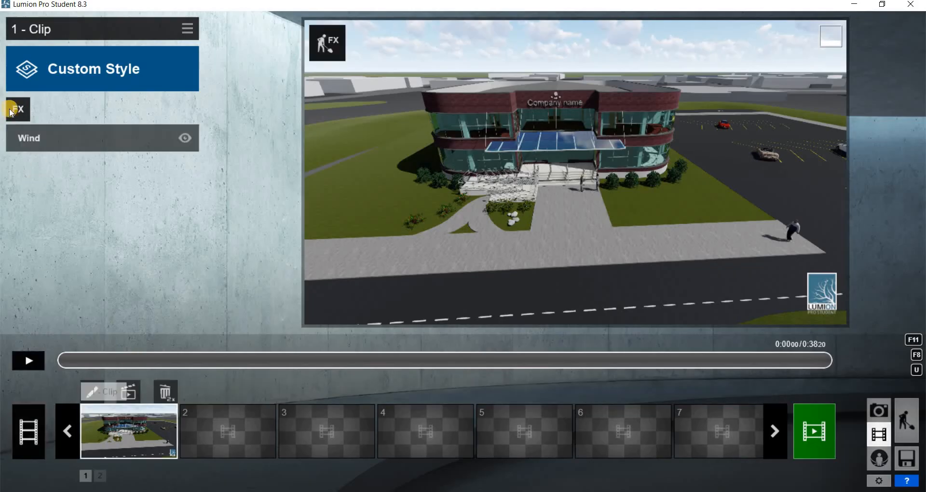
left_click(56, 110)
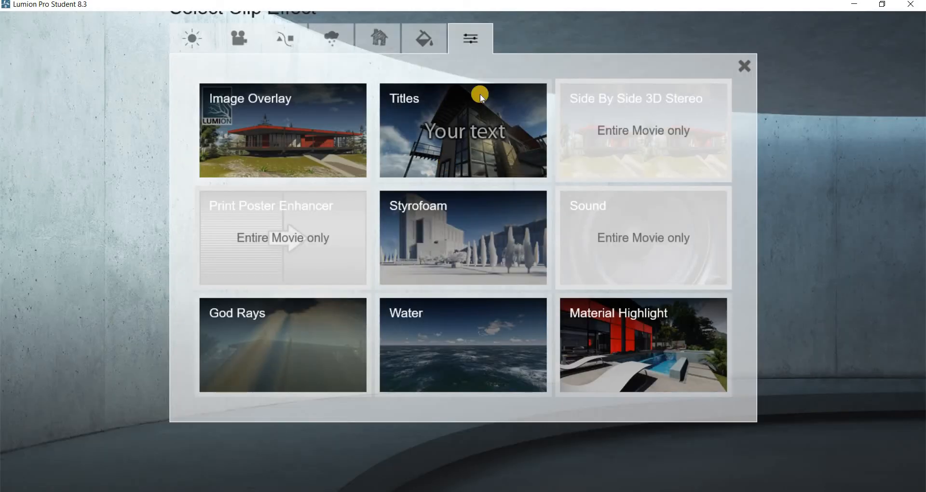
left_click(285, 39)
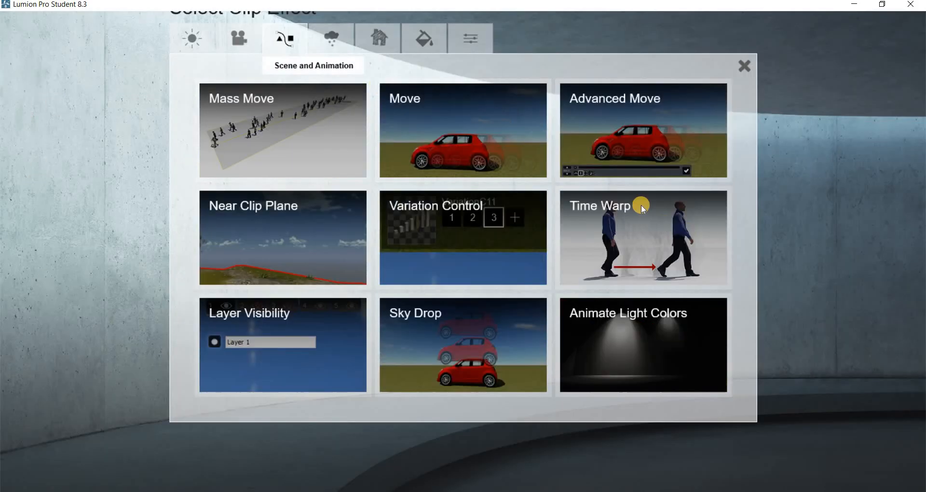
left_click(508, 129)
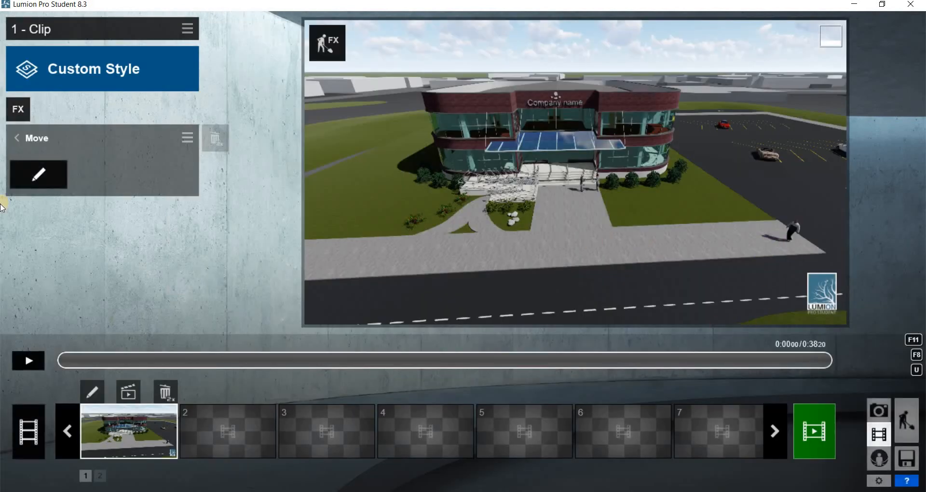
left_click(41, 177)
Step: Try to set the walking man's start and end positions along the front sidewalk
left_click(824, 372)
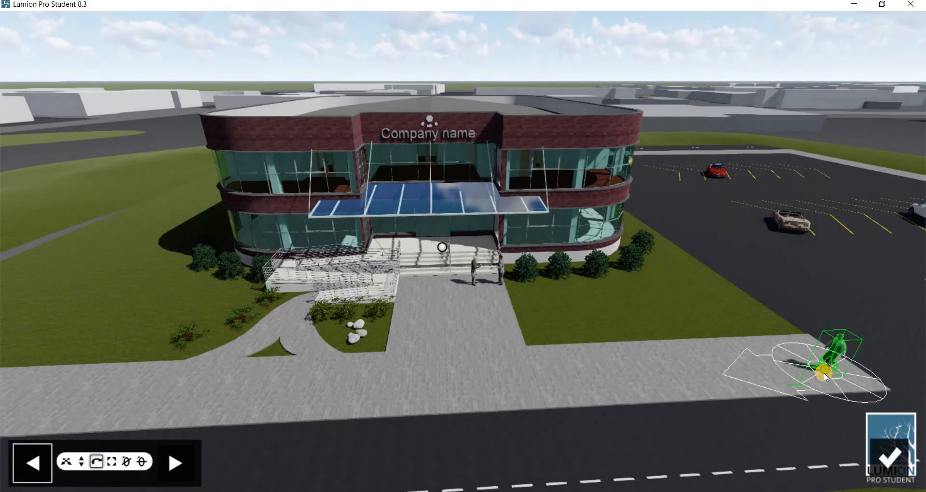
left_click(37, 462)
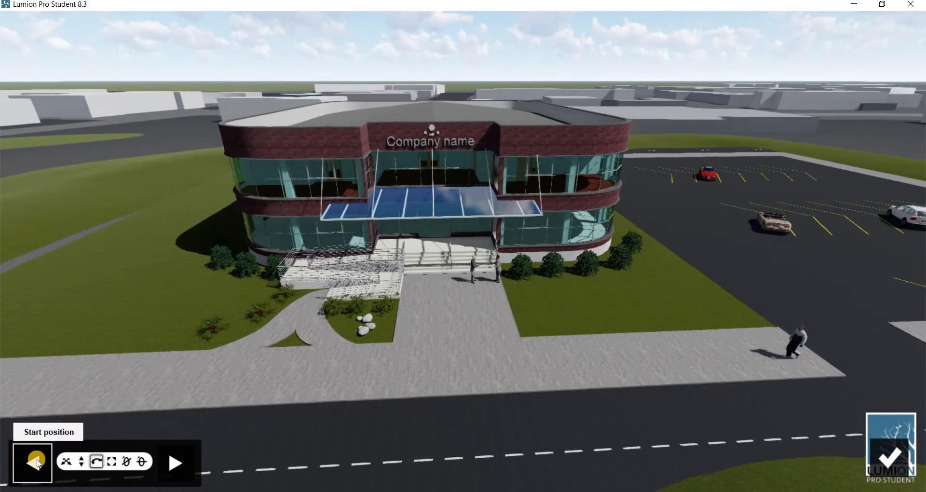
left_click(175, 464)
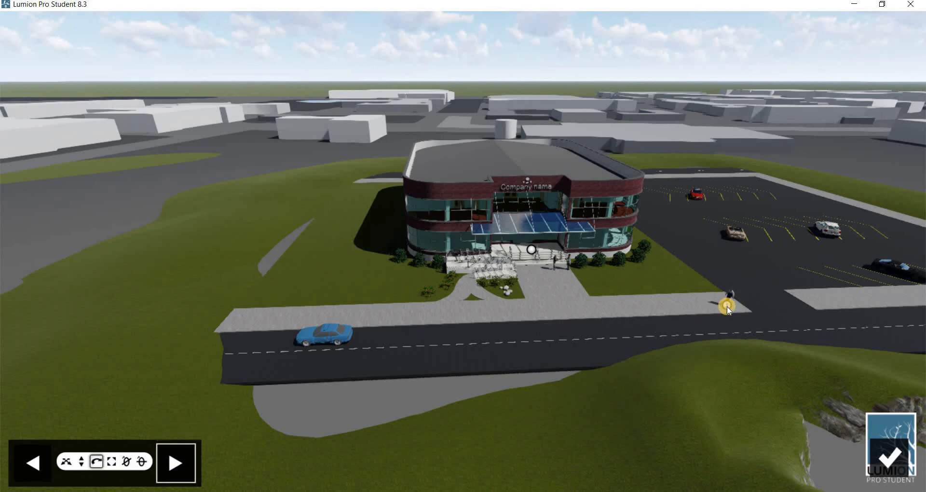
left_click_drag(656, 309, 300, 311)
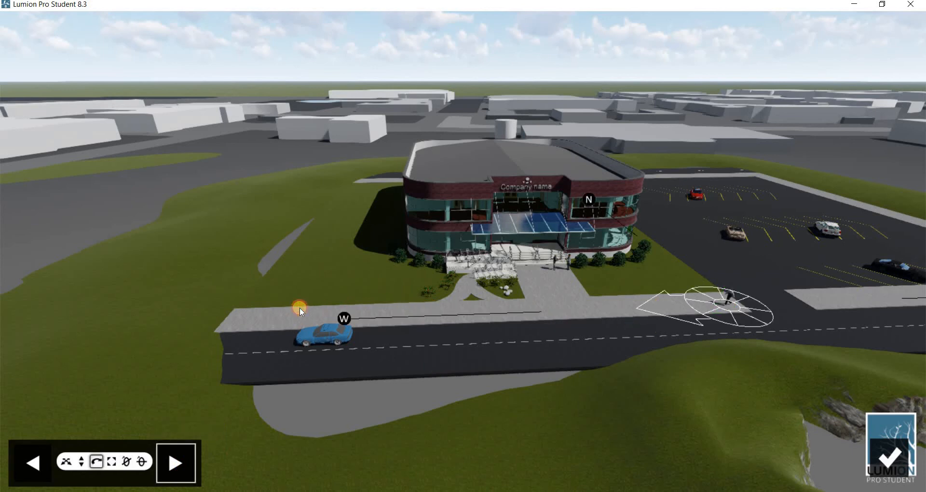
left_click_drag(234, 349, 233, 350)
left_click(28, 465)
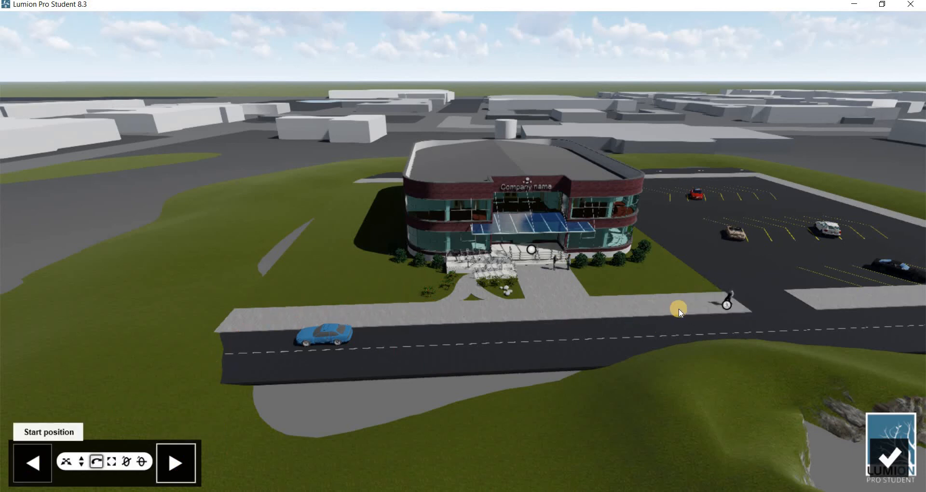
left_click_drag(726, 309, 599, 313)
left_click_drag(180, 425, 181, 424)
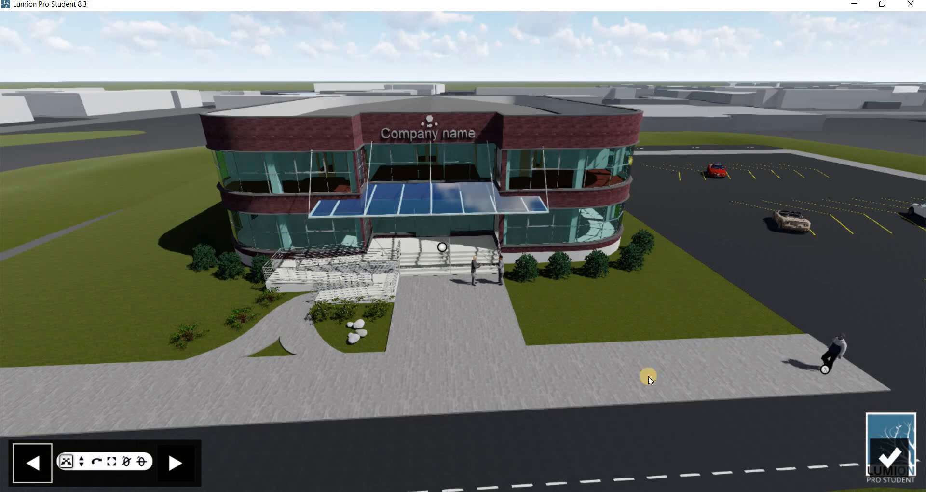
Step: Place the walking man's end position at the far end of the front sidewalk, accept the move, and play the clip
left_click(67, 462)
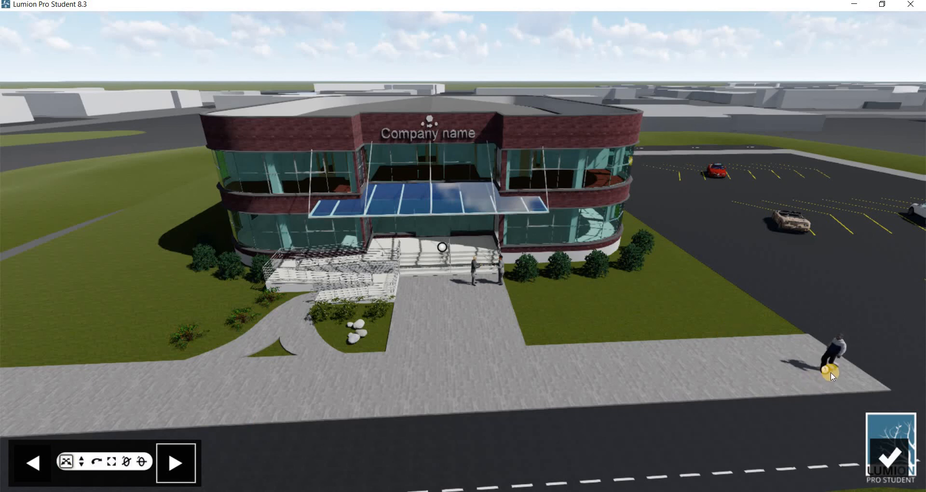
left_click_drag(820, 370, 22, 409)
scroll(397, 372, "down", 6)
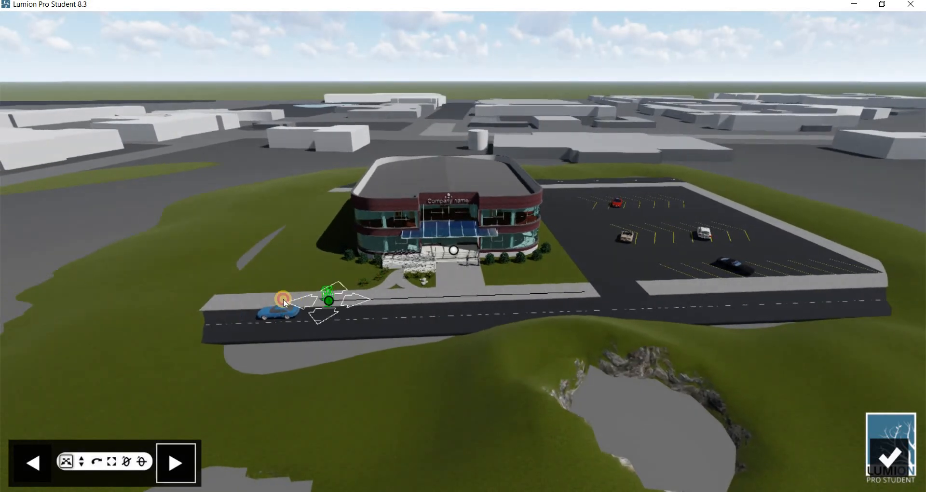
left_click_drag(223, 302, 223, 303)
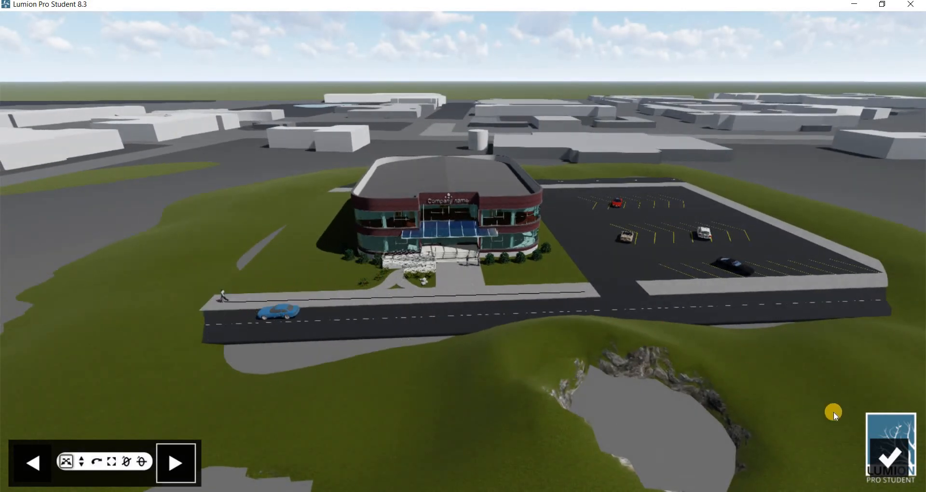
left_click(898, 463)
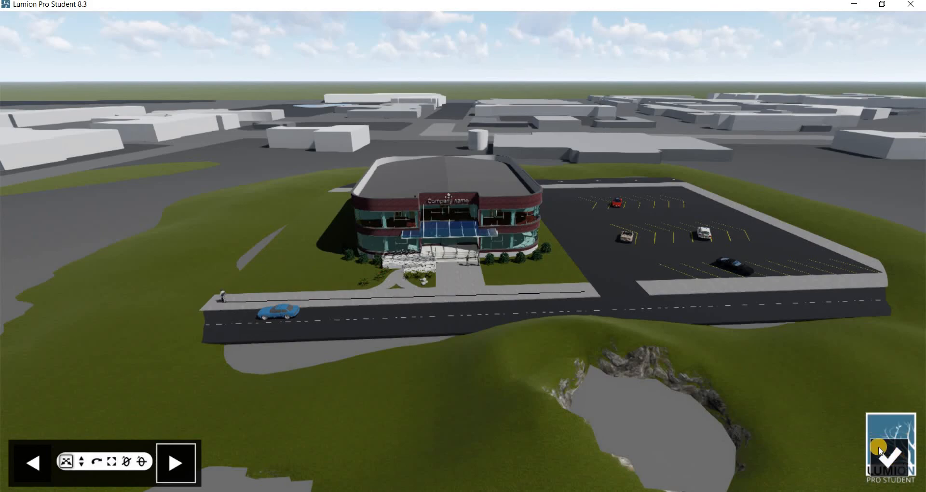
left_click(29, 363)
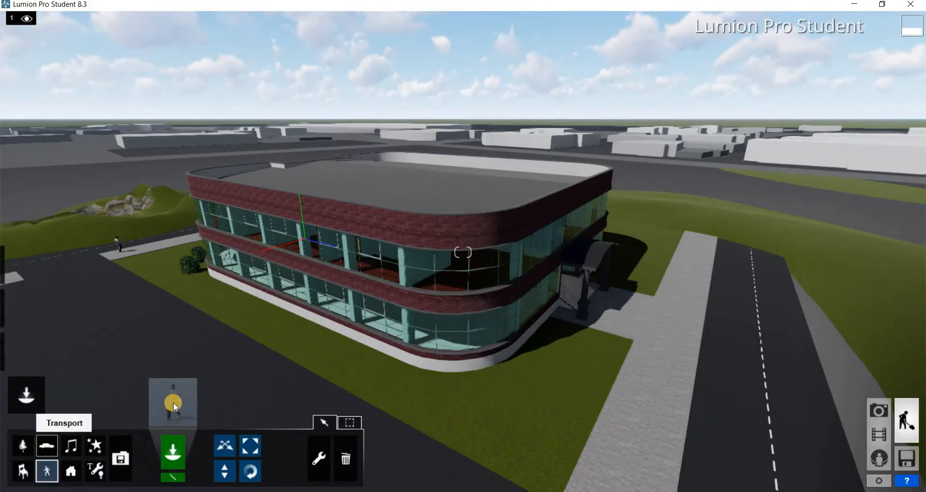
Step: Examine the car models in the Transport Library without choosing one, and inspect the building's entrance front and parking lot
left_click(187, 393)
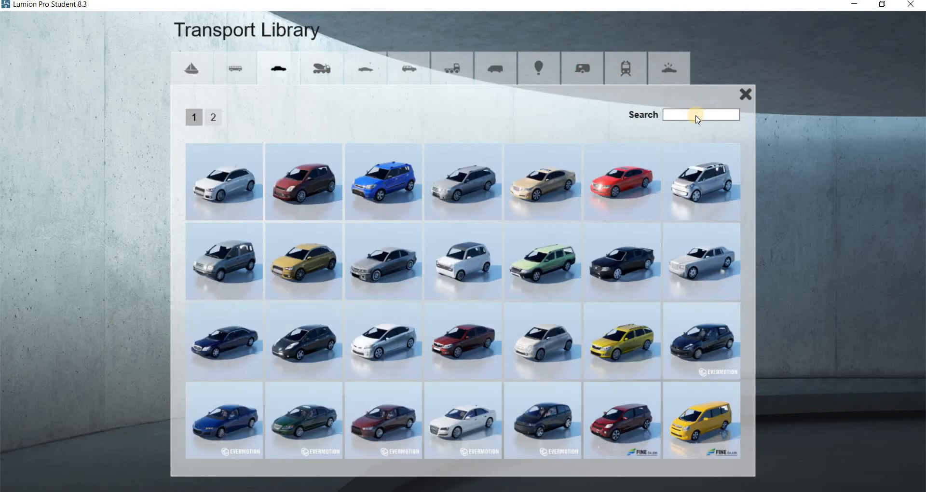
left_click(747, 94)
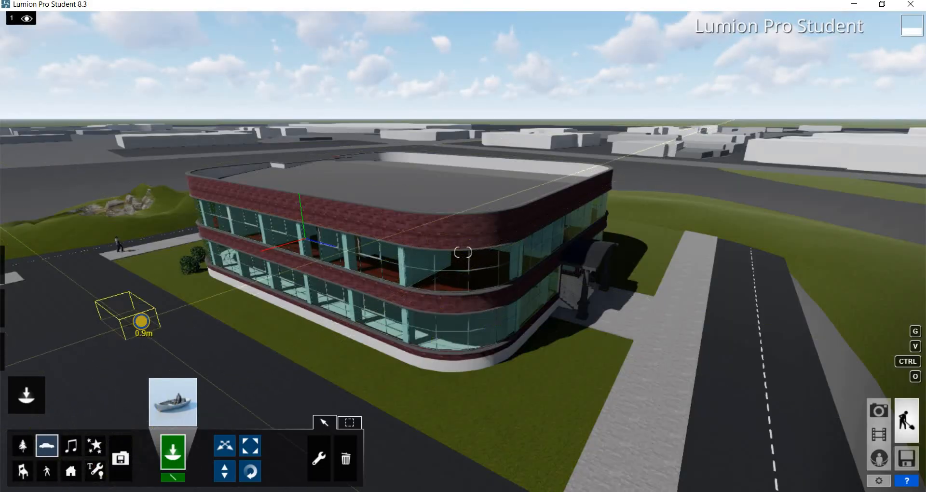
right_click_drag(143, 323, 123, 363)
key("a")
key("s")
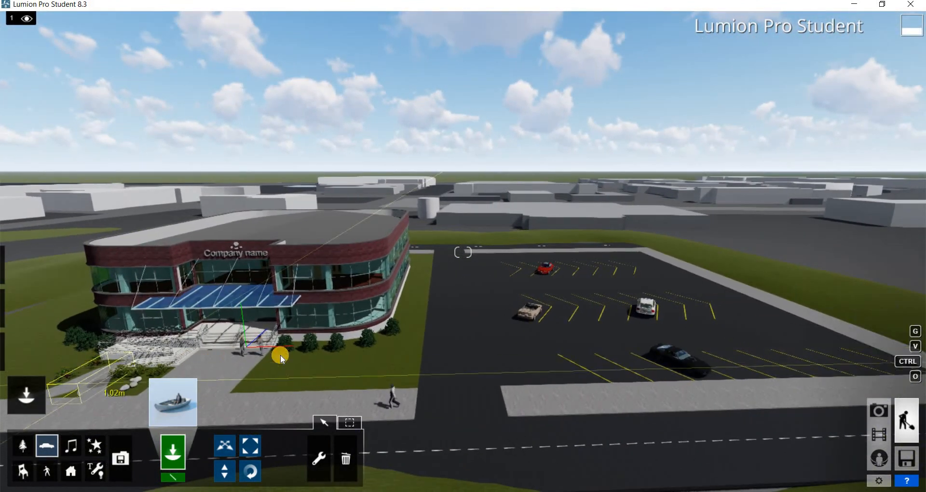
middle_click_drag(310, 376, 518, 374)
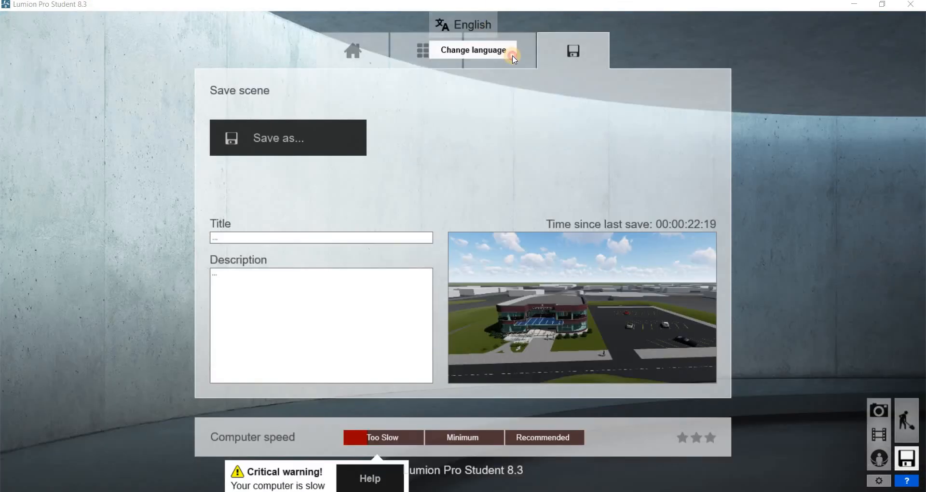
Step: Look over the example scenes and the new-scene templates, and return to the first clip in Movie mode
left_click(515, 58)
left_click(417, 61)
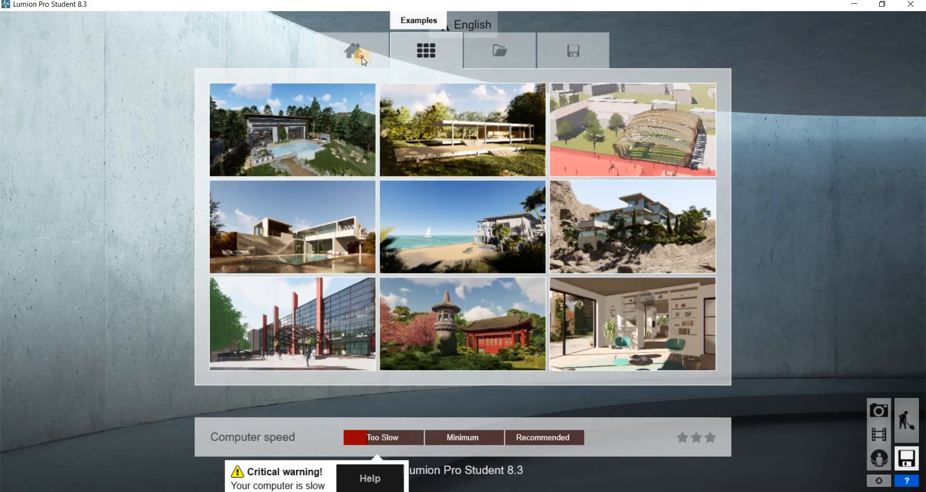
left_click(394, 65)
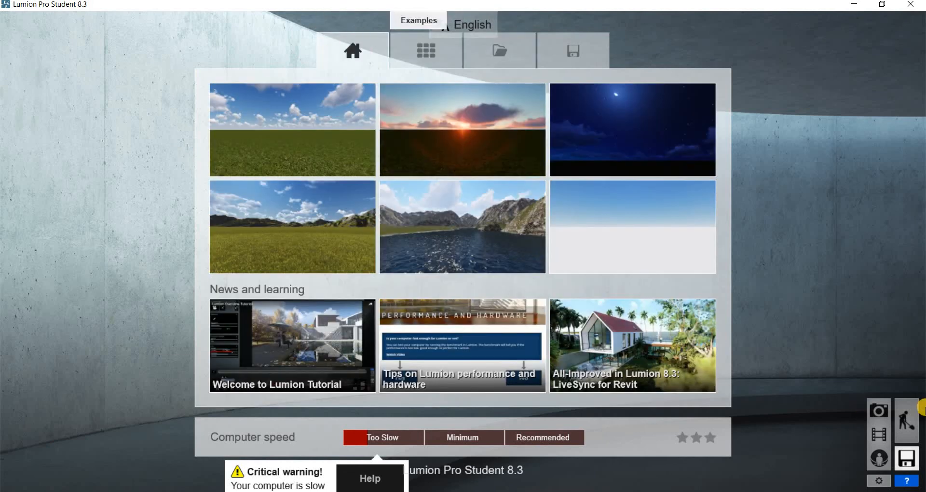
left_click(878, 435)
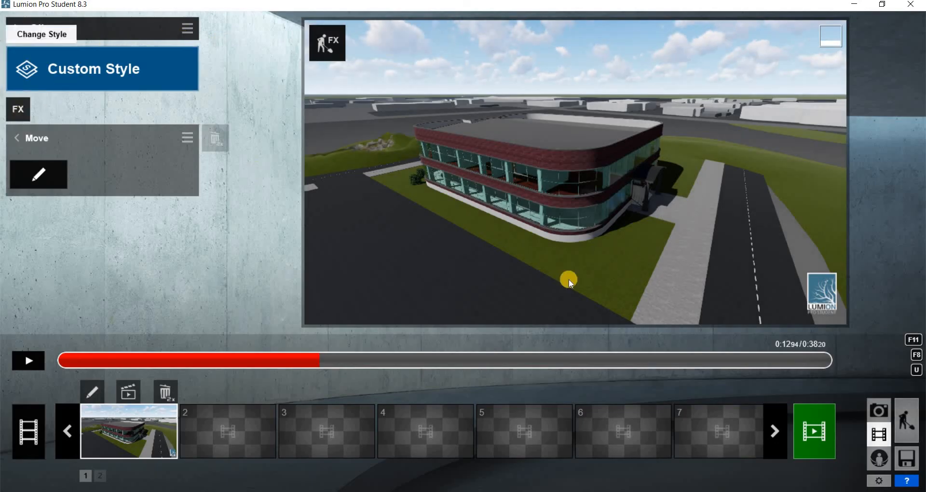